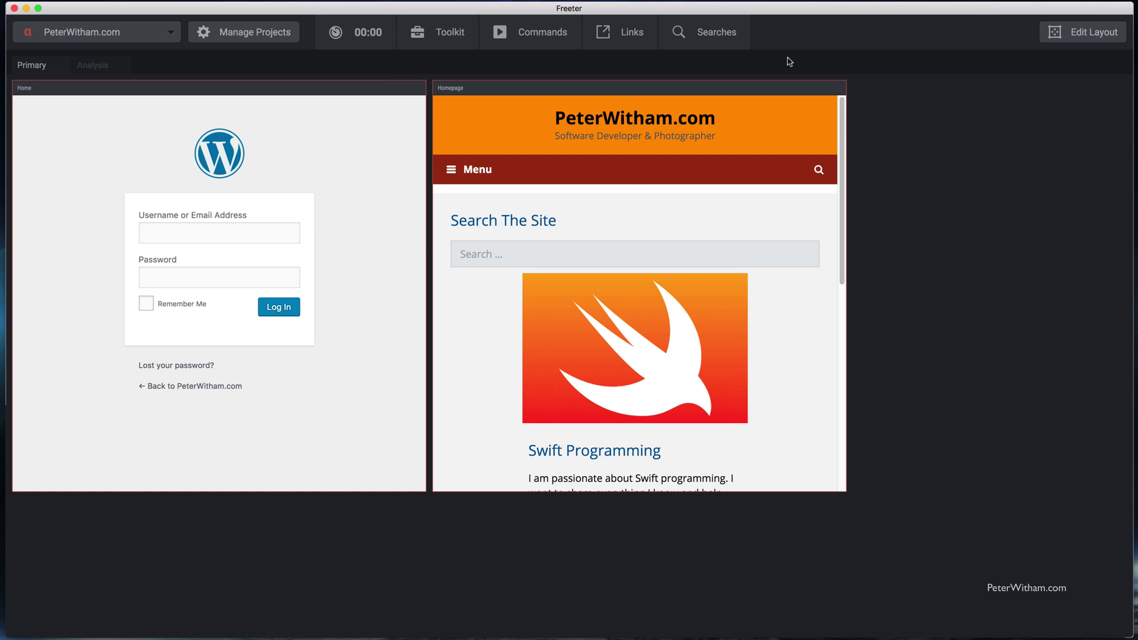
Add a new project and name it CodeDoesGood
click(243, 38)
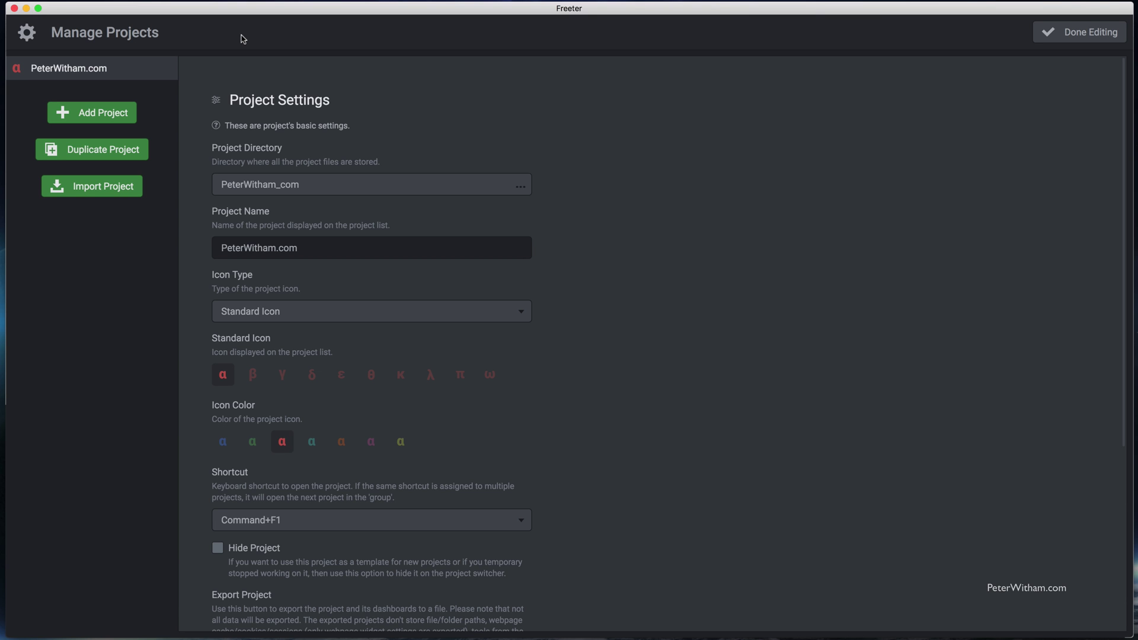
click(104, 117)
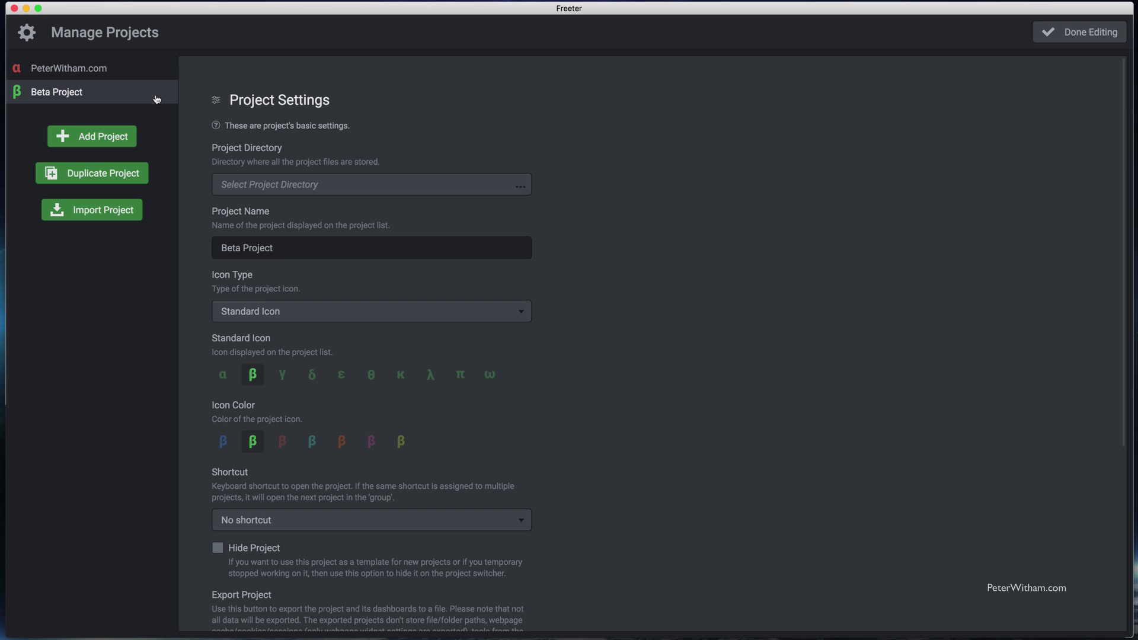
drag(284, 248, 214, 245)
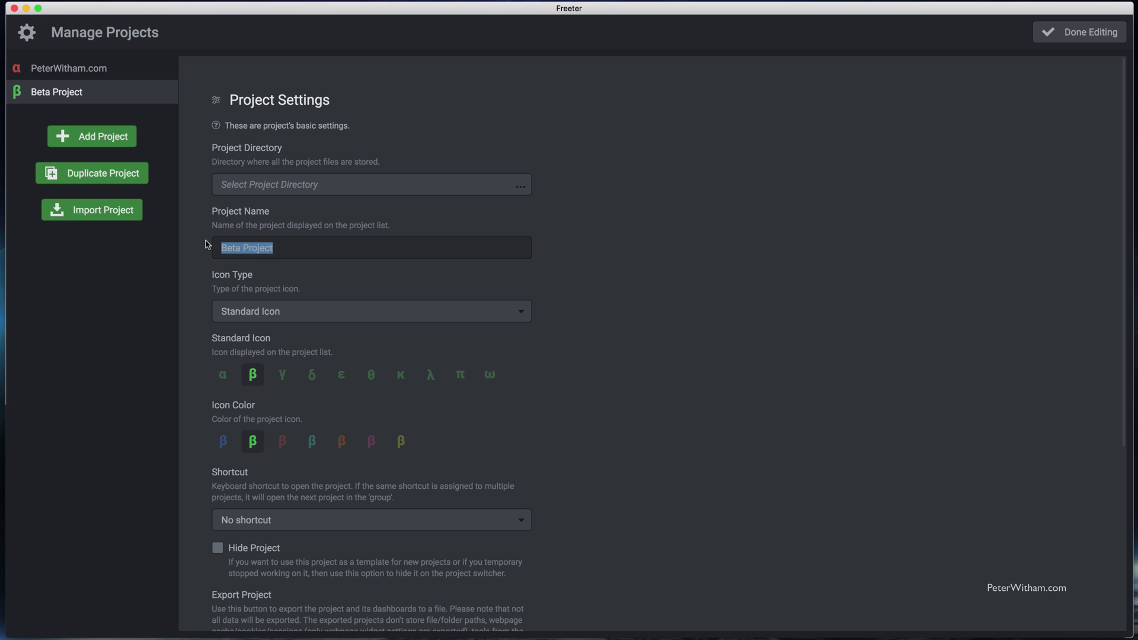
text(Code)
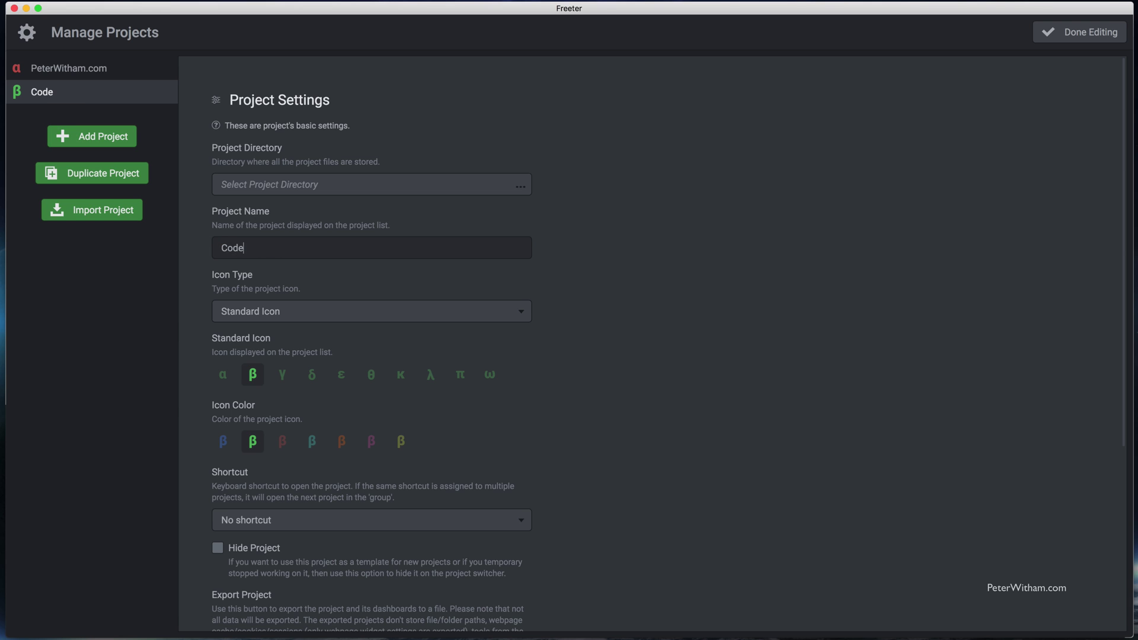
text(DoesGood)
Set the CodeDoesGood project's directory to the business.wiki folder inside Development/Repositories
click(519, 190)
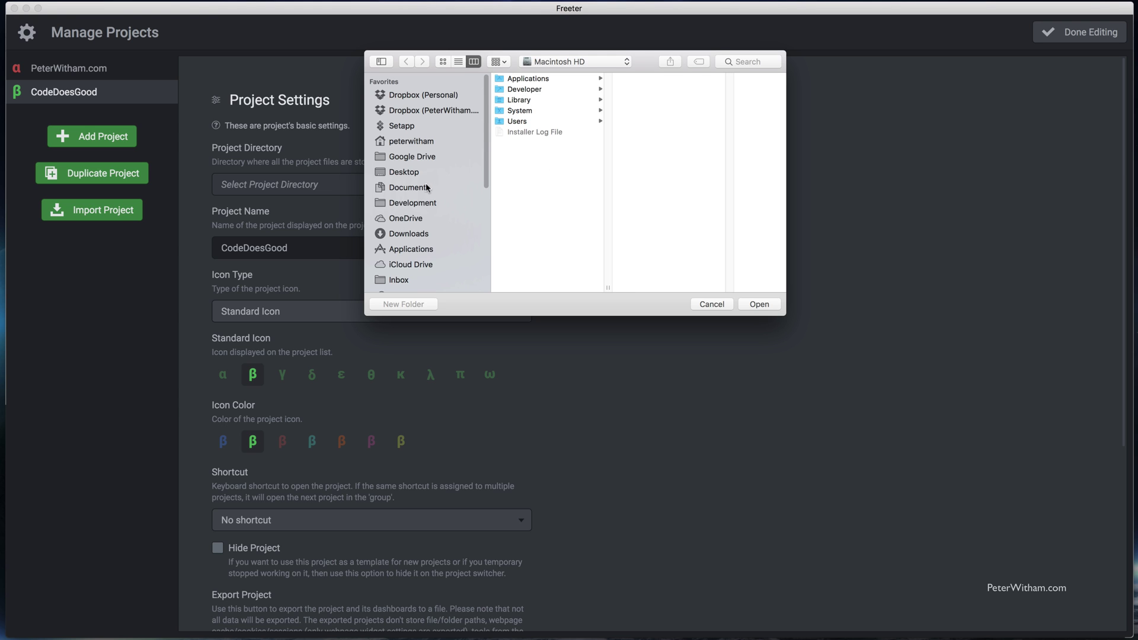
click(421, 203)
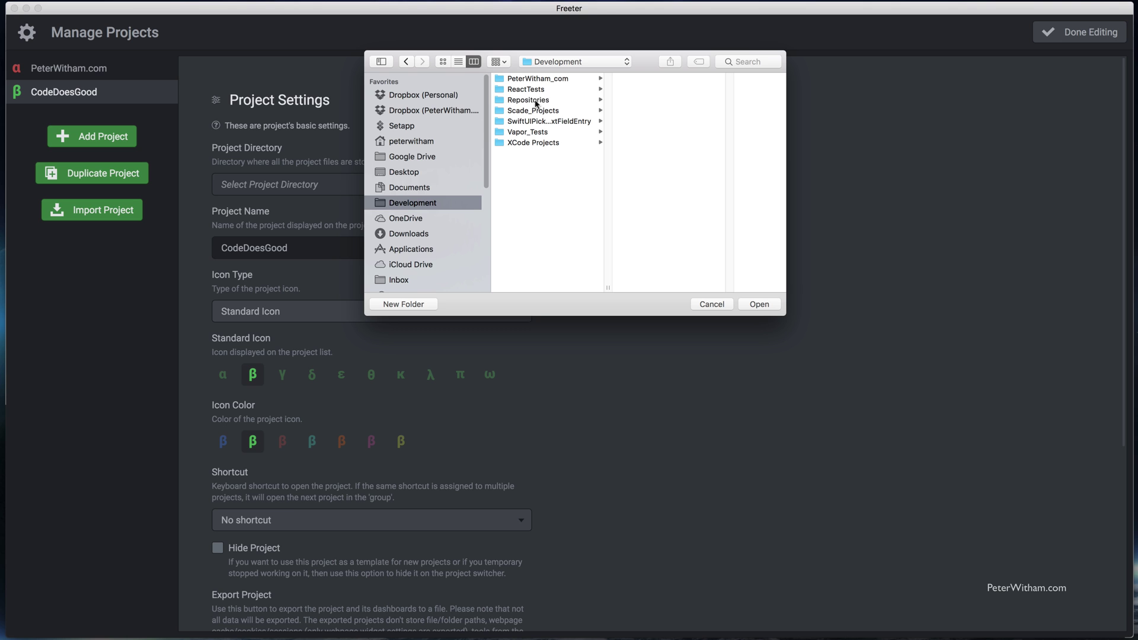
click(544, 100)
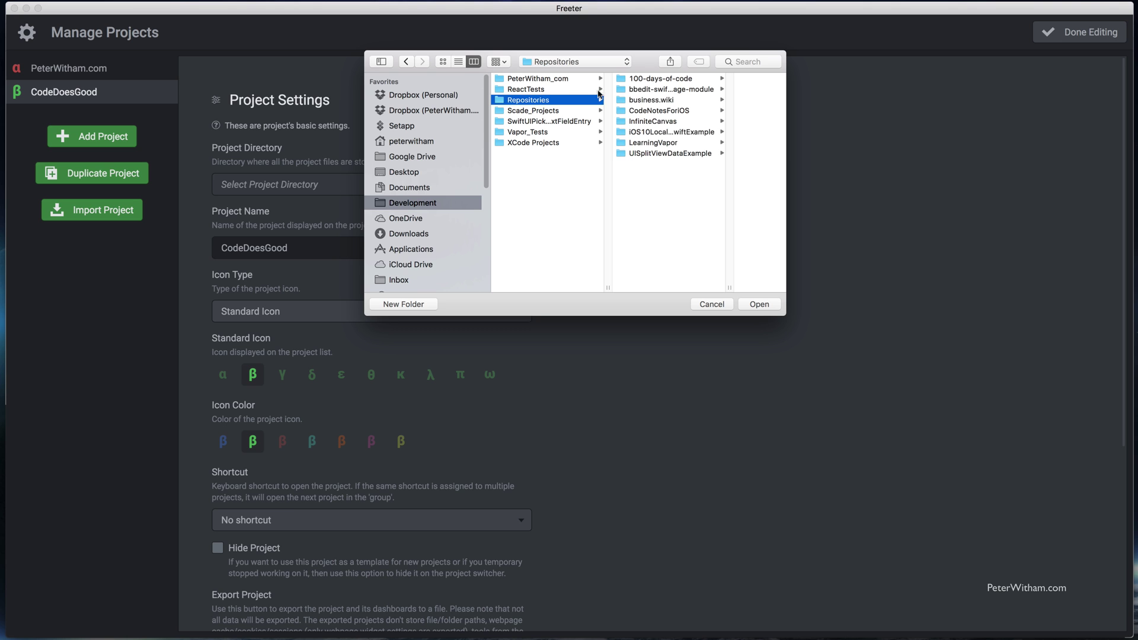
click(651, 101)
click(763, 306)
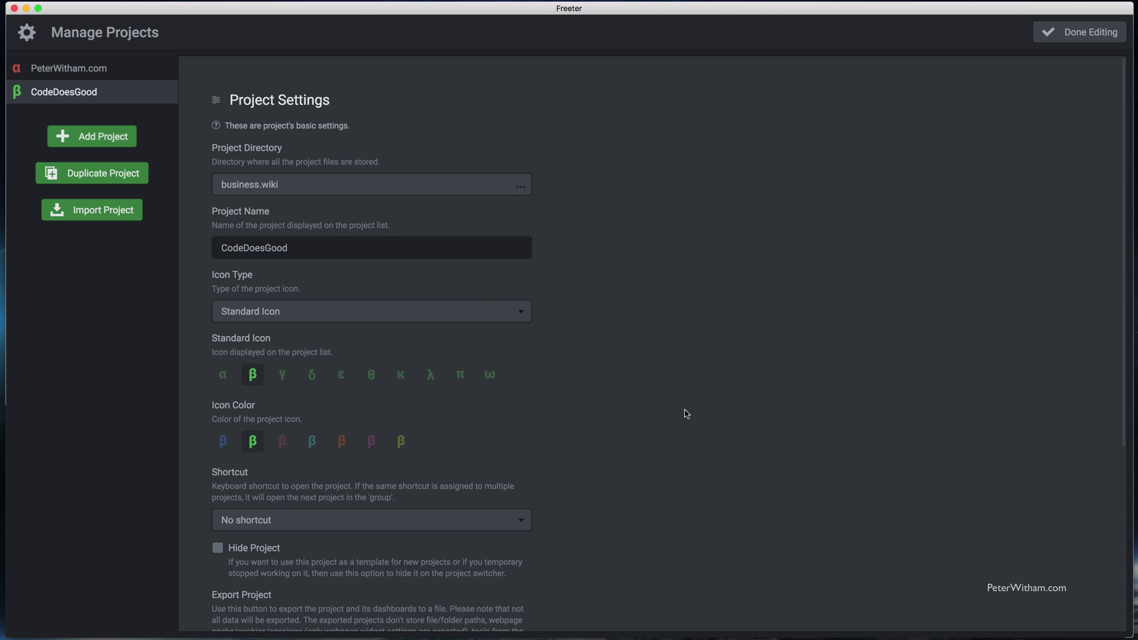
Give the CodeDoesGood project a blue lambda (λ) icon and finish editing the projects
scroll(687, 414, down, 5)
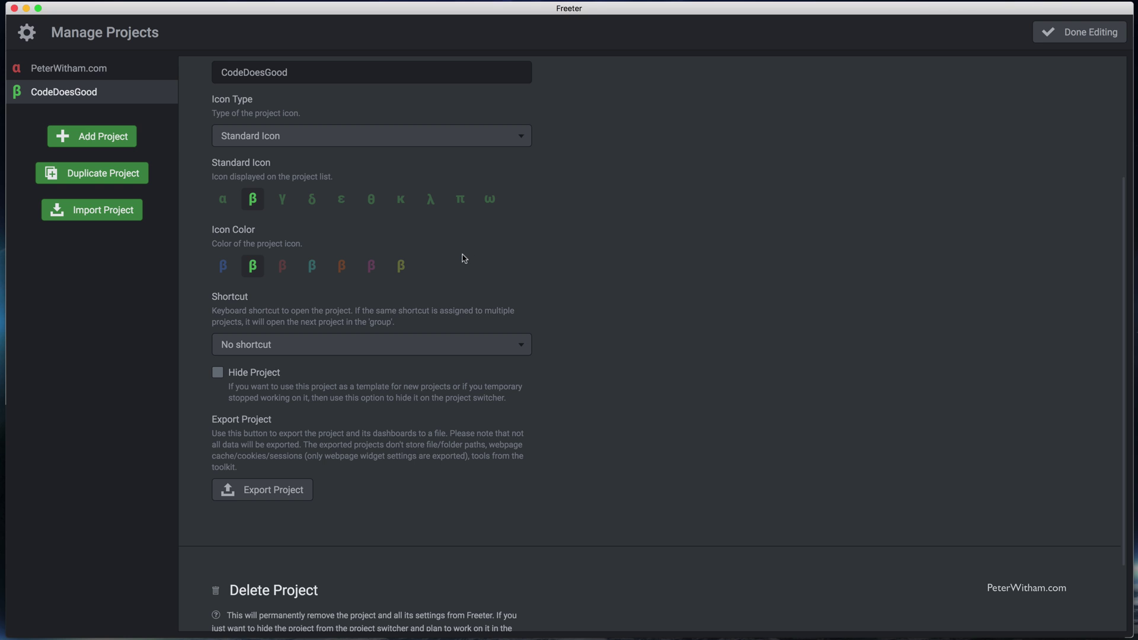
click(221, 268)
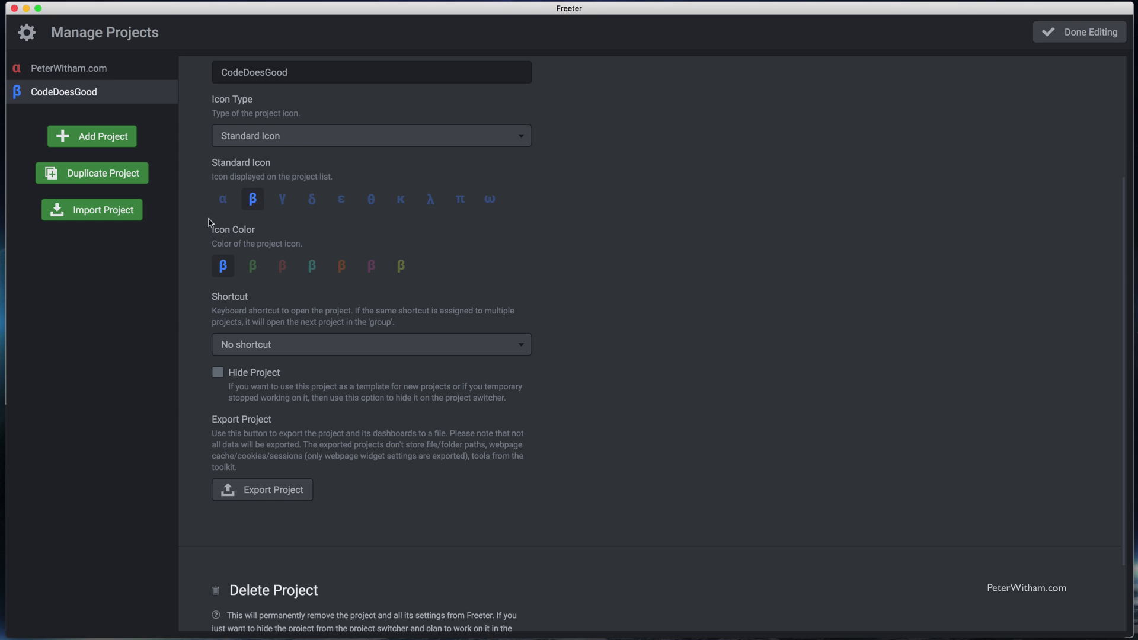
click(223, 203)
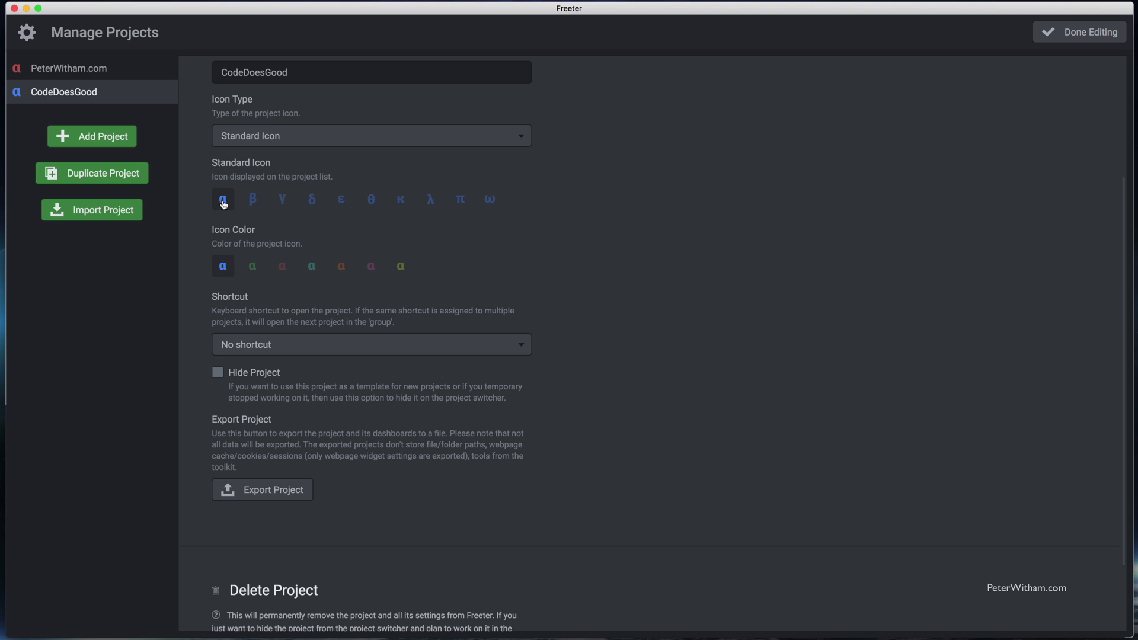
click(431, 203)
scroll(632, 479, down, 3)
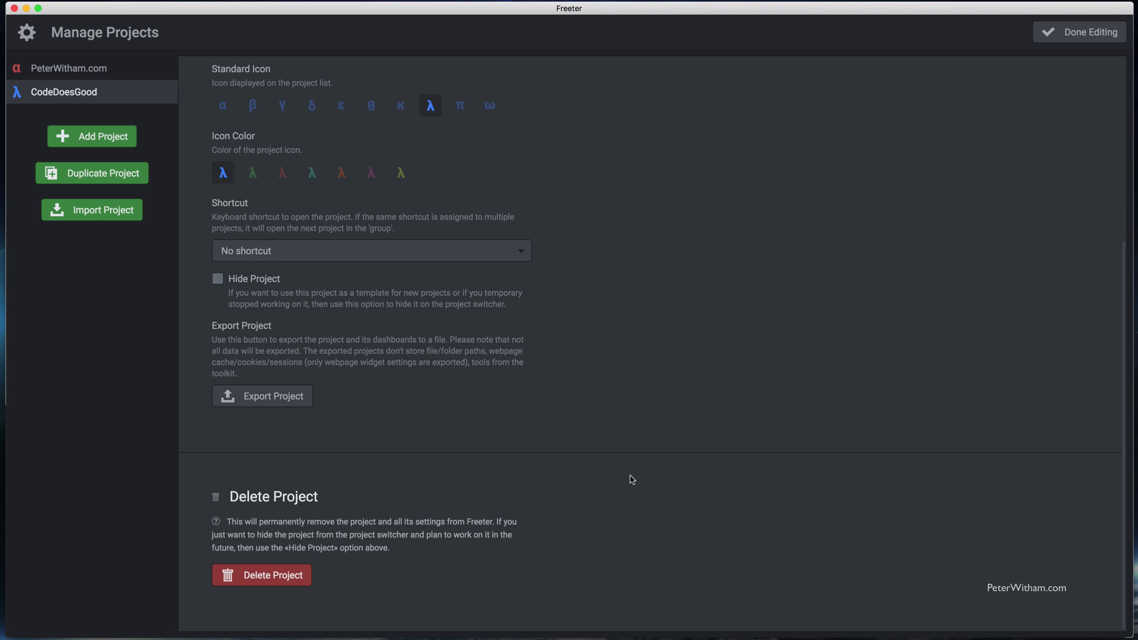
scroll(632, 480, up, 8)
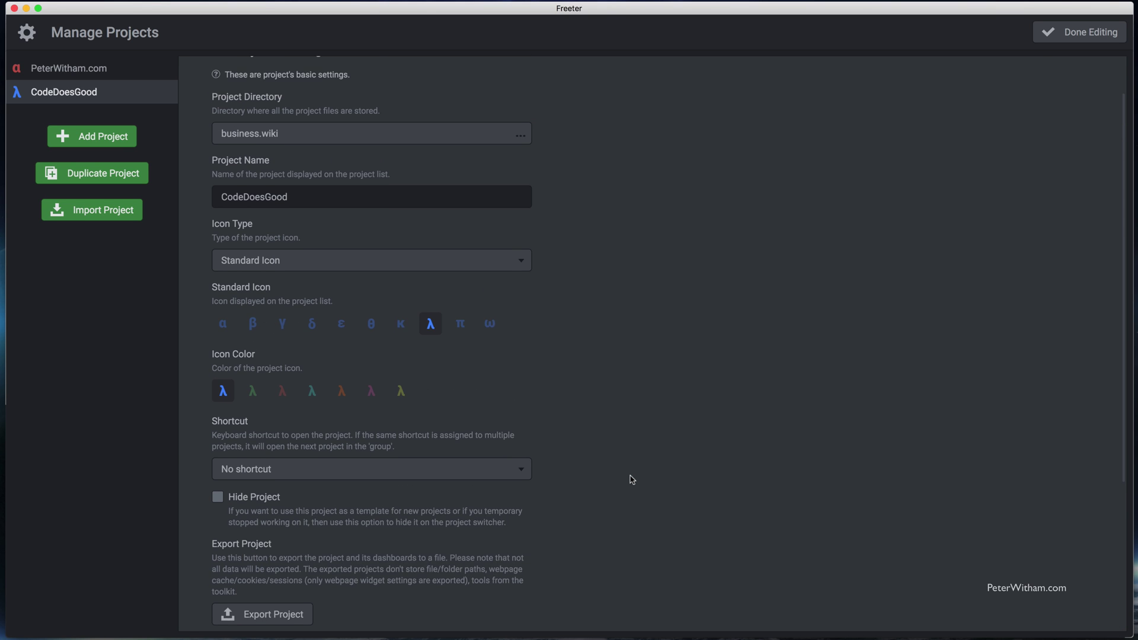
click(1044, 42)
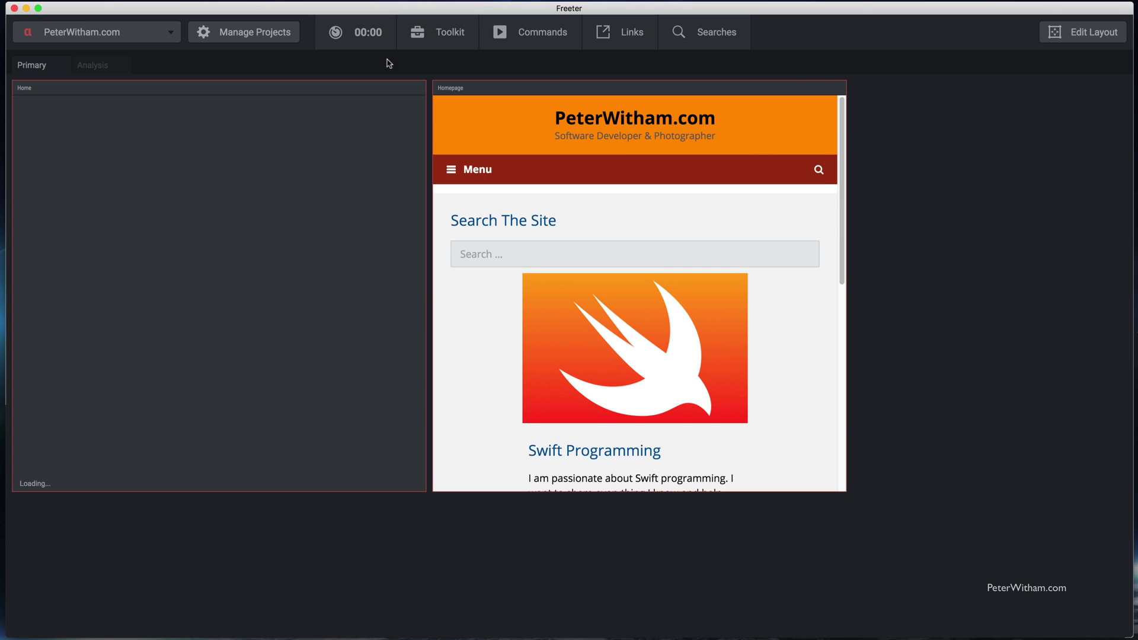
Switch from the PeterWitham.com project to the CodeDoesGood project
click(141, 41)
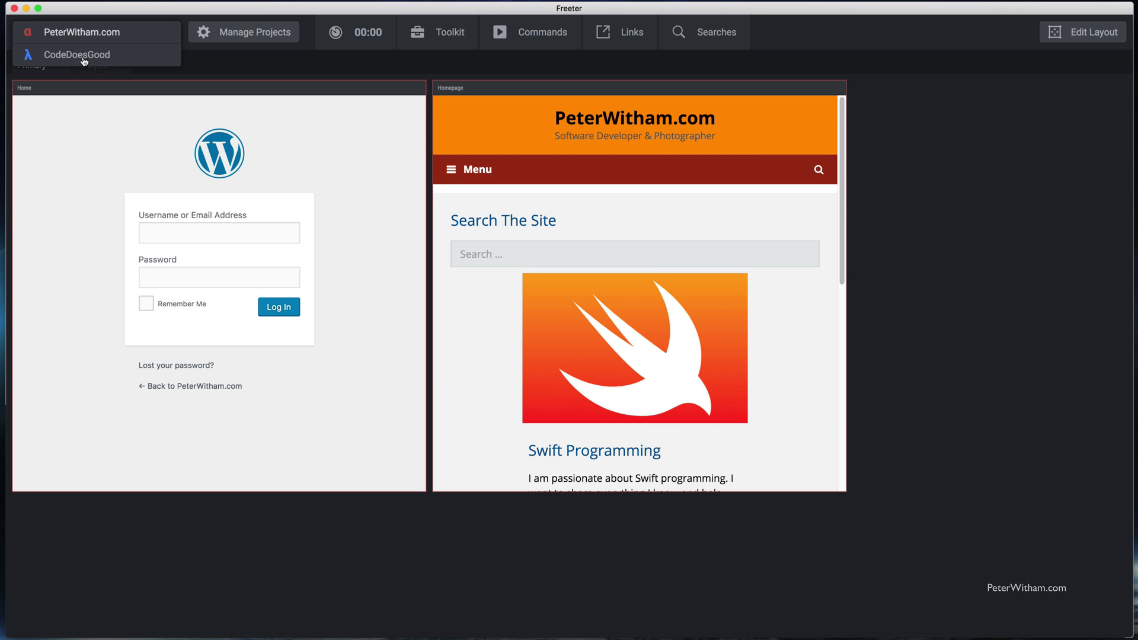
click(125, 55)
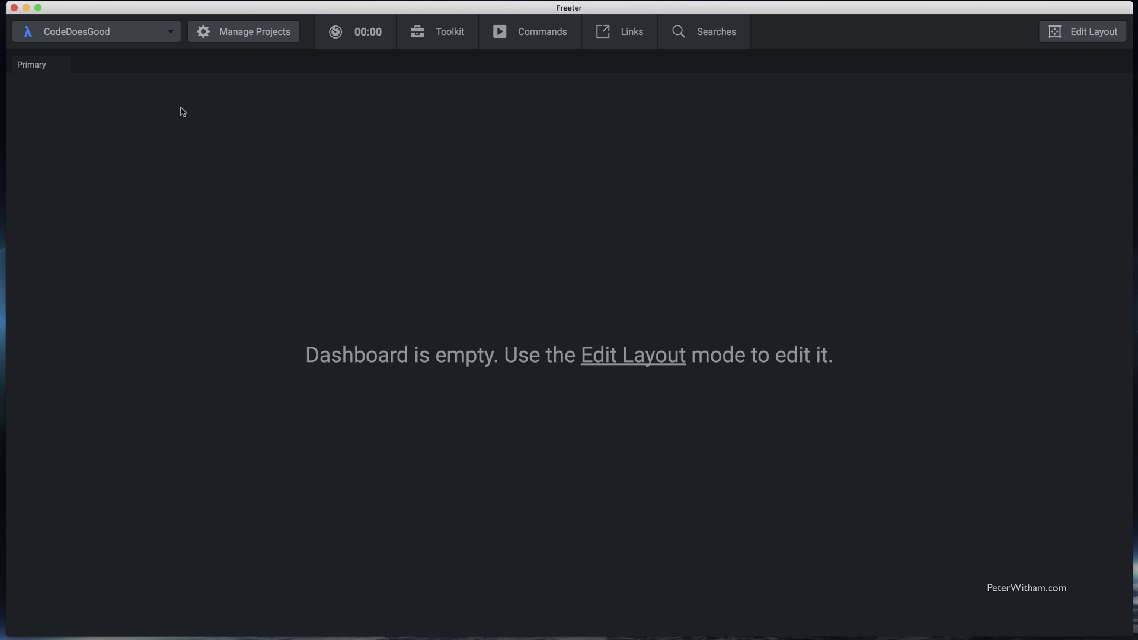
click(163, 38)
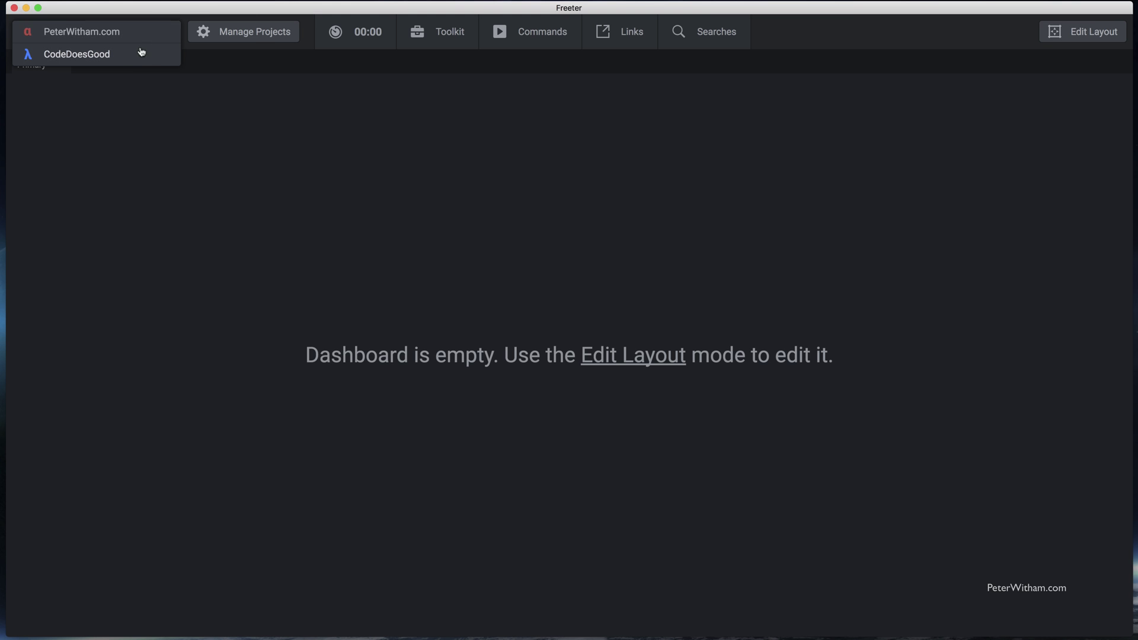
click(131, 56)
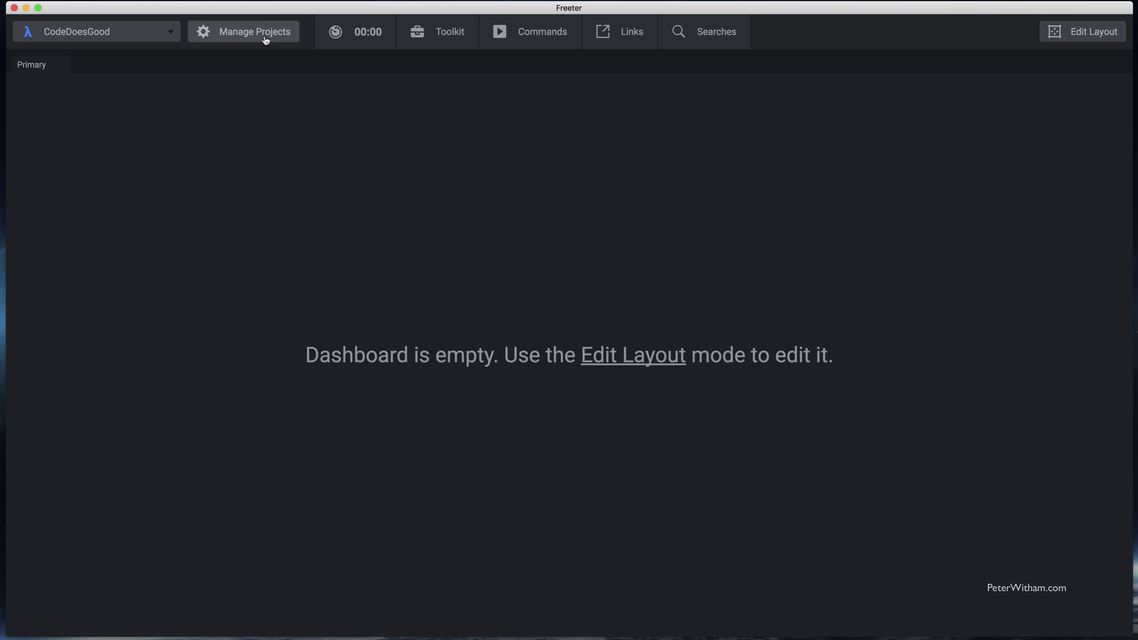
Look through the available timers, toolkit applications, commands, links and searches
click(362, 40)
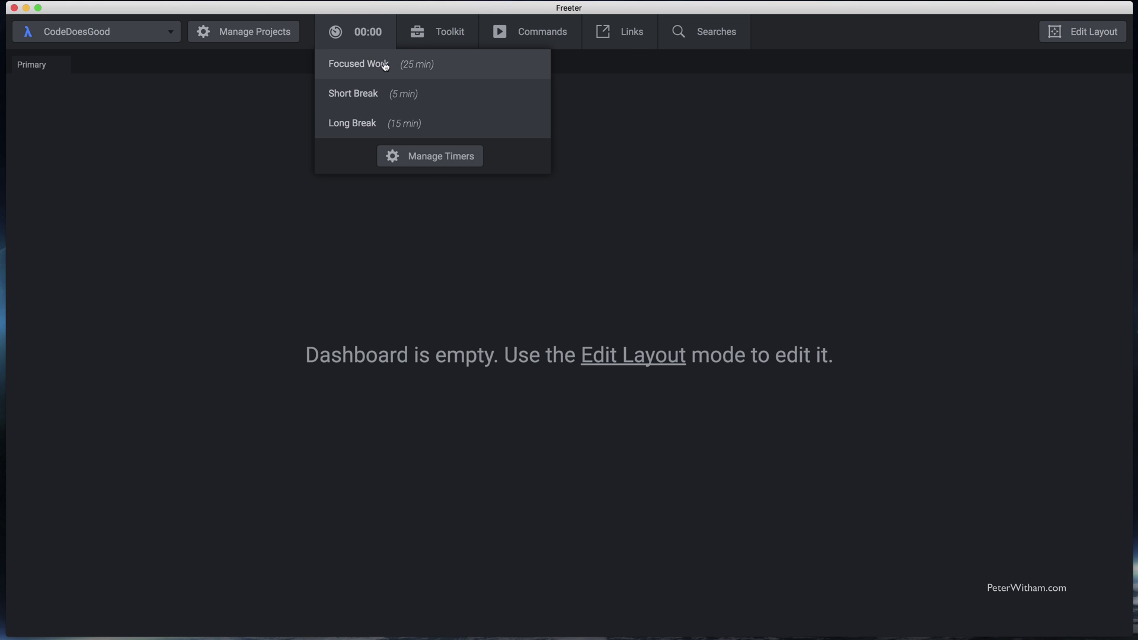
click(427, 34)
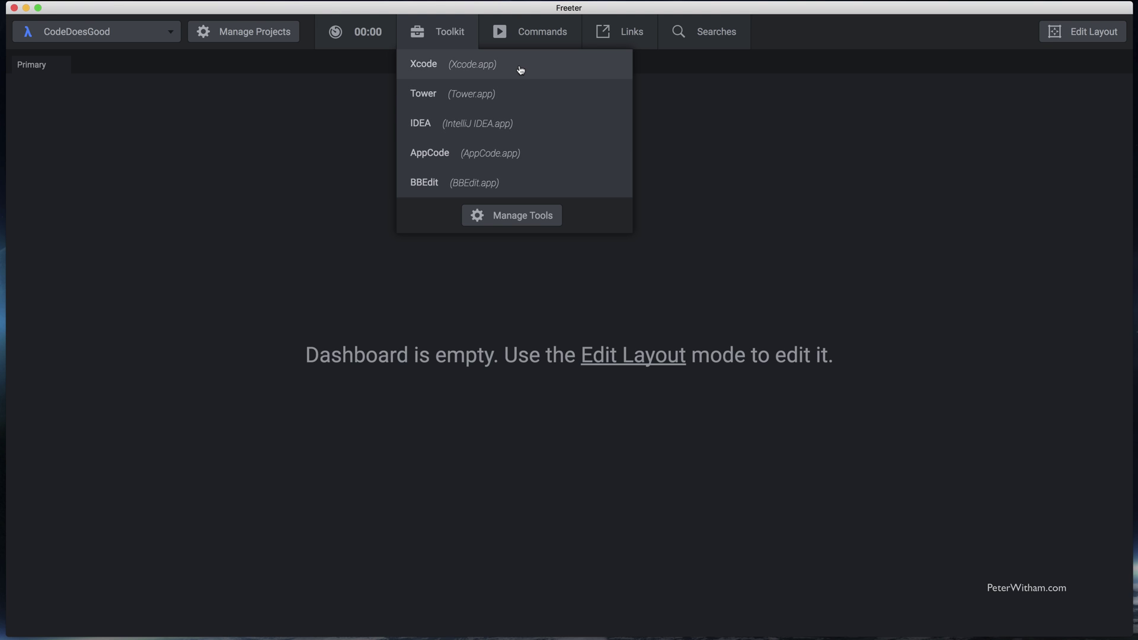
mouse_move(526, 39)
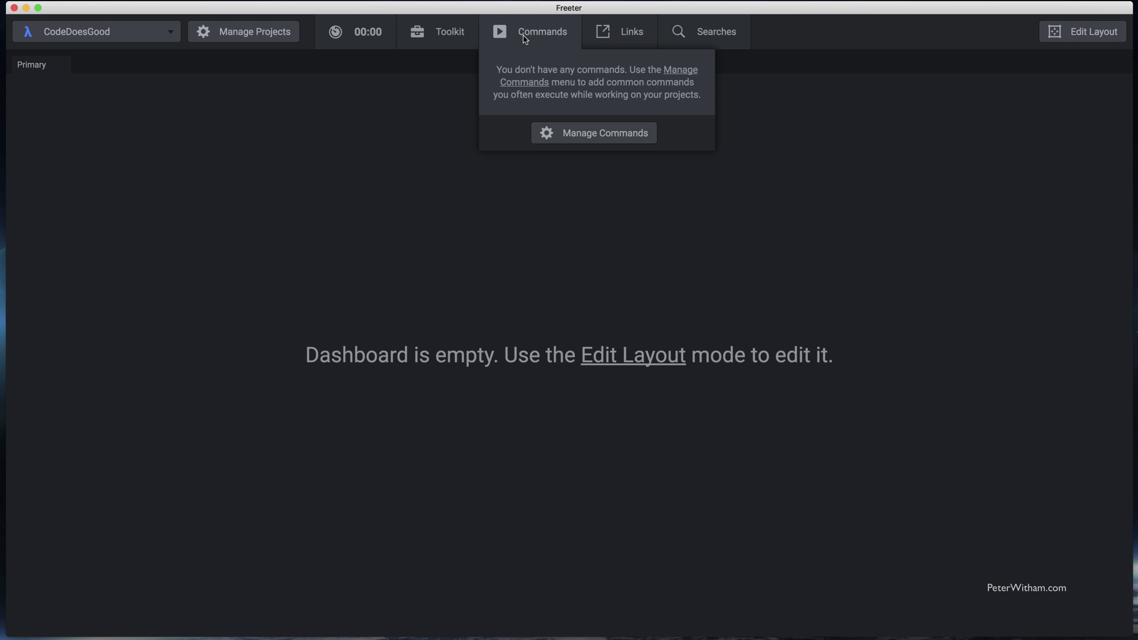
mouse_move(606, 36)
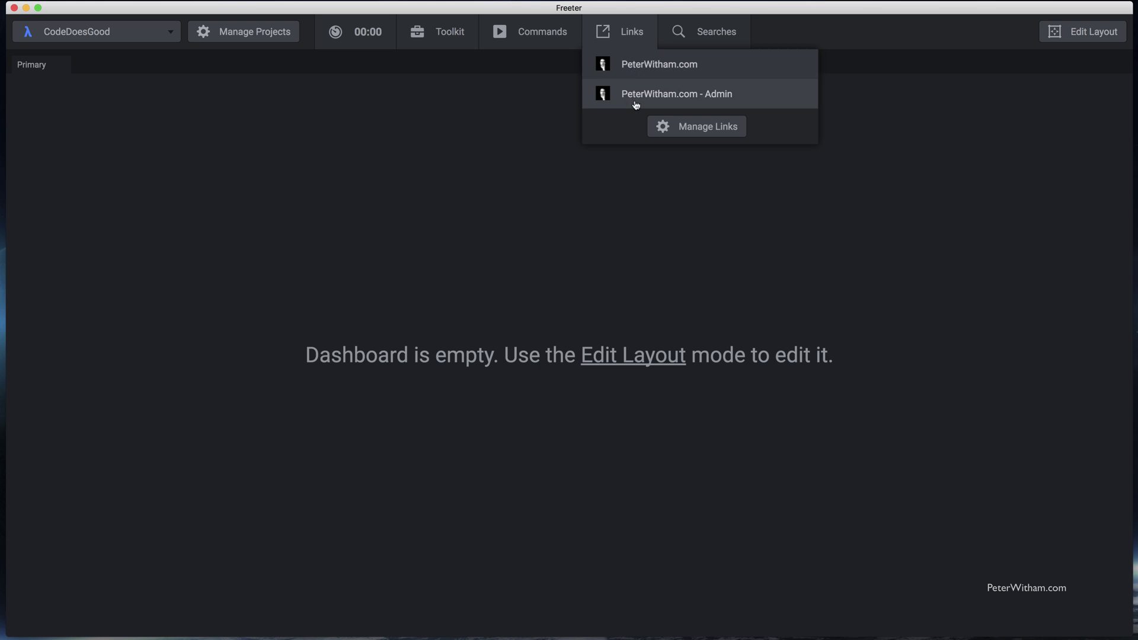
click(717, 31)
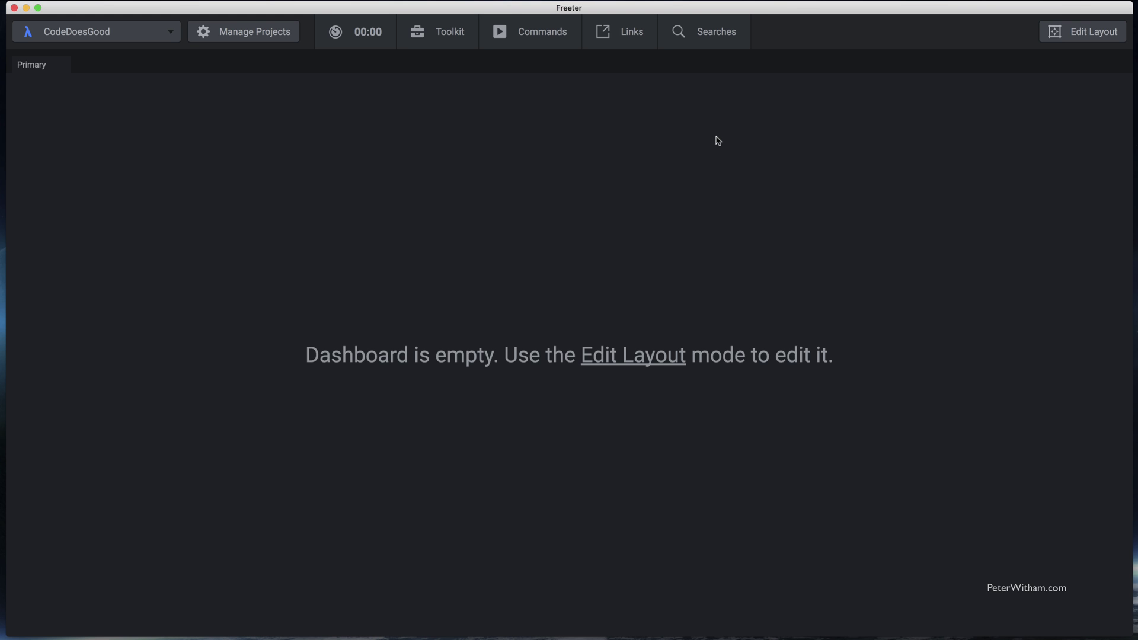
Add a File Explorer widget to the Primary dashboard of CodeDoesGood and enlarge it so the full file names fit
click(1073, 43)
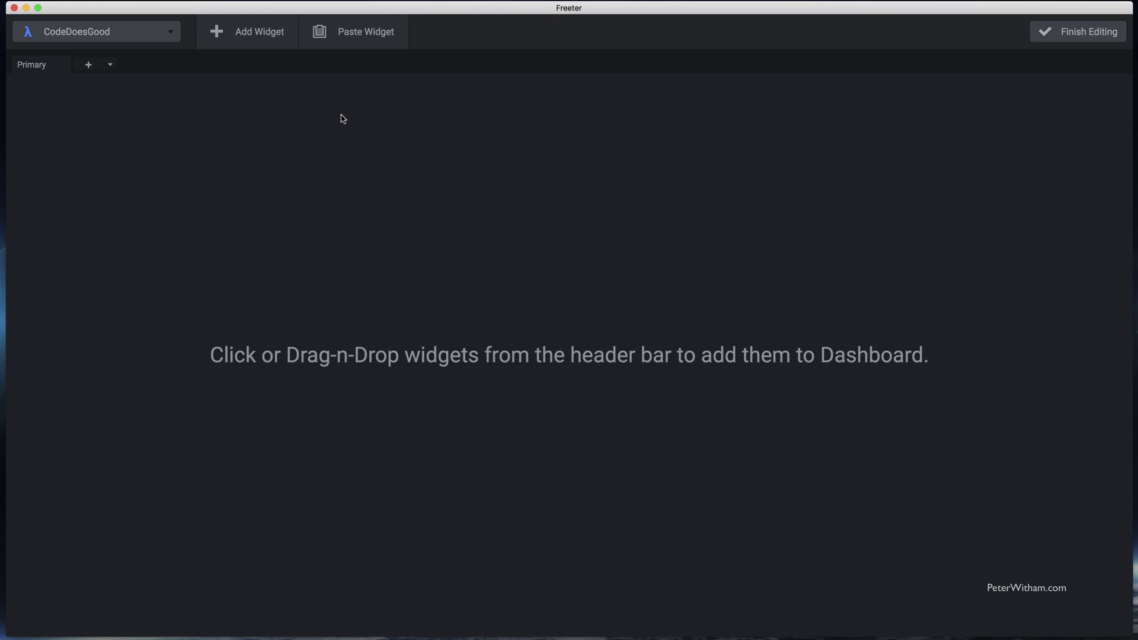
mouse_move(44, 70)
click(252, 44)
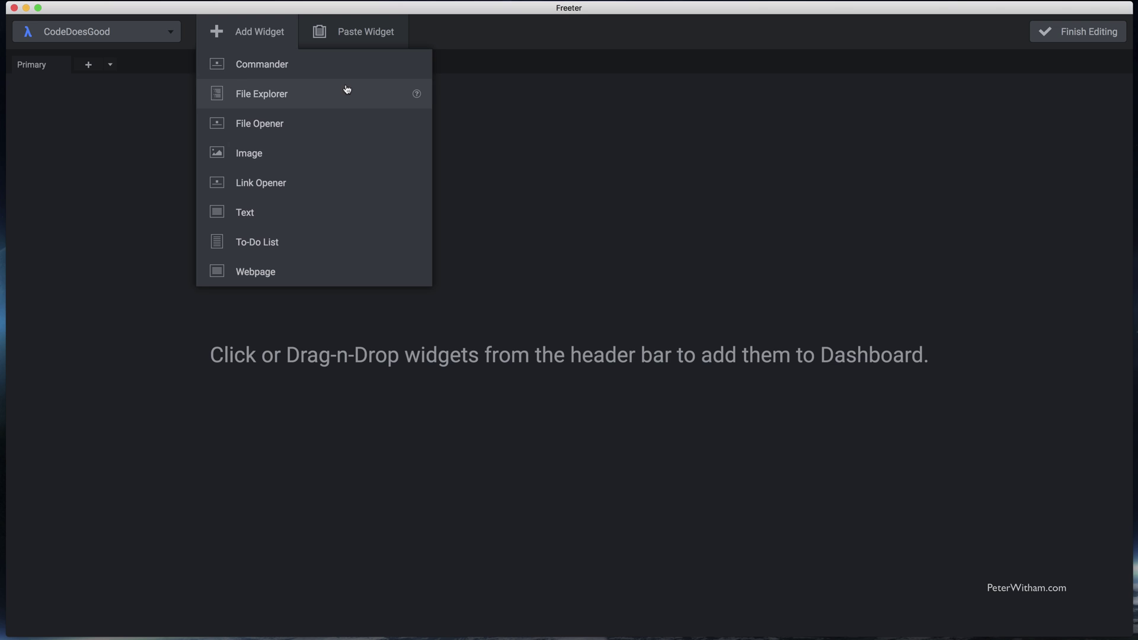
mouse_move(418, 70)
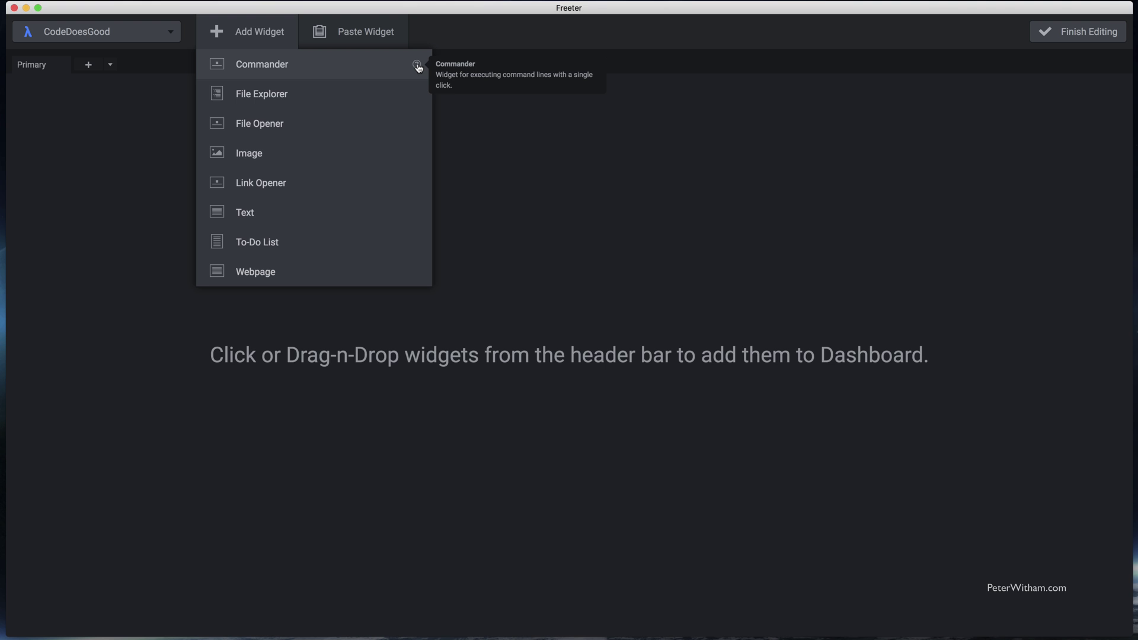
click(346, 98)
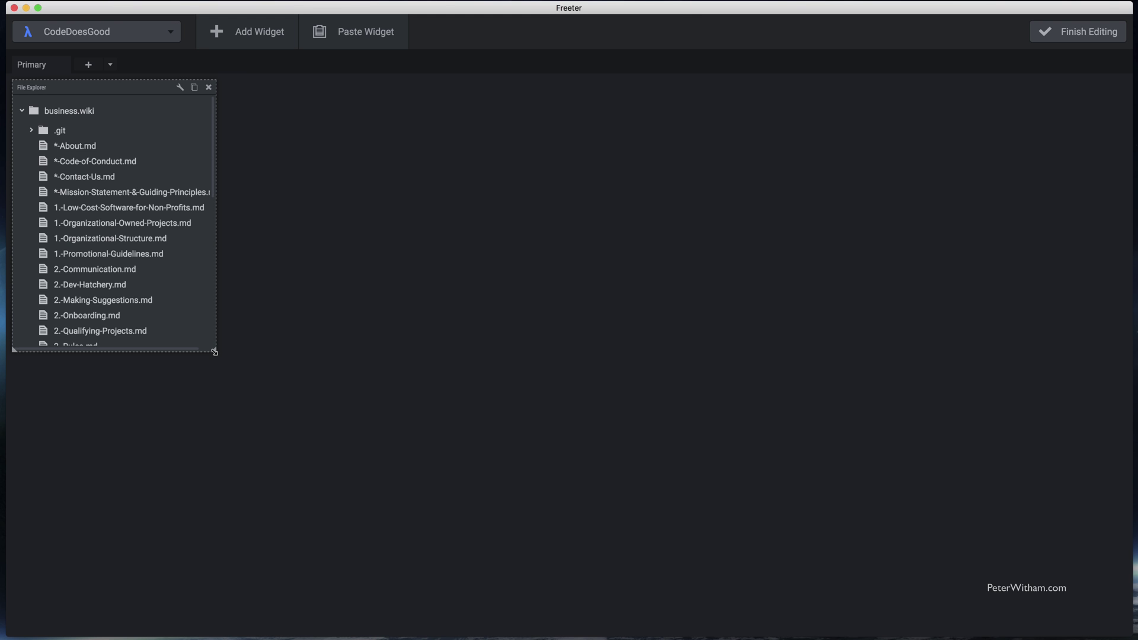
drag(214, 353, 355, 480)
mouse_move(202, 92)
mouse_down()
mouse_move(632, 112)
mouse_move(283, 103)
mouse_move(472, 122)
mouse_move(326, 117)
mouse_move(214, 96)
mouse_up()
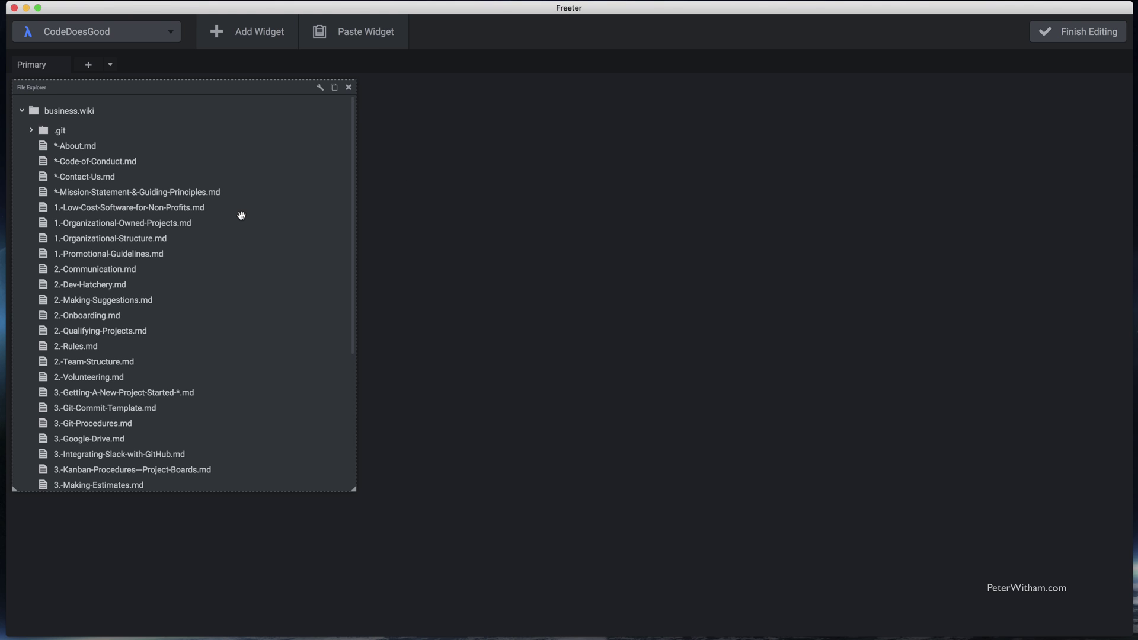
Configure the File Explorer widget with the title Project Files and a green highlight color
click(335, 90)
click(319, 90)
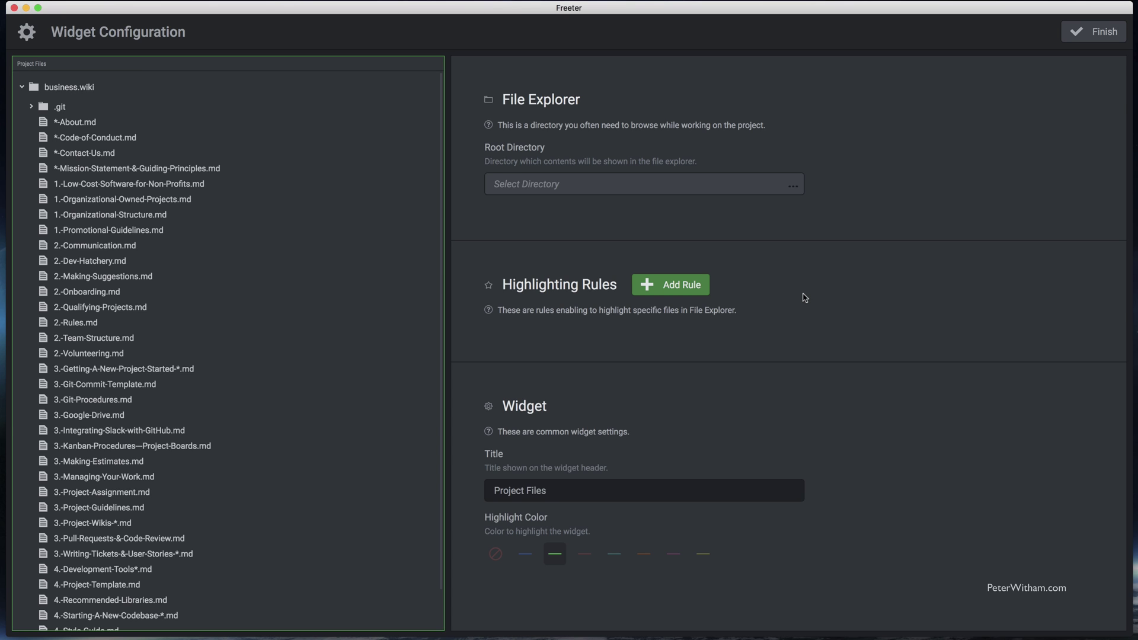
Add a highlighting rule for files whose extension equals md and have them open with BBEdit
click(684, 289)
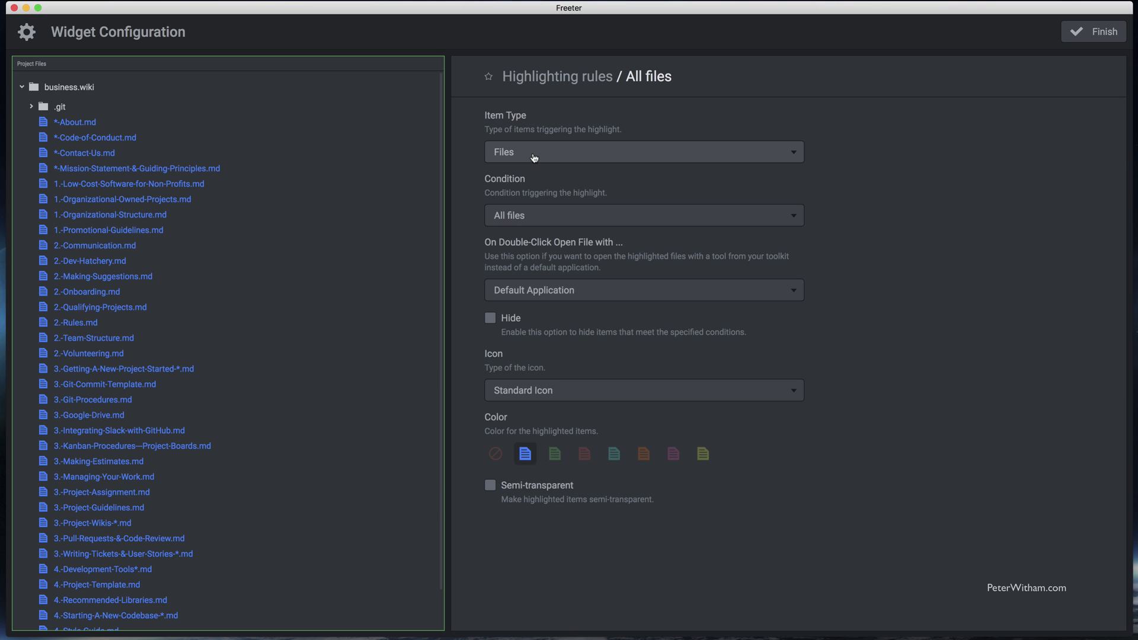
click(583, 218)
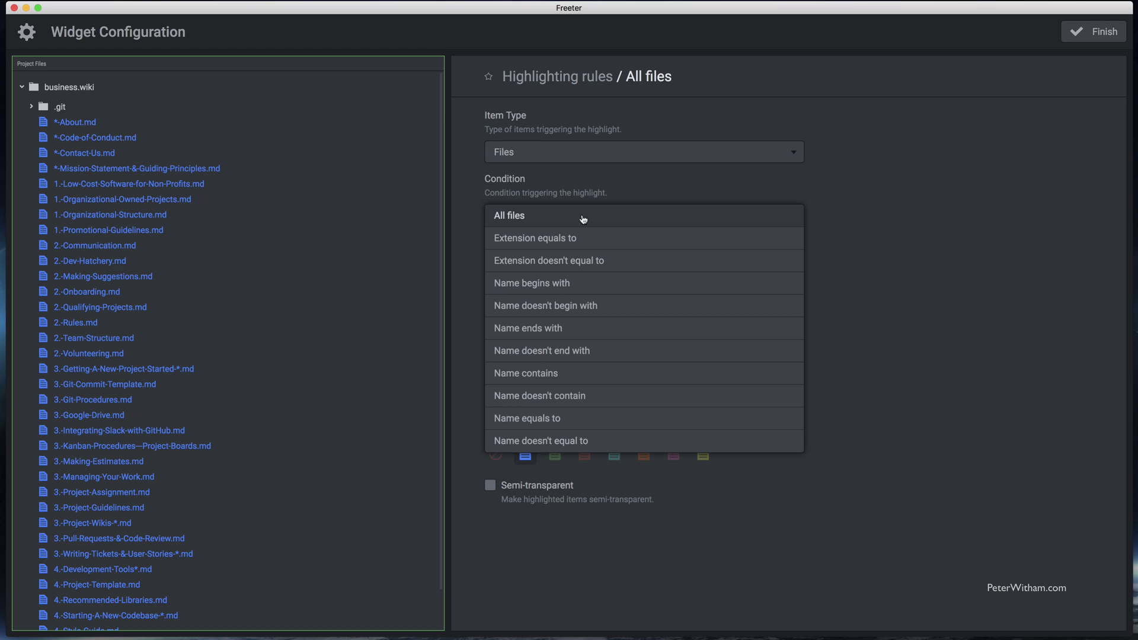
click(554, 239)
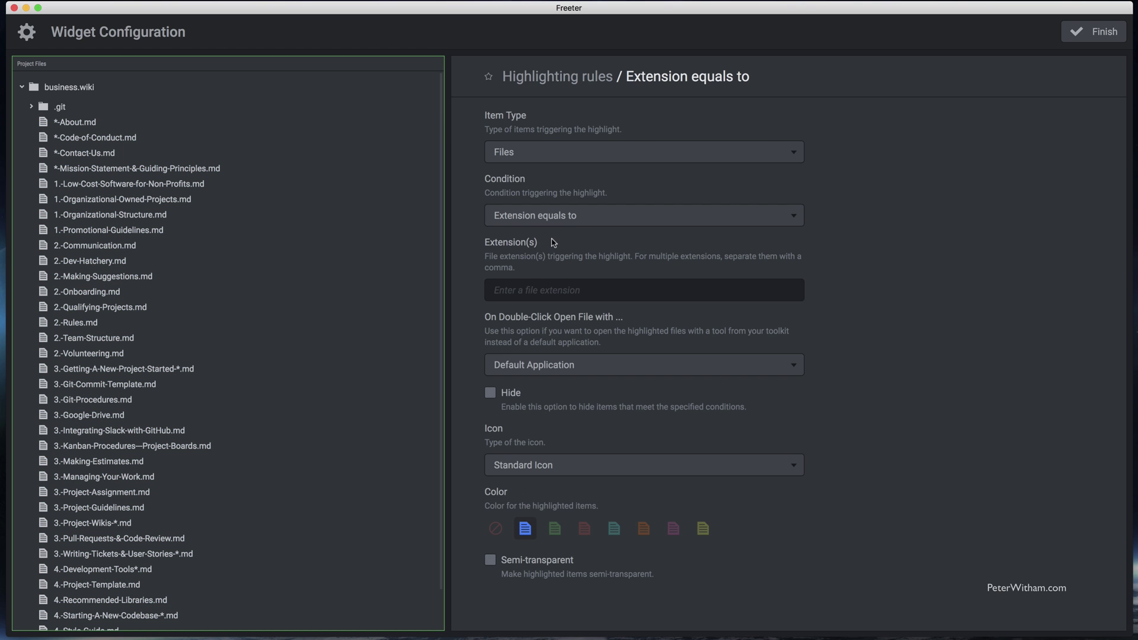
click(558, 289)
text(md)
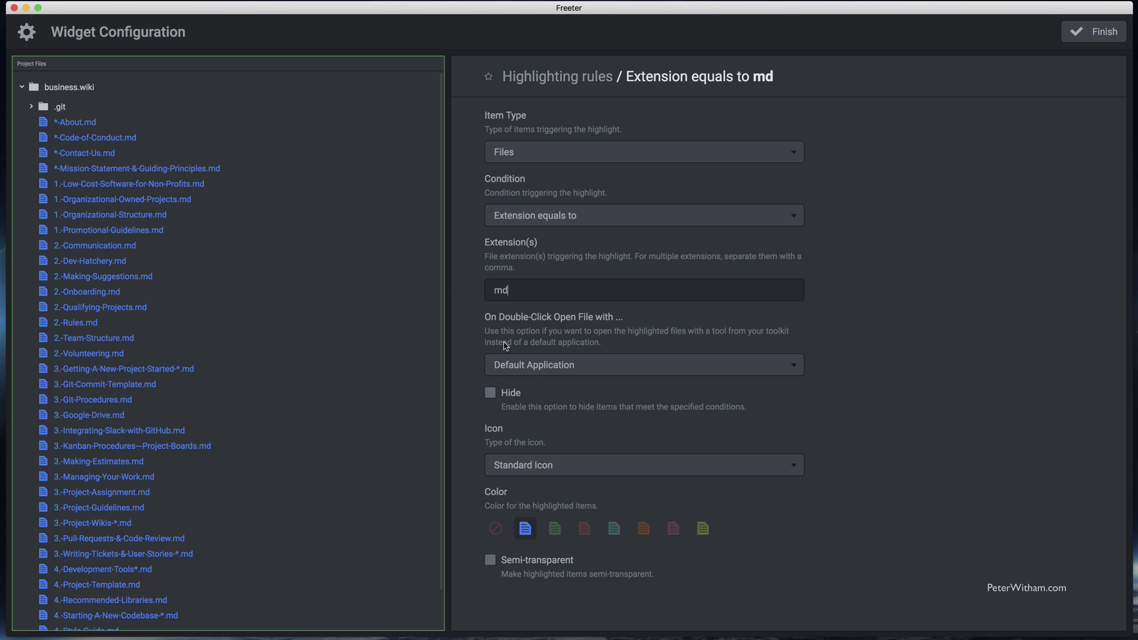
click(546, 369)
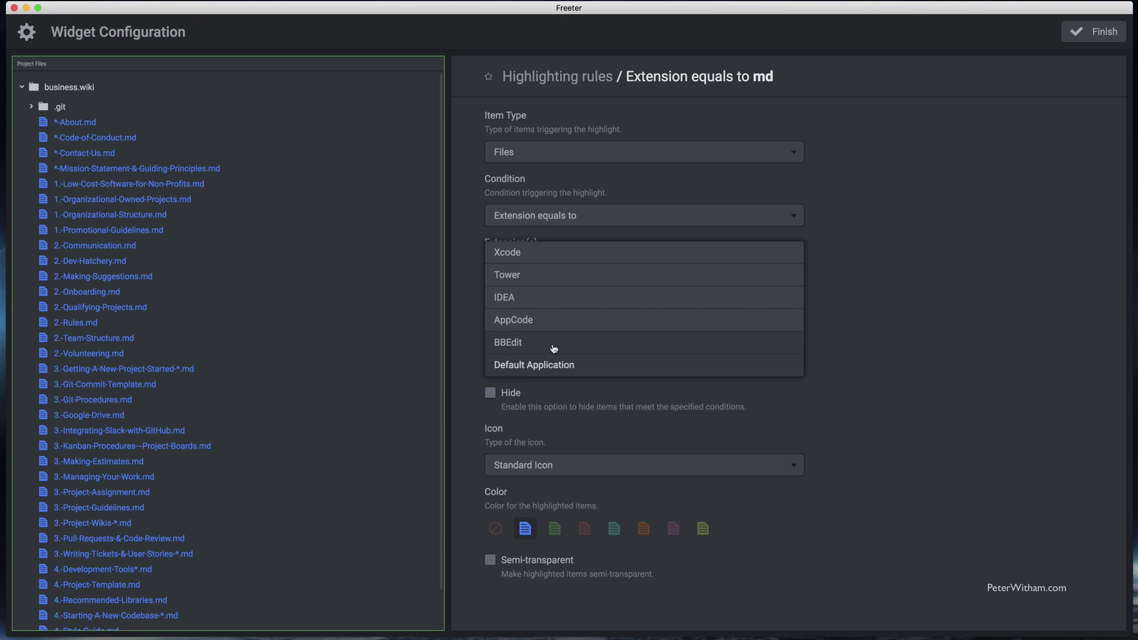
click(554, 348)
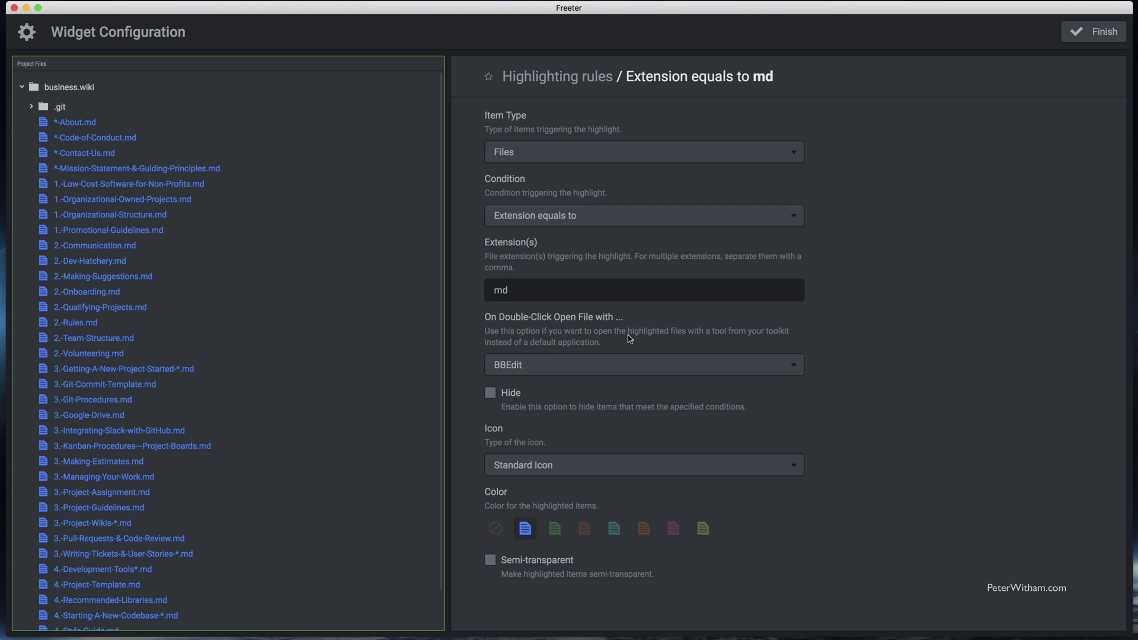
Keep BBEdit as the opening application for md files, then finish the widget configuration and layout editing and check the Project Files list
click(619, 364)
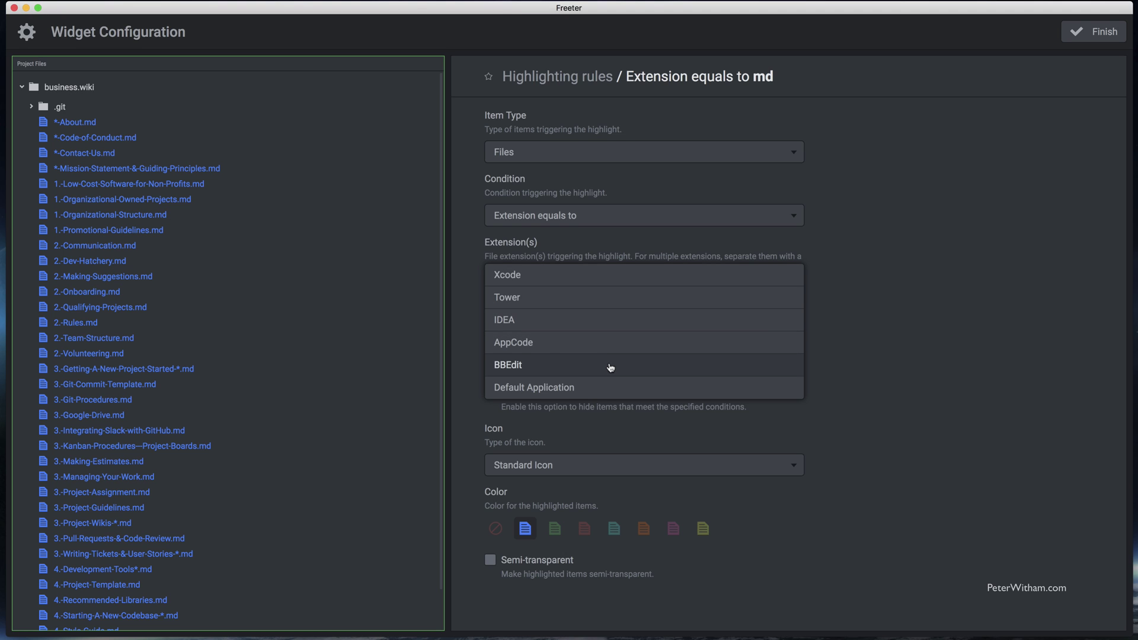
click(610, 367)
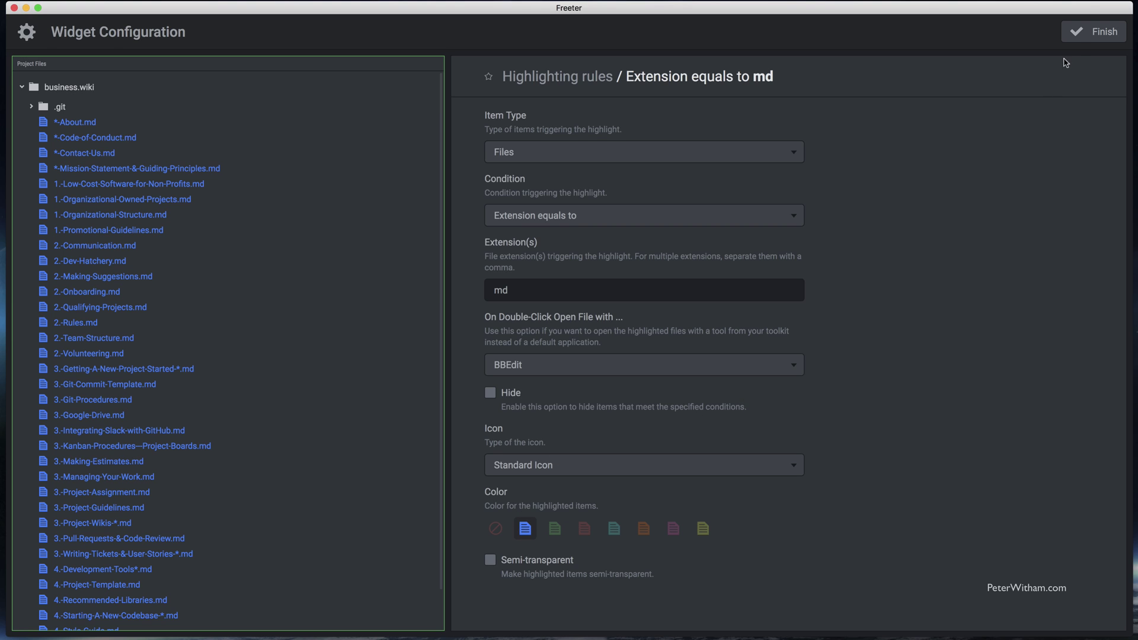
click(1083, 36)
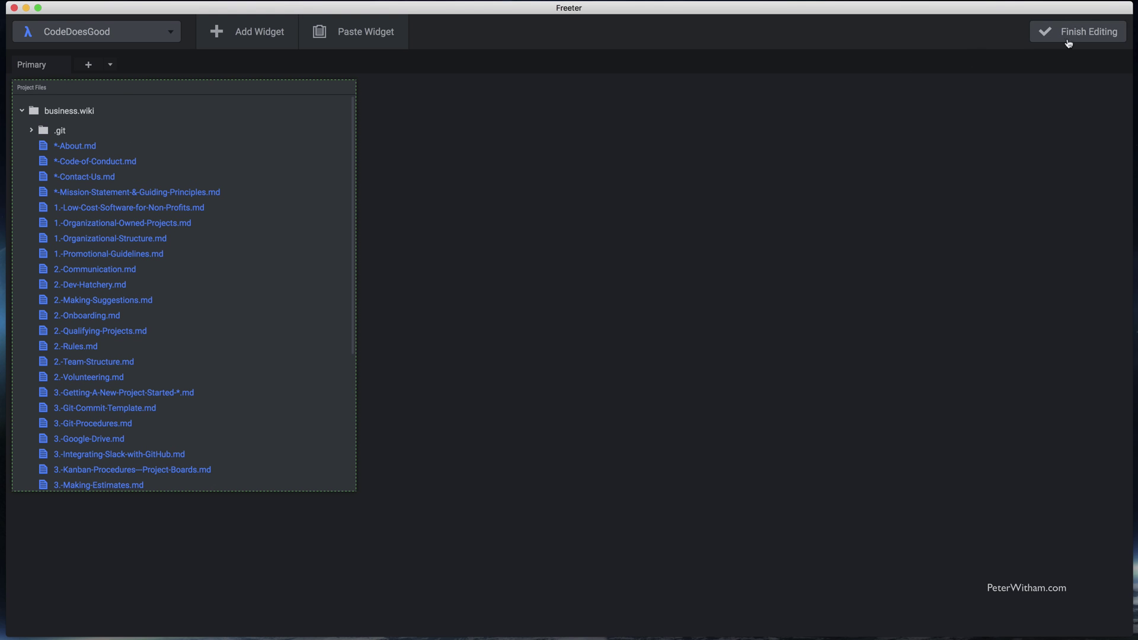
click(1067, 42)
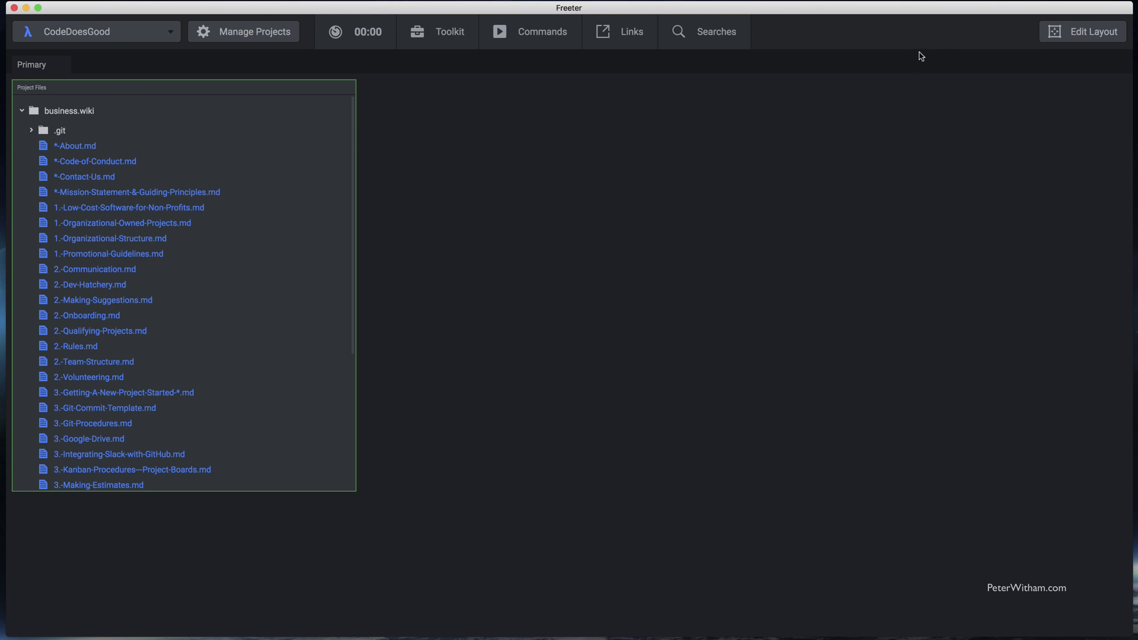
scroll(190, 309, down, 3)
scroll(196, 312, up, 3)
Add a Webpage widget beside Project Files on the Primary dashboard and enlarge it to match that widget's height at about double its width
click(1059, 32)
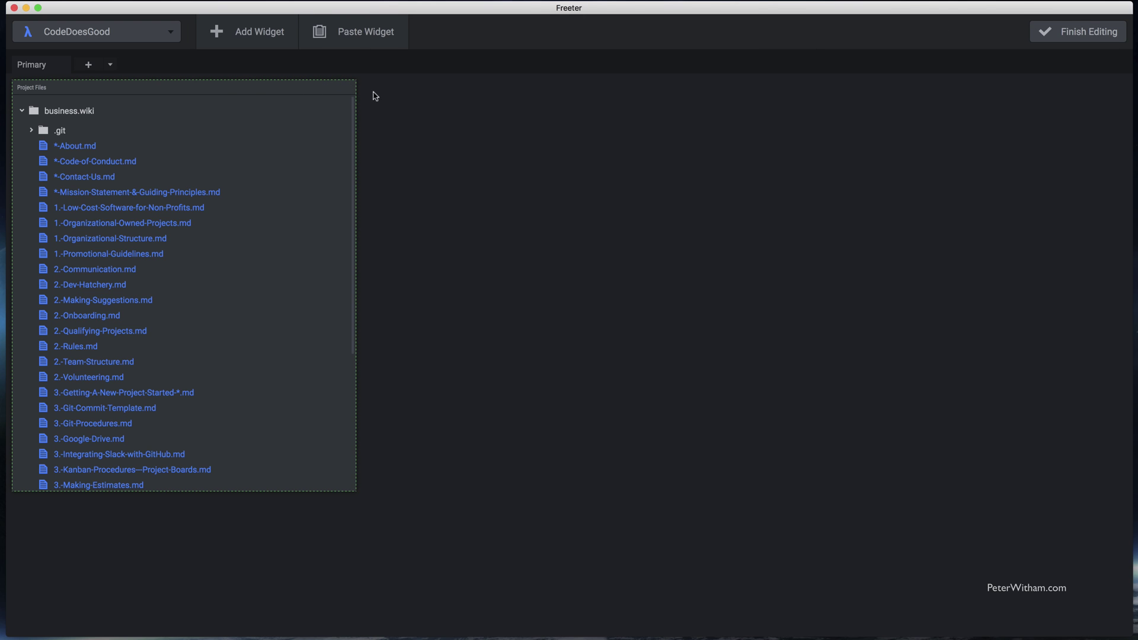
click(268, 43)
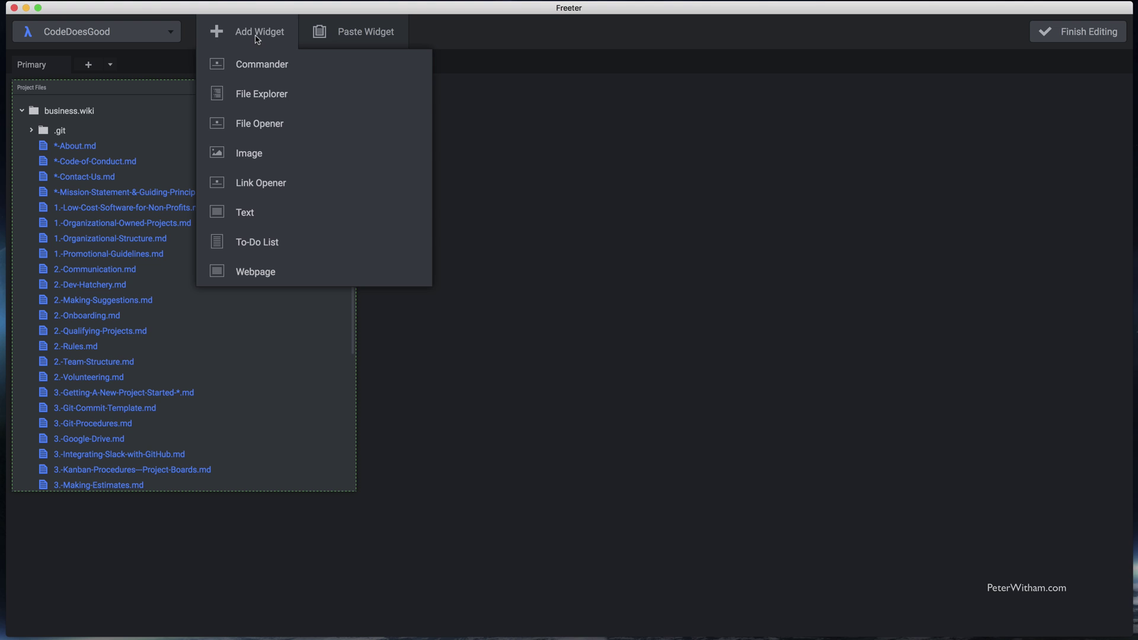
click(356, 273)
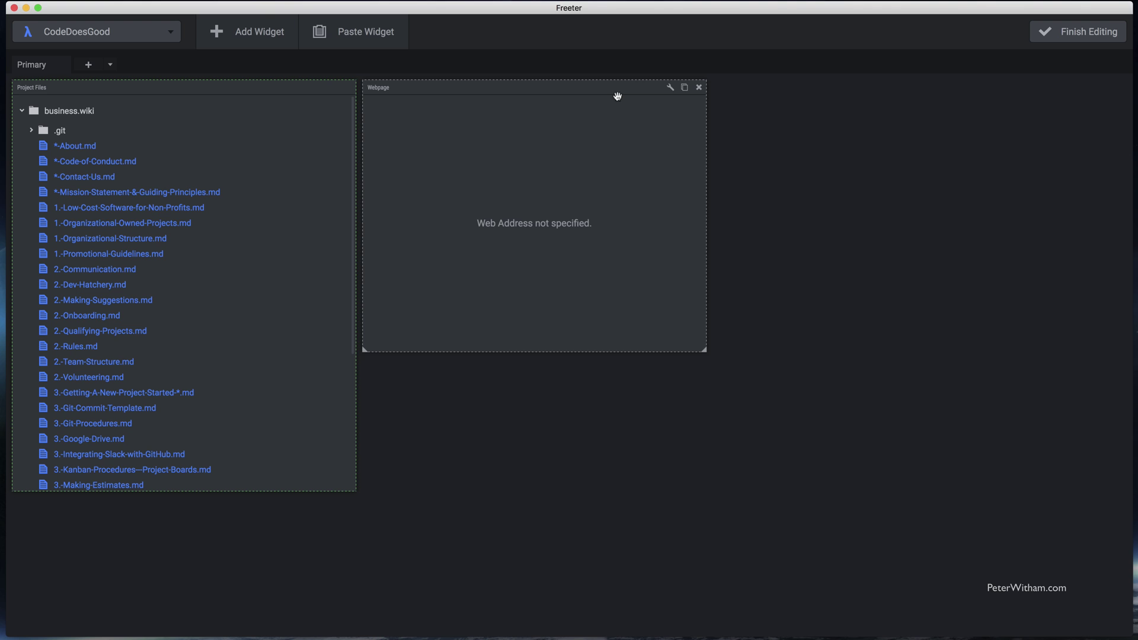
drag(703, 350, 1048, 489)
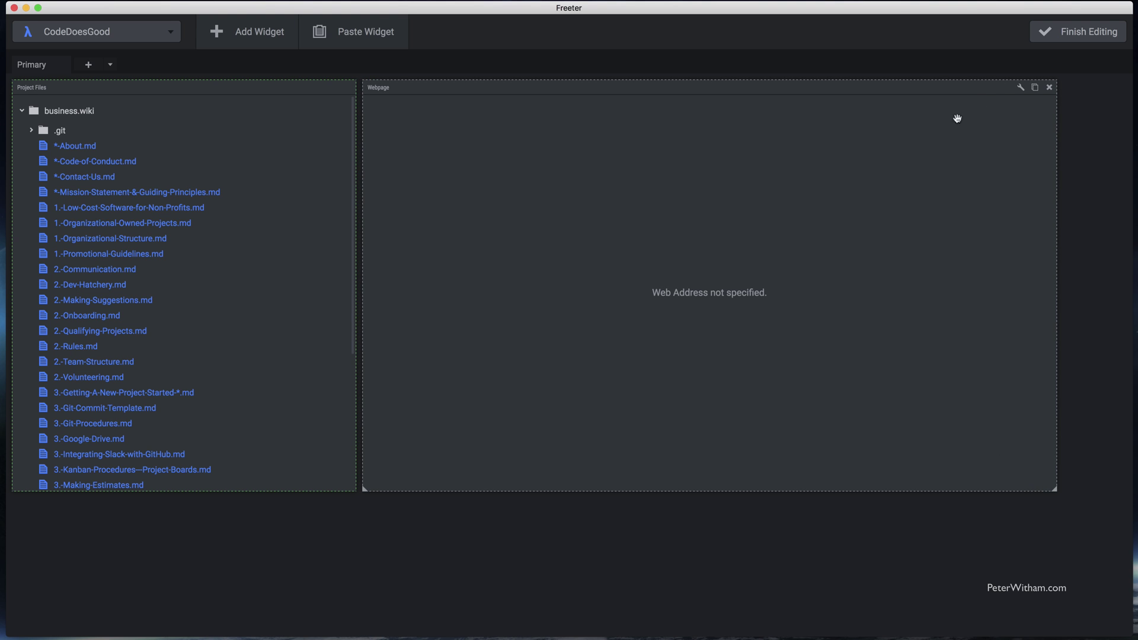
click(1021, 89)
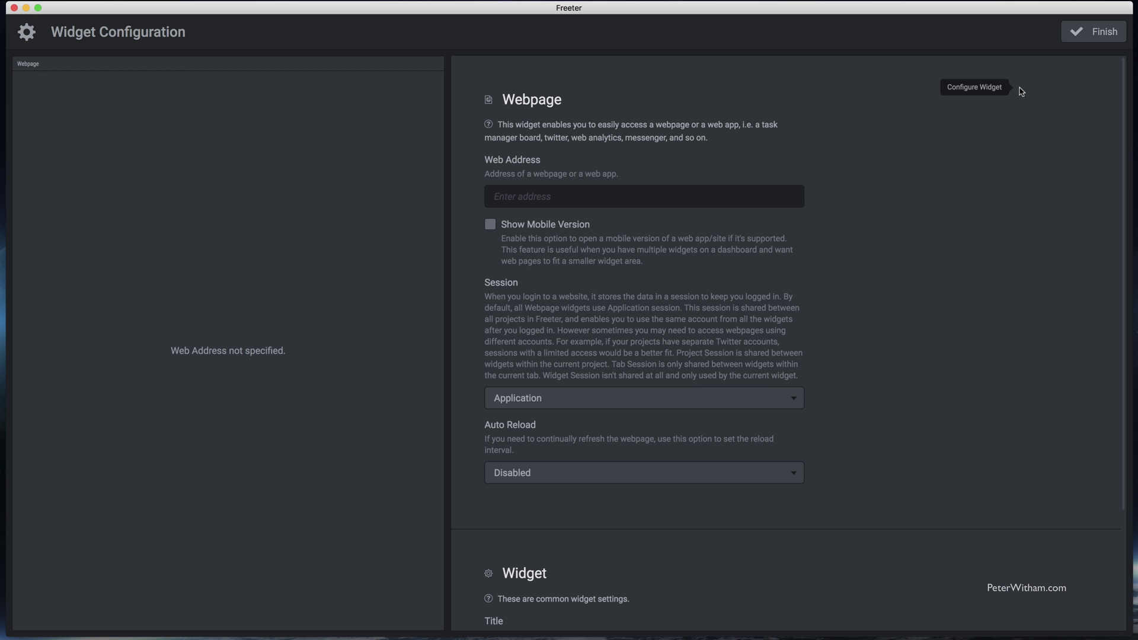
click(560, 196)
text(htt)
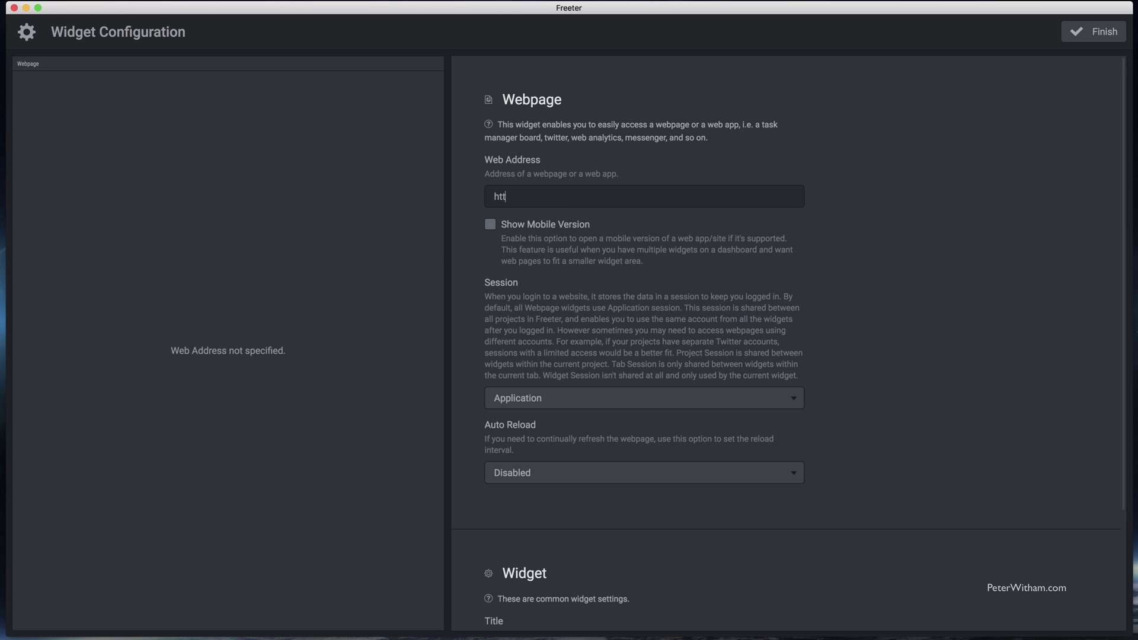
text(p://codedoesgood.org)
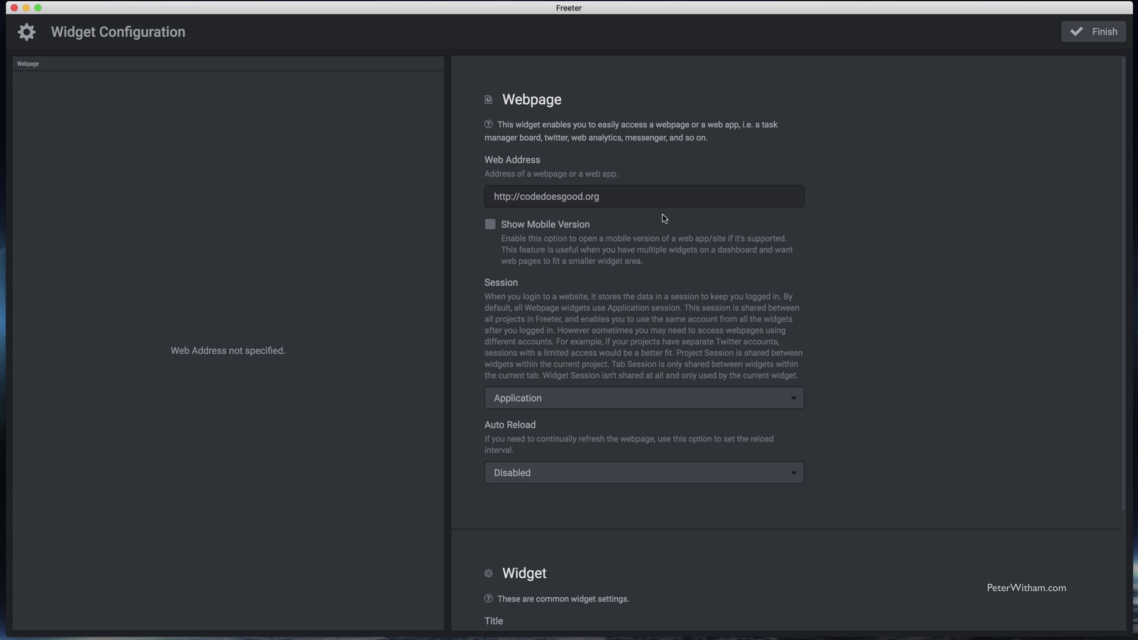
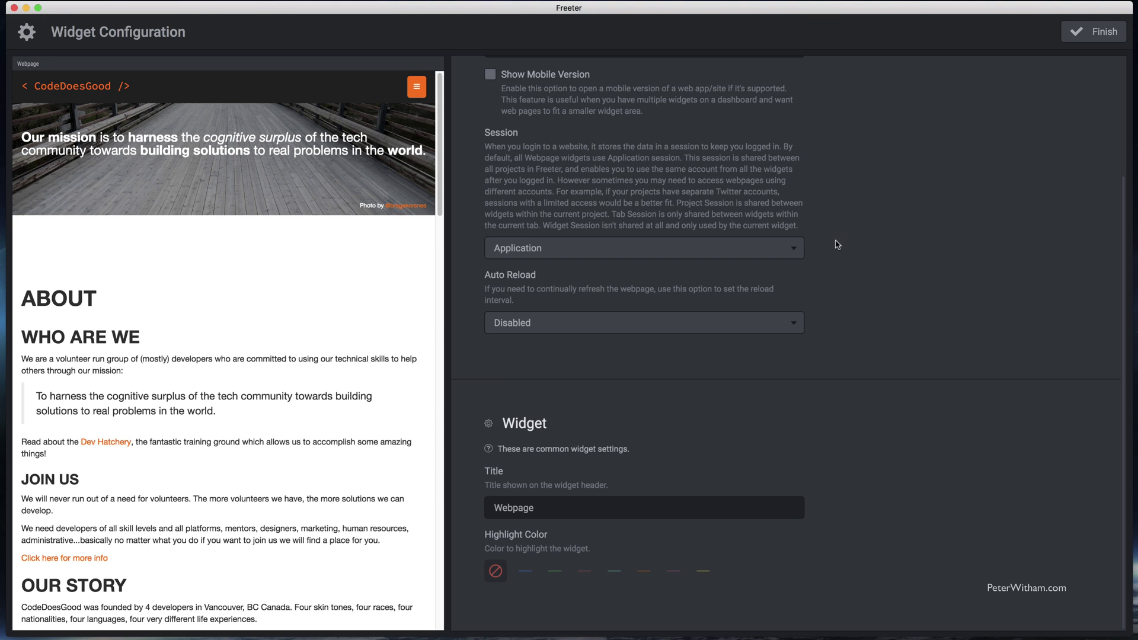
Review the Session and Auto Reload options of the Webpage widget without changing them
click(790, 255)
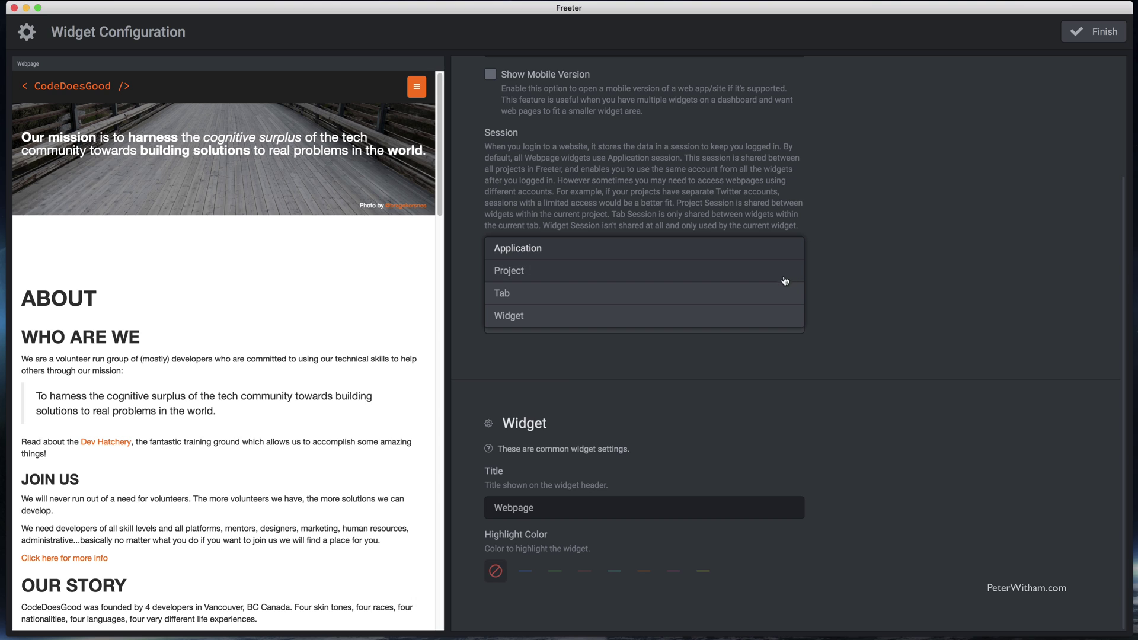
click(877, 245)
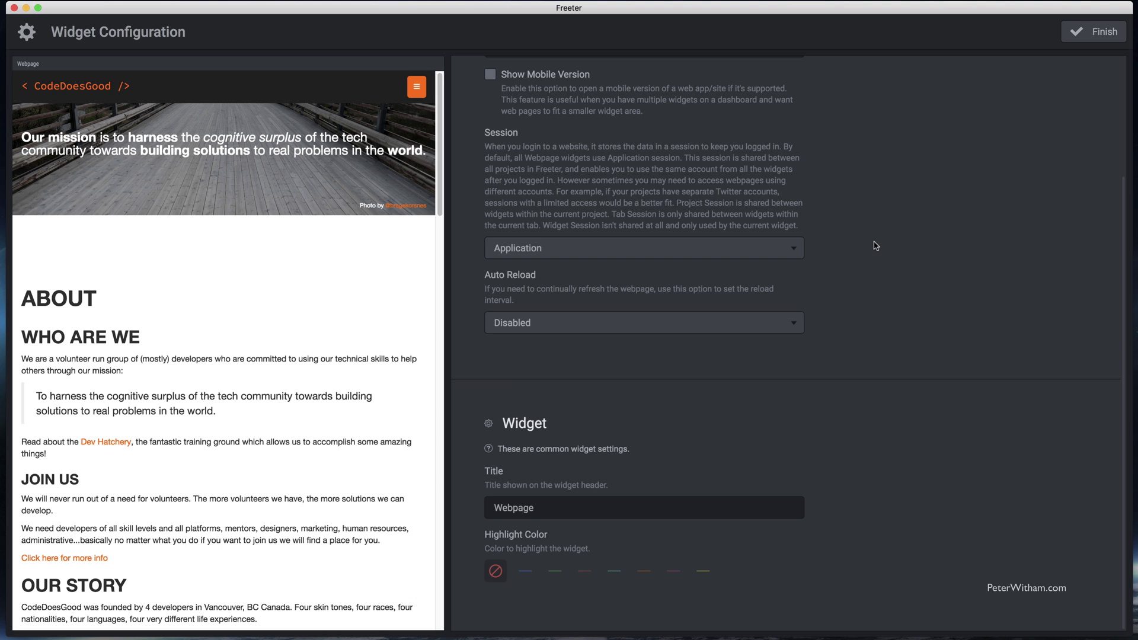
click(794, 255)
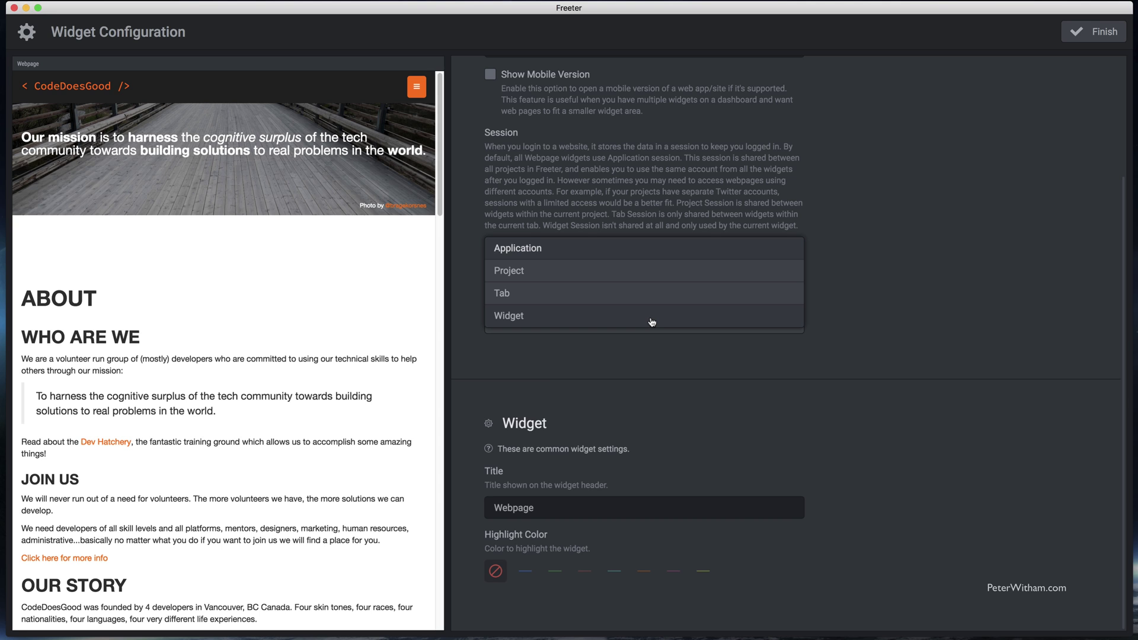
click(872, 272)
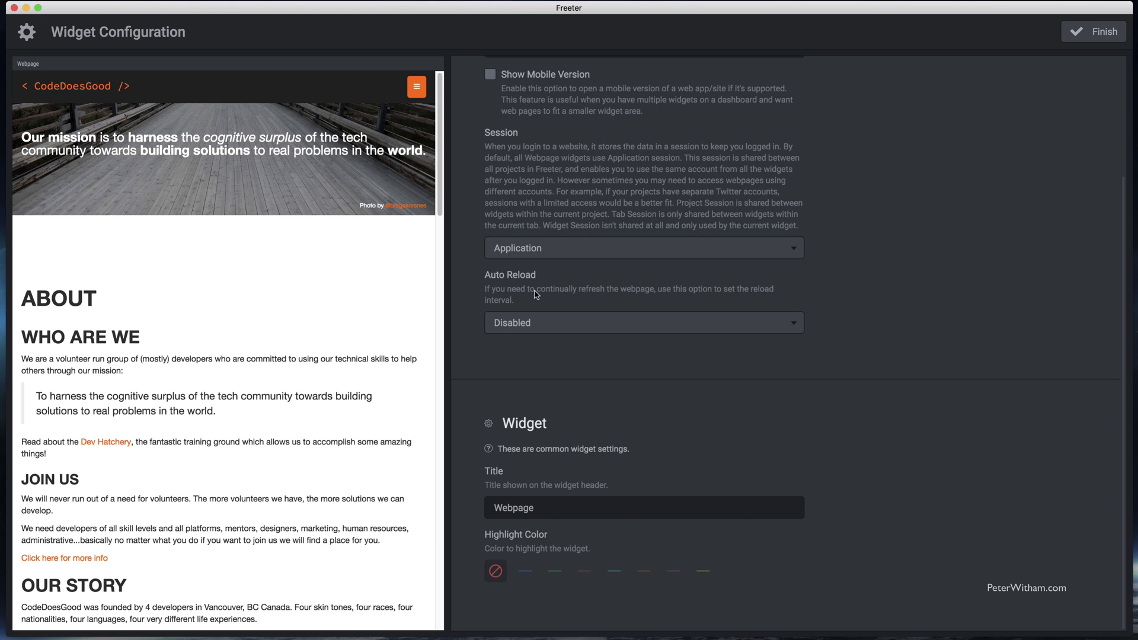
click(528, 325)
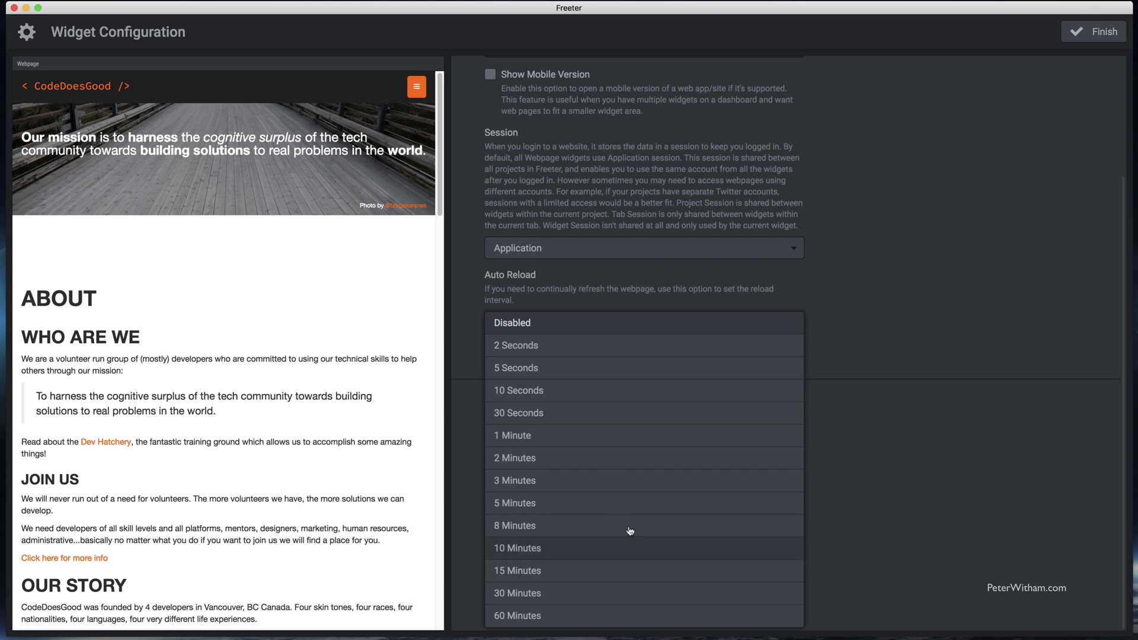
click(888, 310)
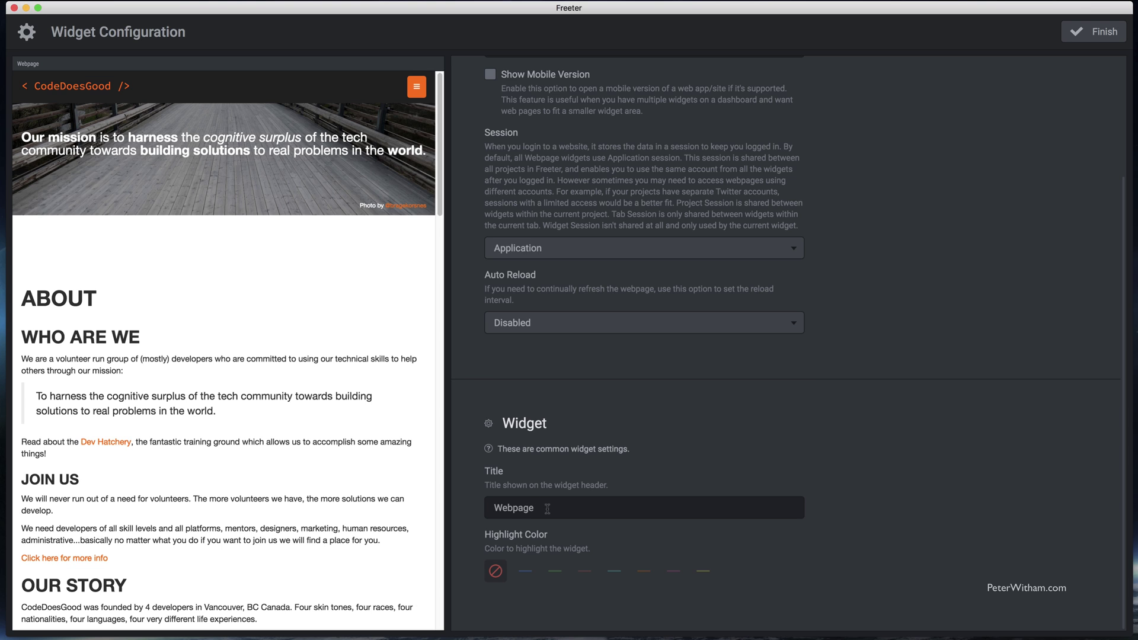
Title the Webpage widget Homepage with no highlight color, and finish both its configuration and the layout editing
drag(546, 508, 496, 509)
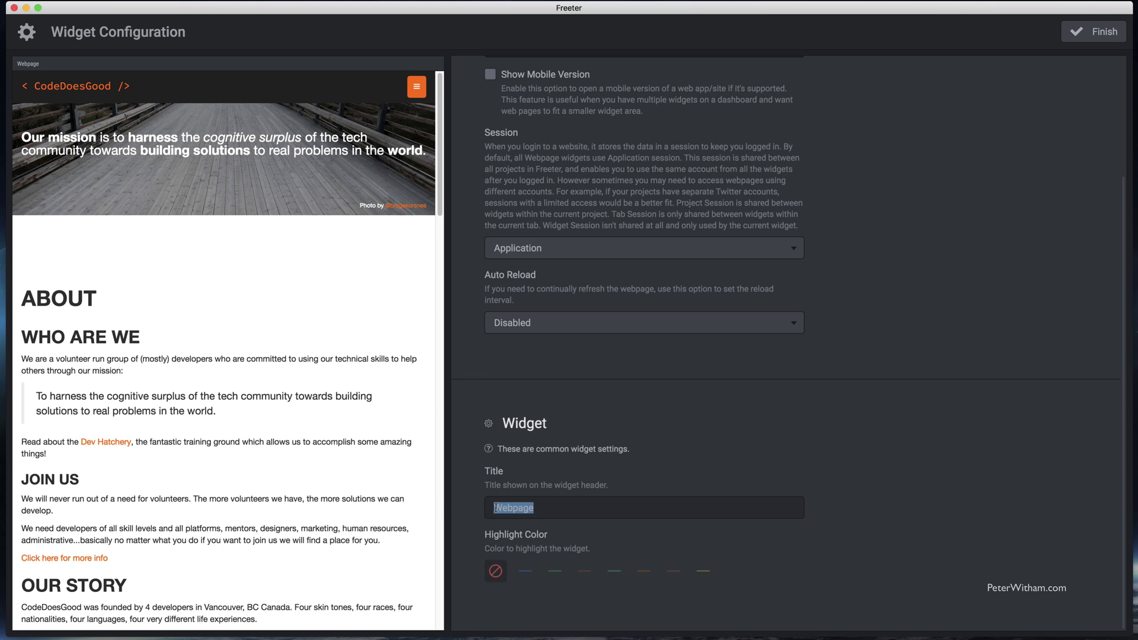
text(Homepage)
click(498, 574)
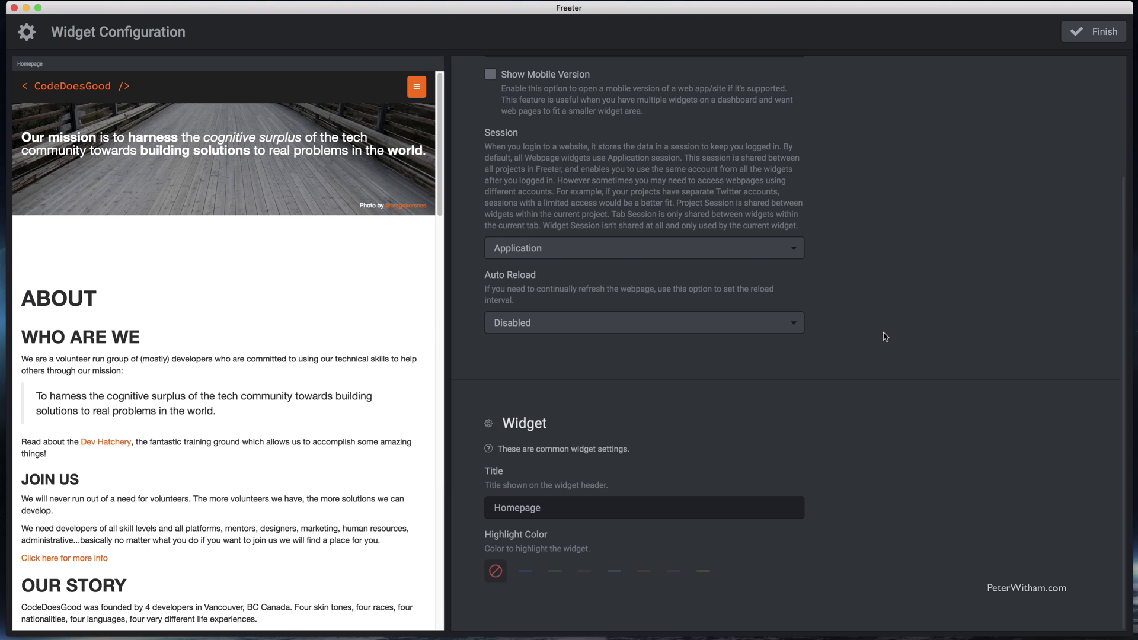
click(1089, 37)
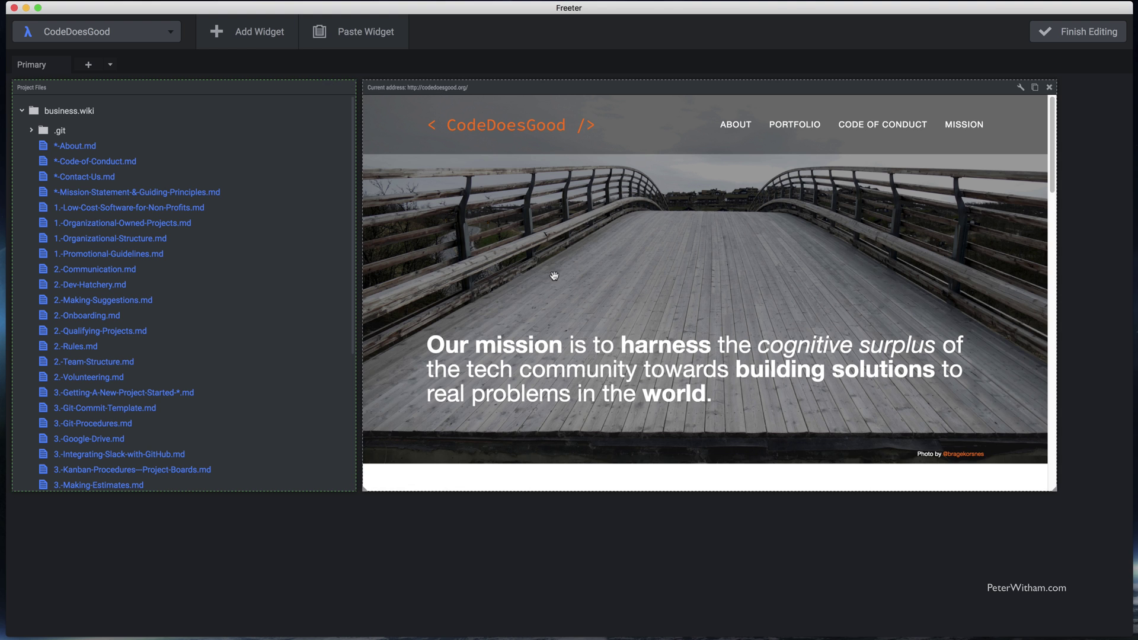
click(1073, 32)
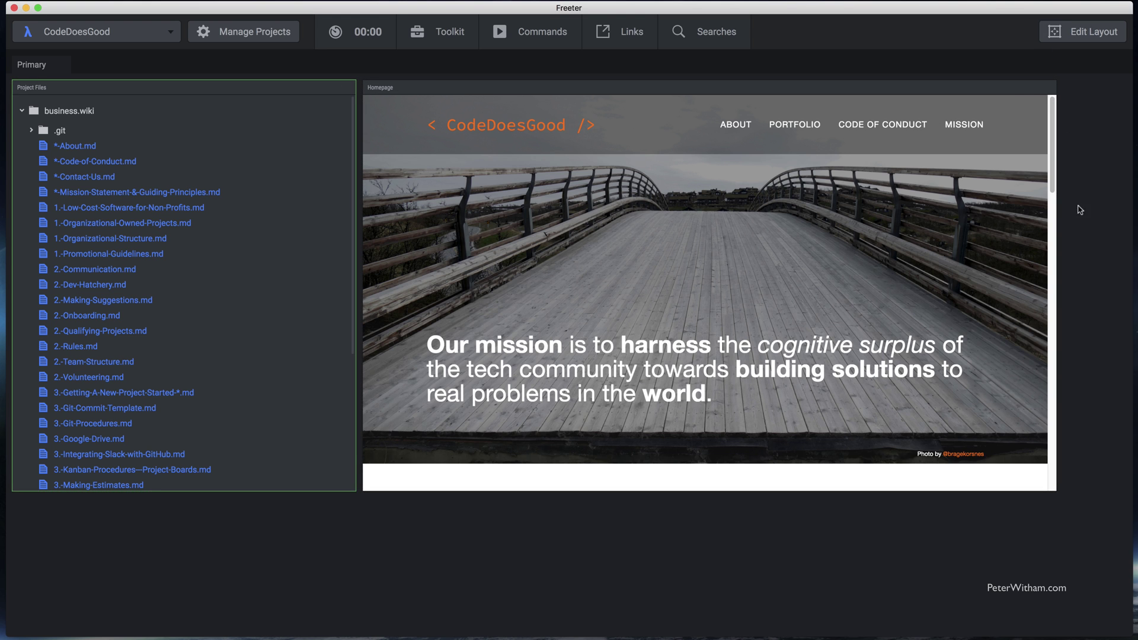
Browse the website inside the Homepage widget, view it maximized, and restore the widget to its normal size
scroll(874, 270, down, 10)
scroll(872, 279, up, 4)
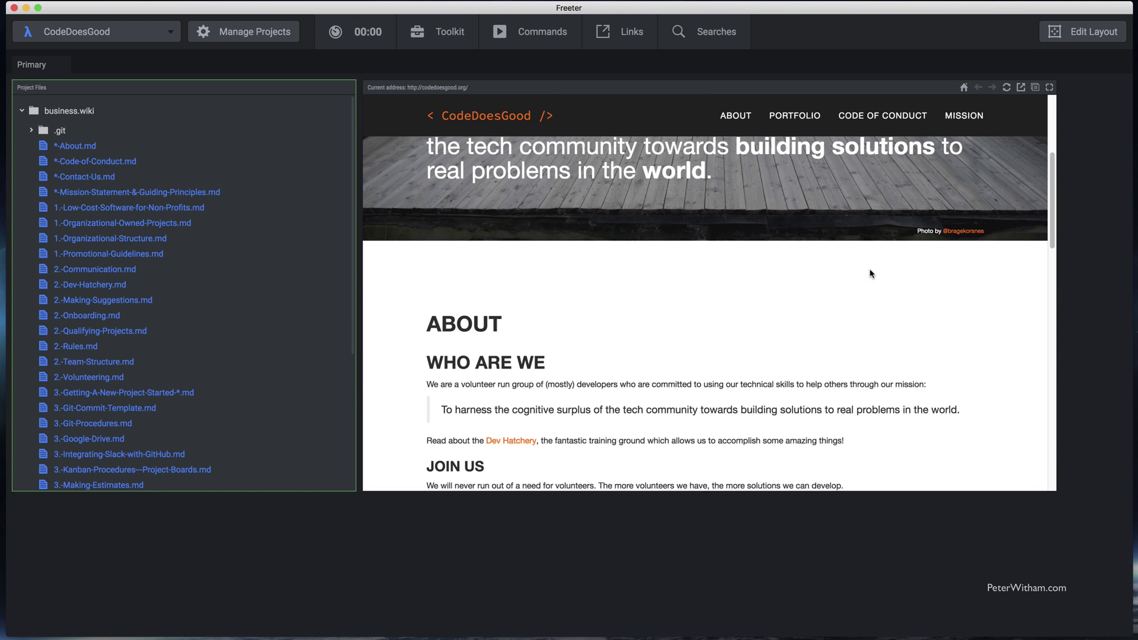
scroll(319, 332, down, 3)
scroll(318, 330, up, 3)
scroll(803, 254, up, 5)
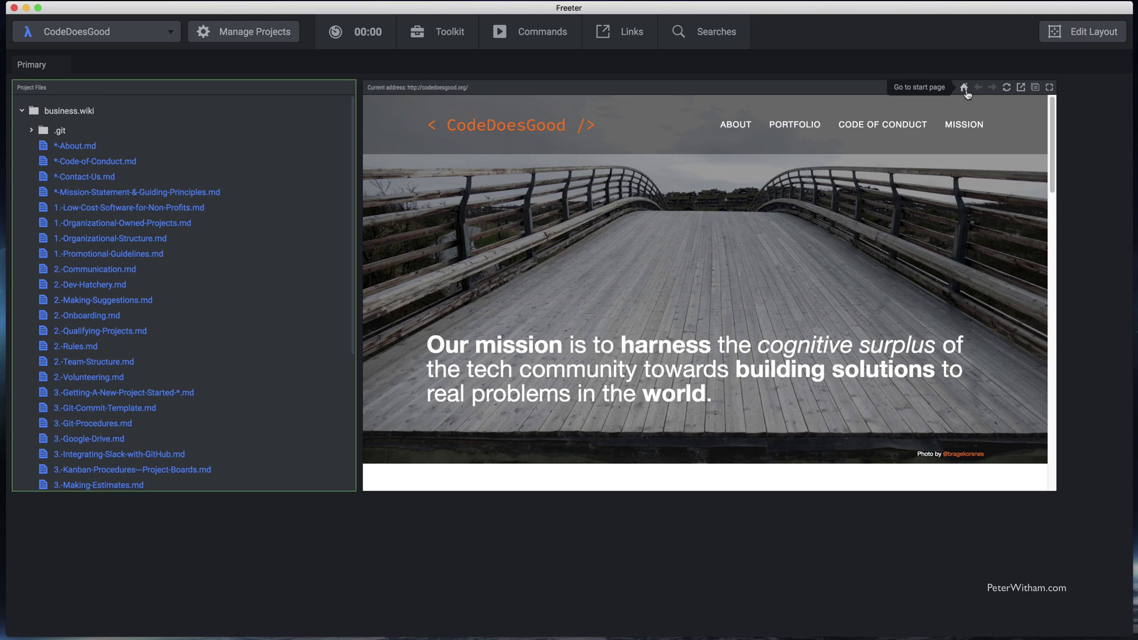
click(1048, 88)
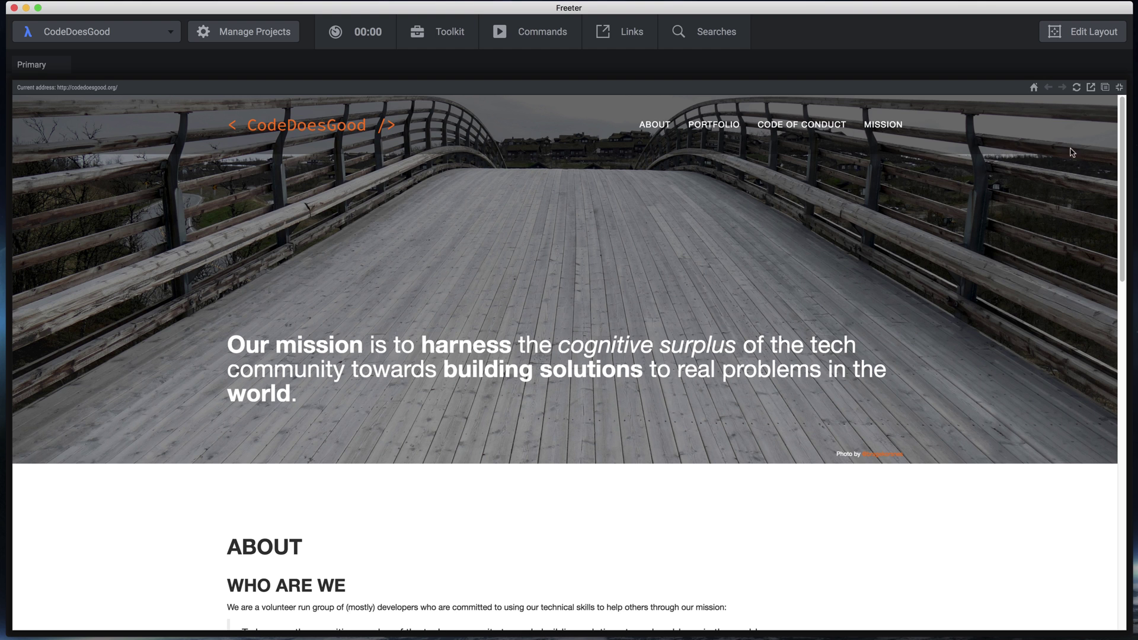
click(1118, 89)
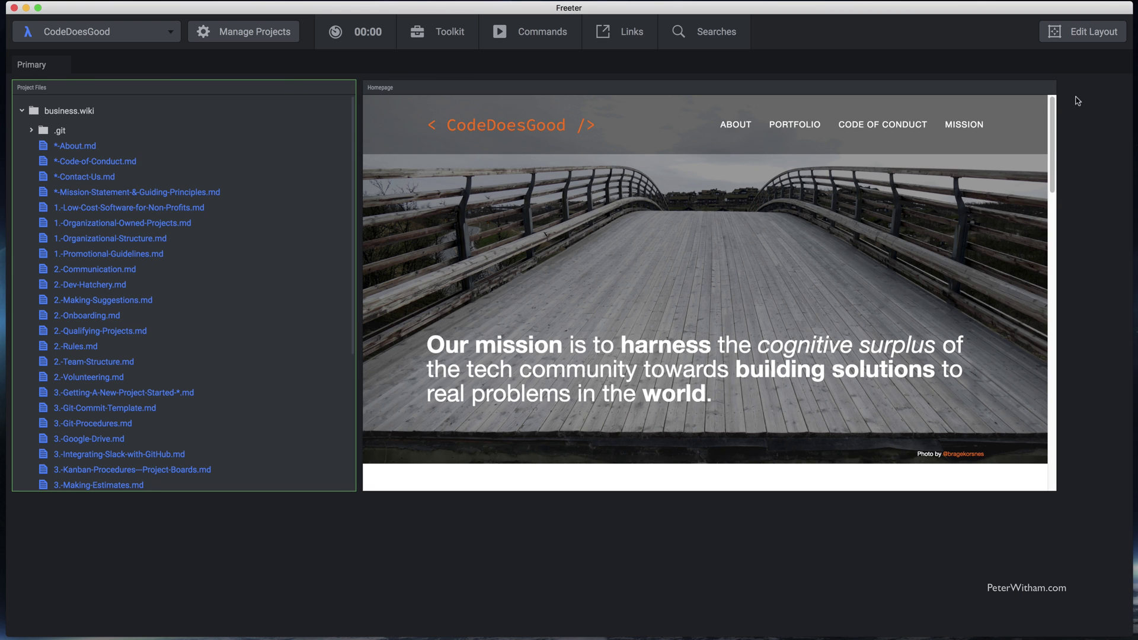
Reopen the dashboard layout for editing and narrow the Homepage widget to free space beside it
click(1059, 35)
click(1035, 33)
click(1085, 34)
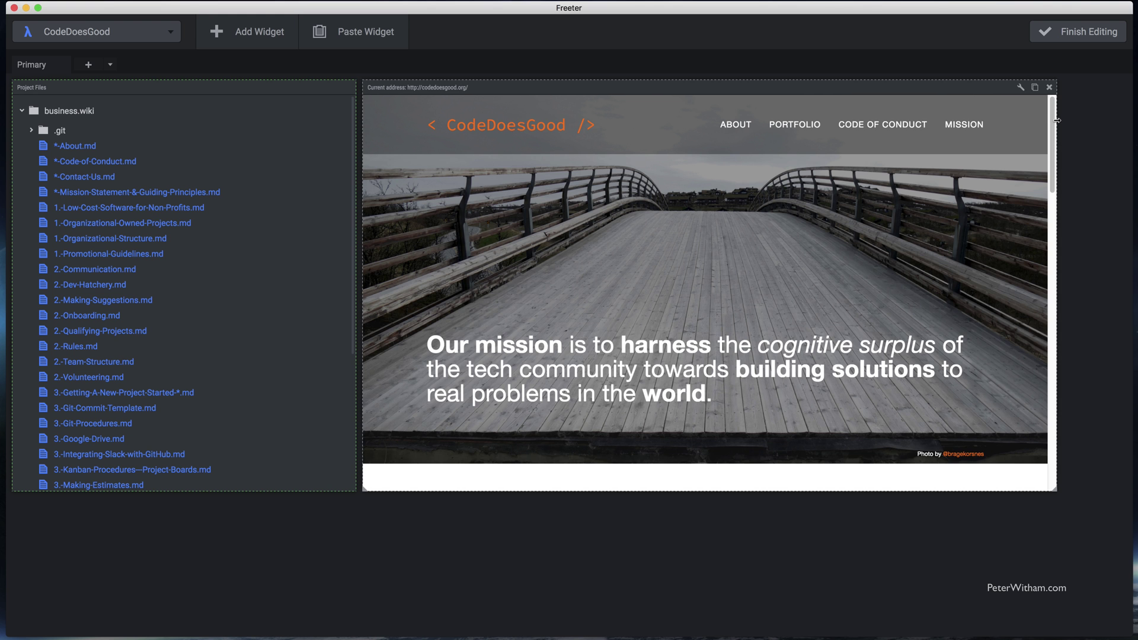
drag(1058, 120, 846, 172)
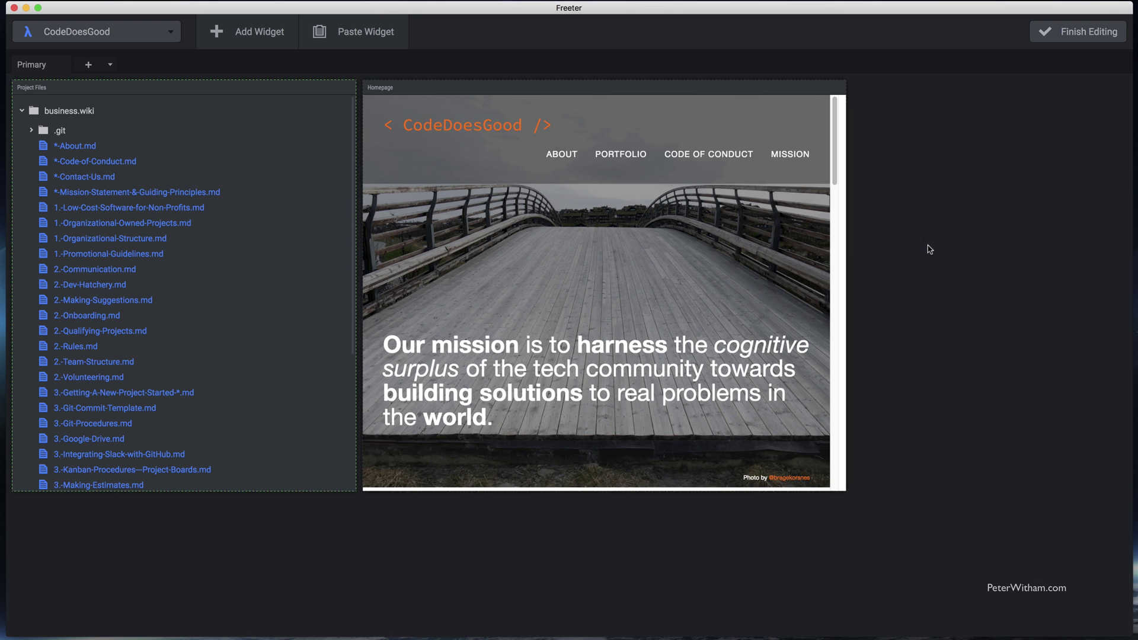
Copy the Homepage widget, paste the duplicate beside the original, and stretch it down to the same height
click(244, 39)
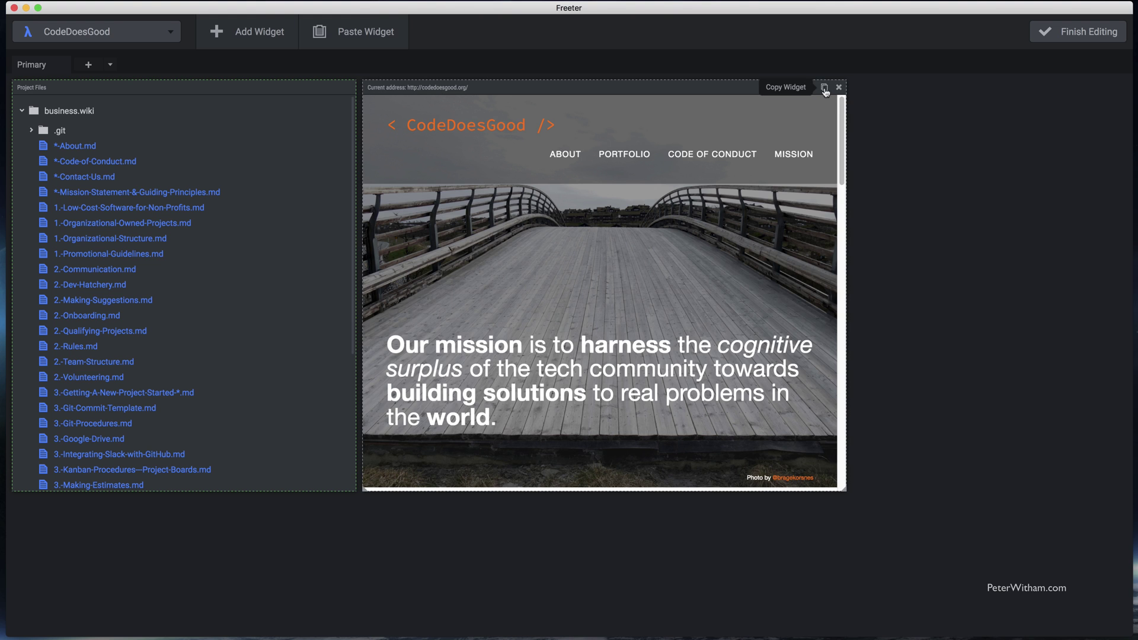
click(825, 88)
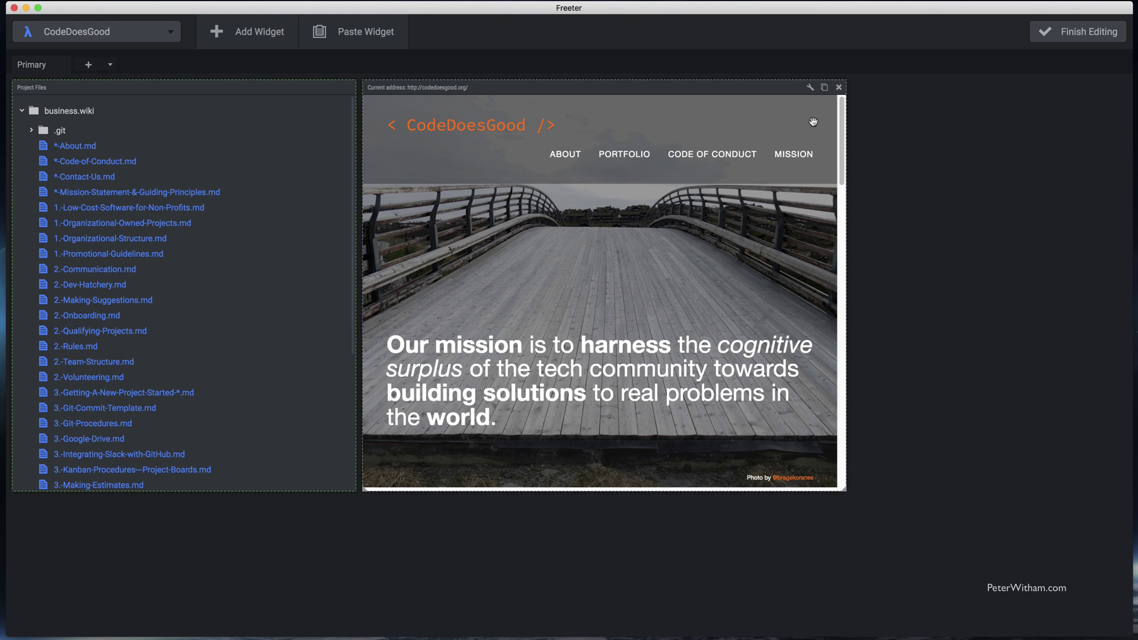
click(357, 37)
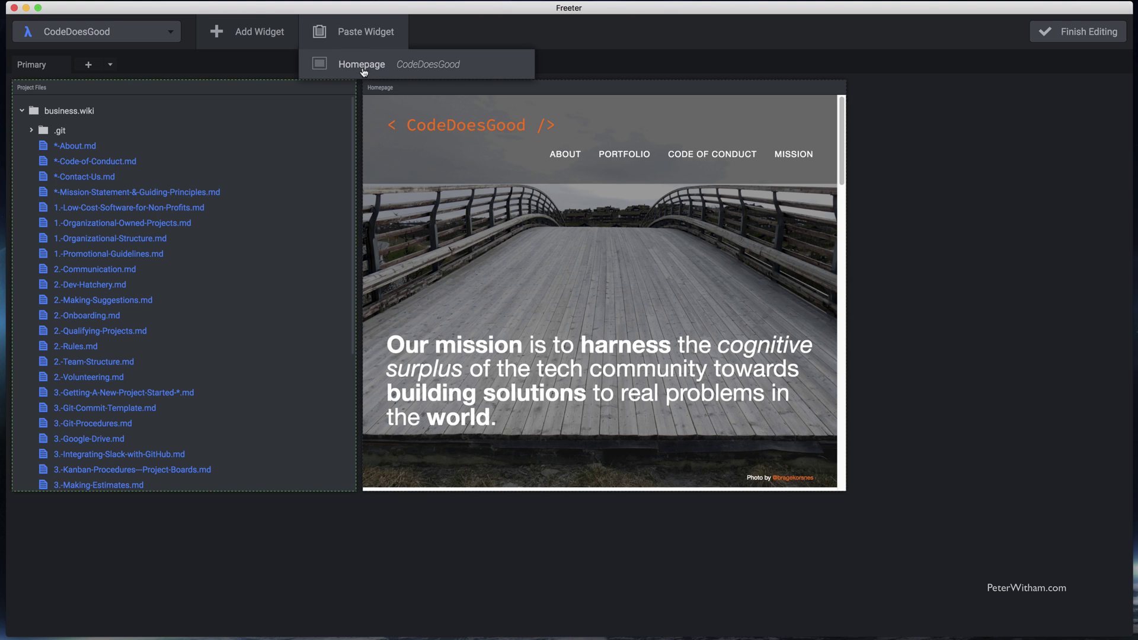
click(362, 65)
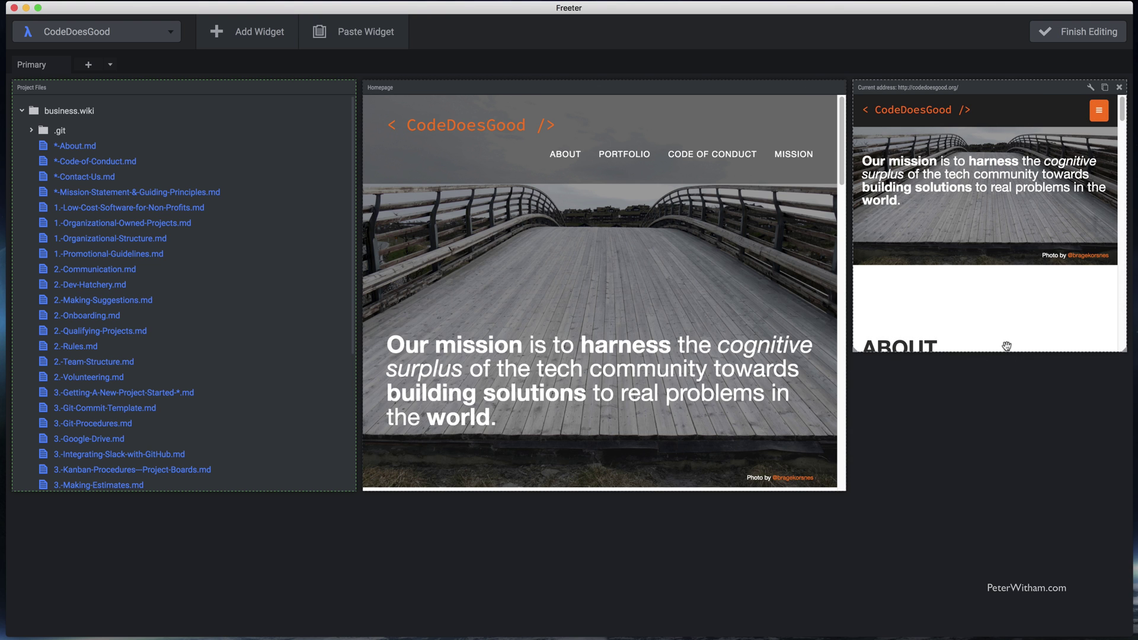
drag(998, 352, 998, 491)
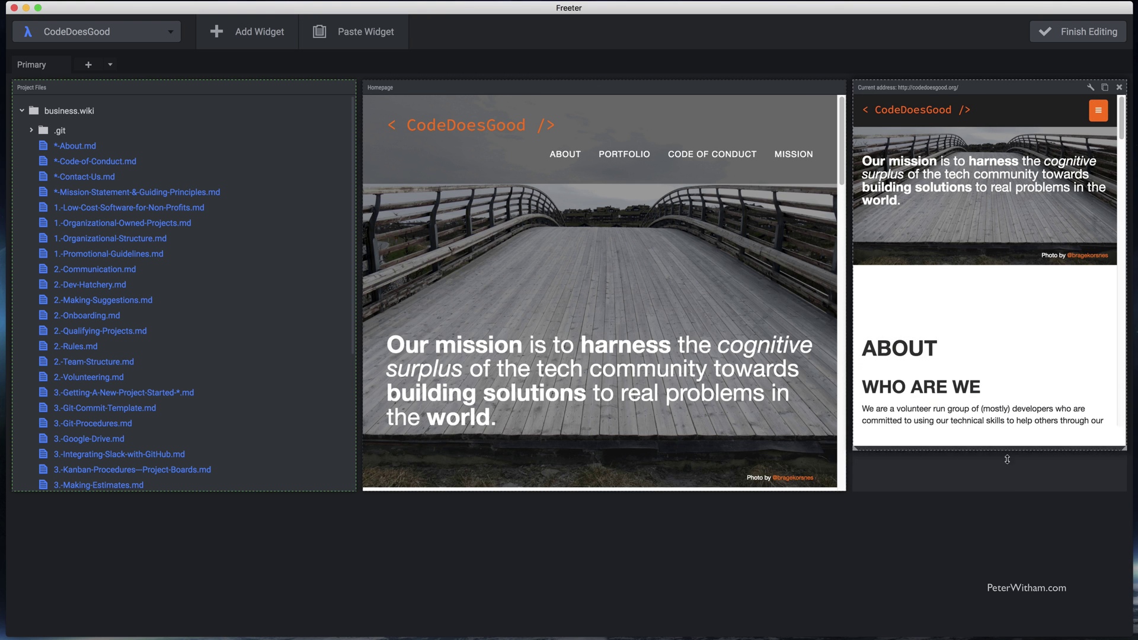
Enable Show Mobile Version for the duplicated Homepage widget, and finish both its configuration and the layout editing
click(1091, 88)
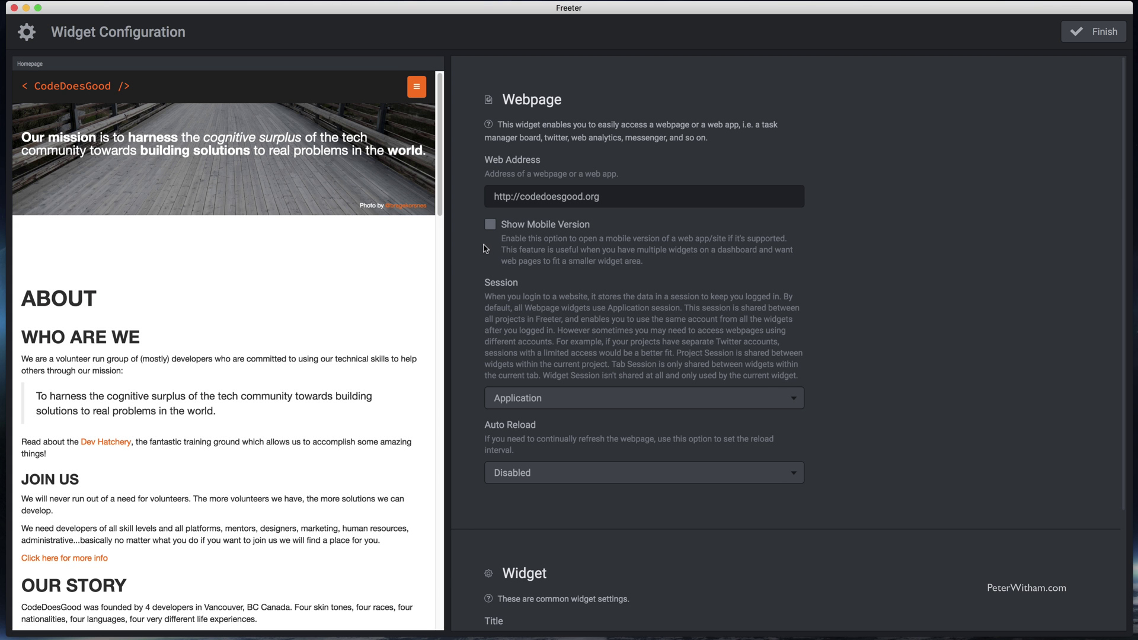
click(490, 224)
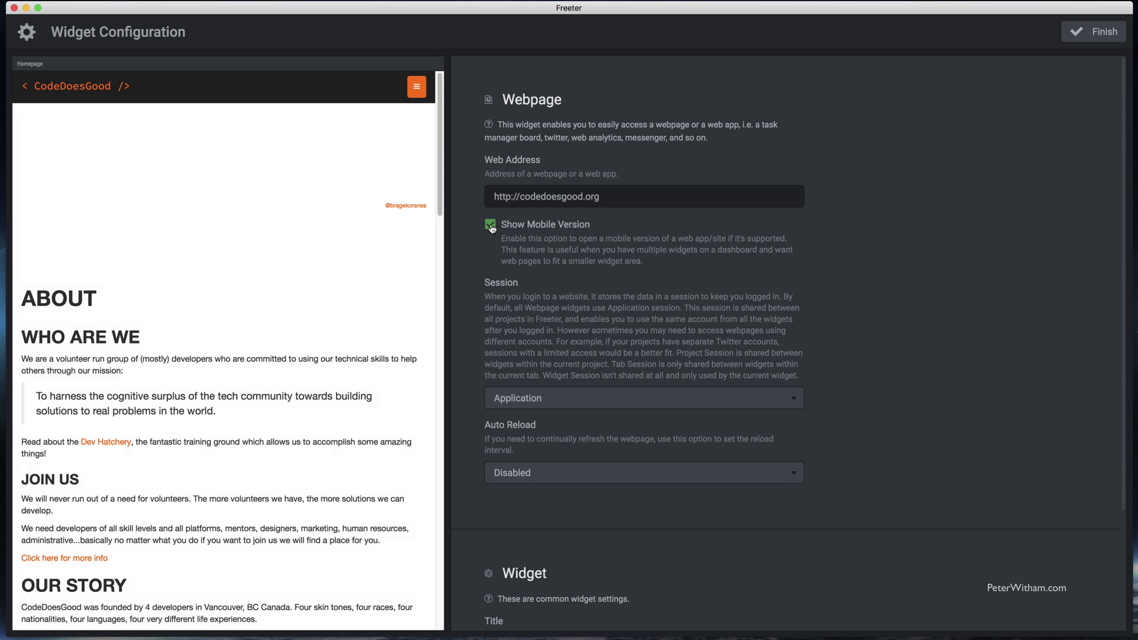
click(1094, 36)
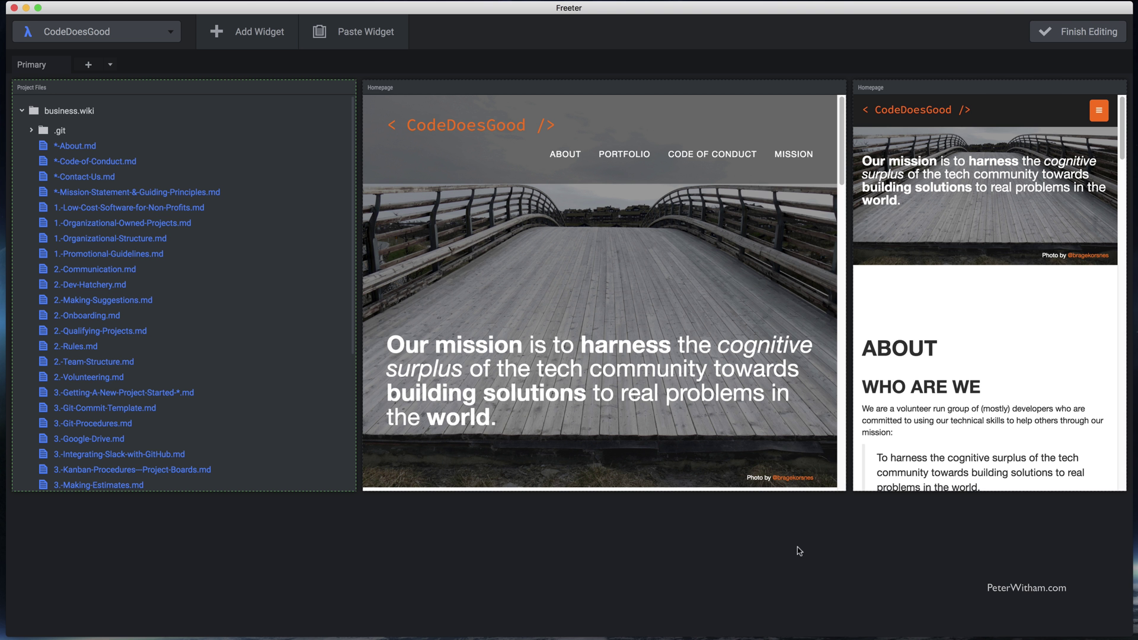
mouse_move(952, 343)
mouse_move(608, 265)
click(1078, 31)
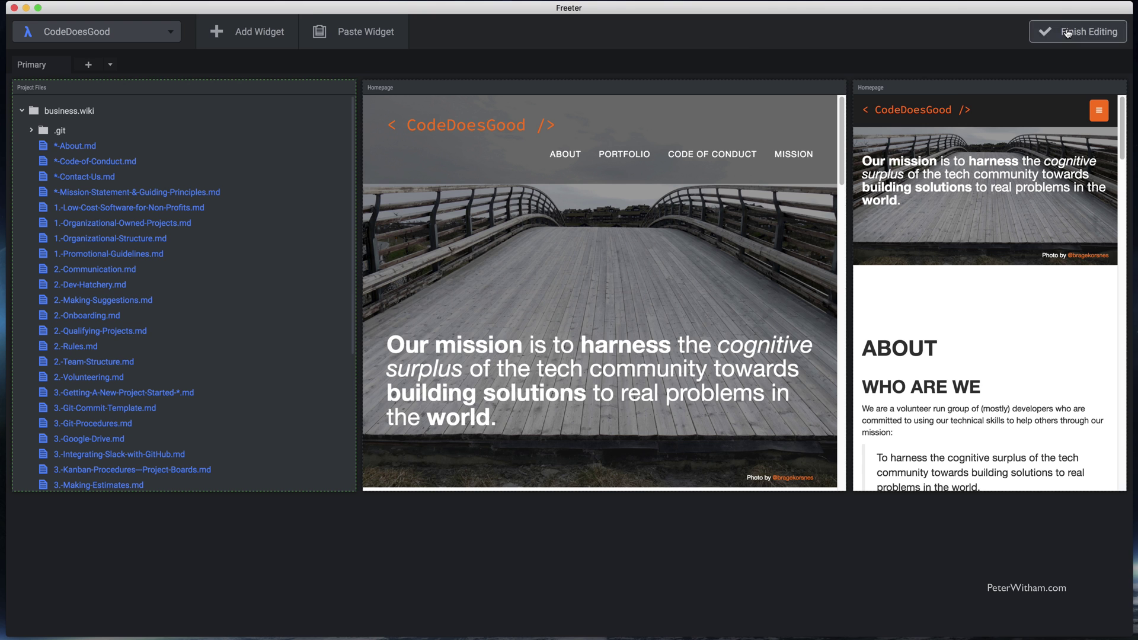
Browse down the website inside the narrow mobile Homepage widget and return to the start of the page
mouse_move(701, 335)
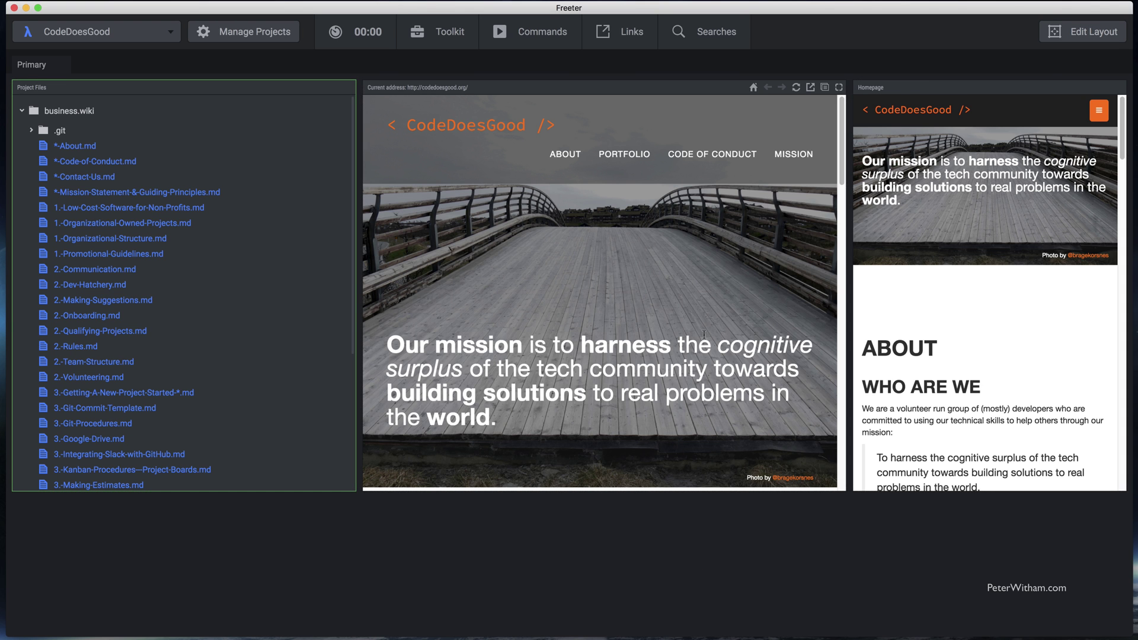
scroll(701, 334, down, 5)
scroll(705, 335, up, 5)
scroll(938, 341, down, 5)
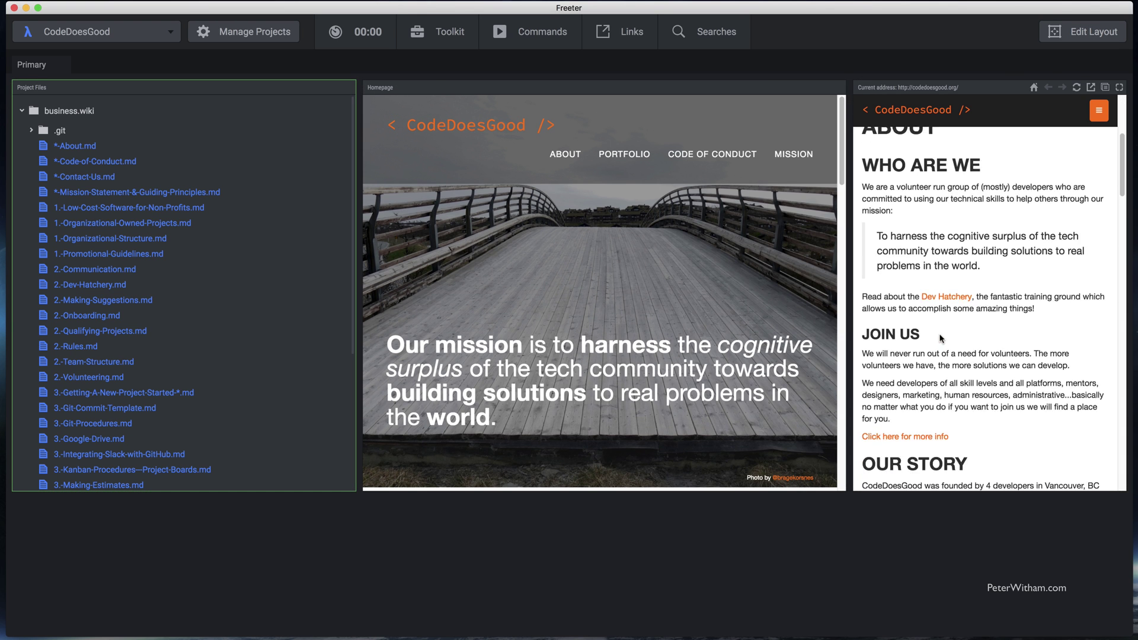
scroll(939, 341, up, 5)
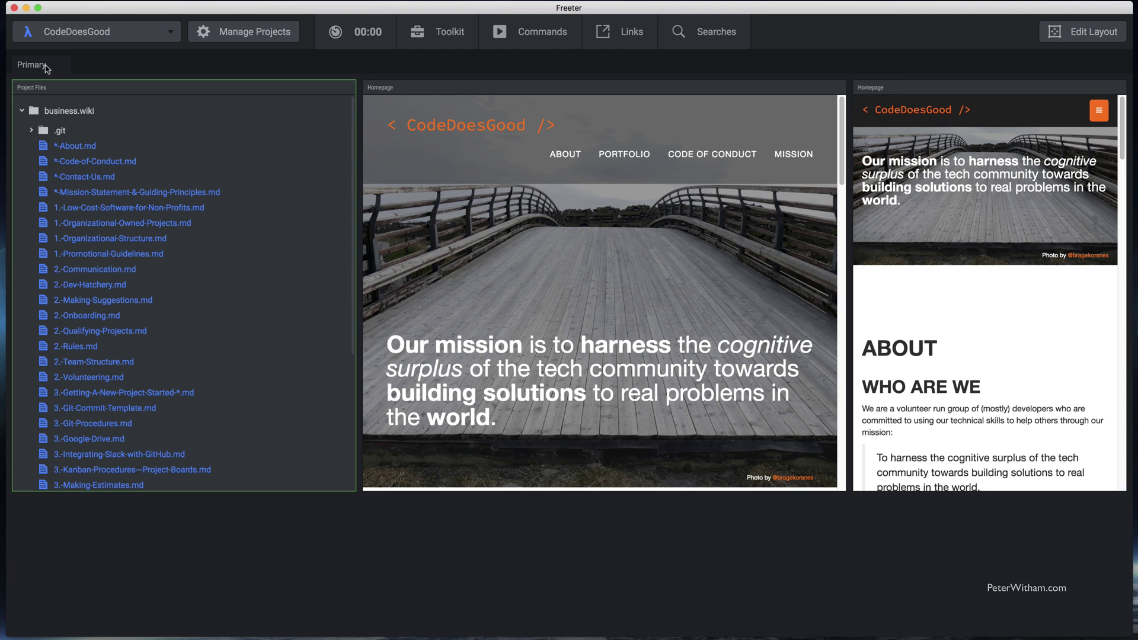
Reopen the layout for editing and rename the Primary dashboard to Master Display in its configuration
click(1067, 32)
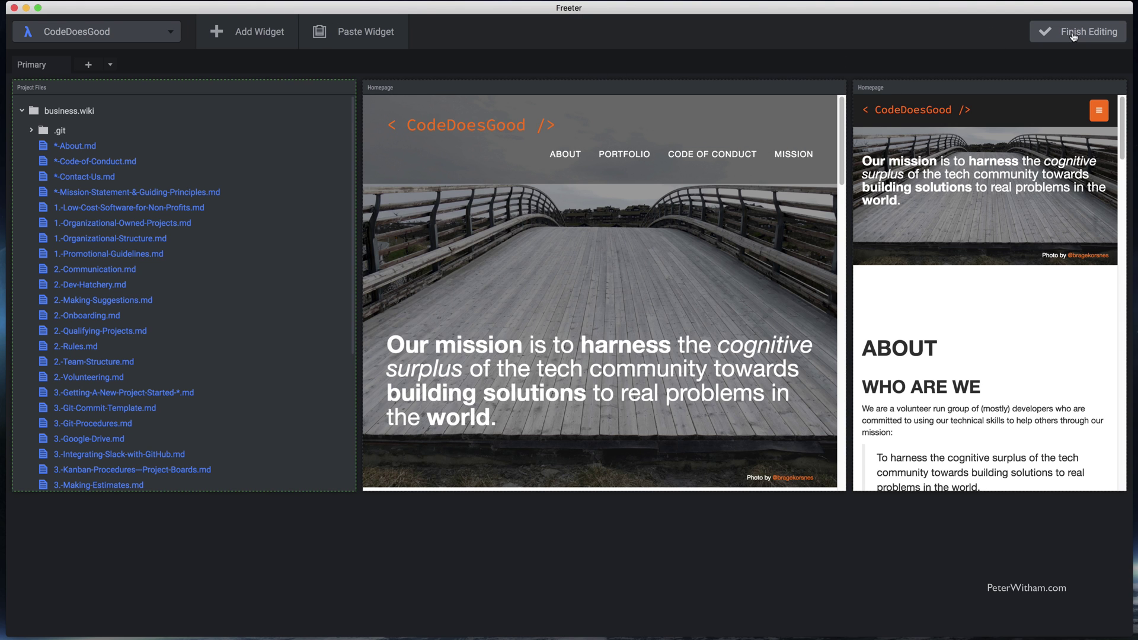
mouse_move(46, 69)
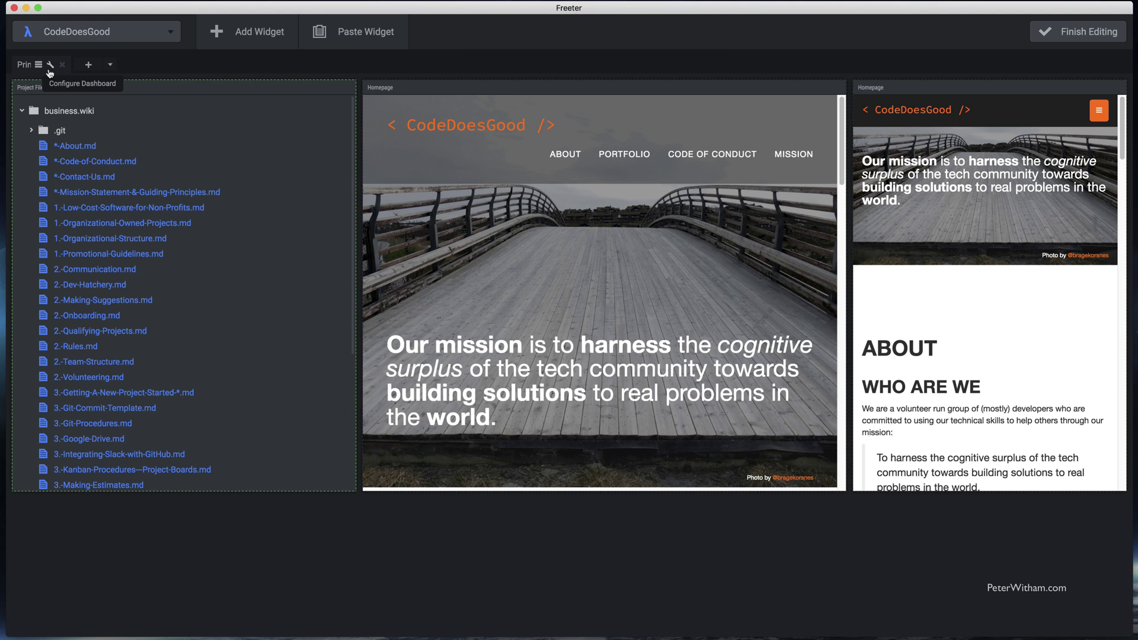
click(38, 67)
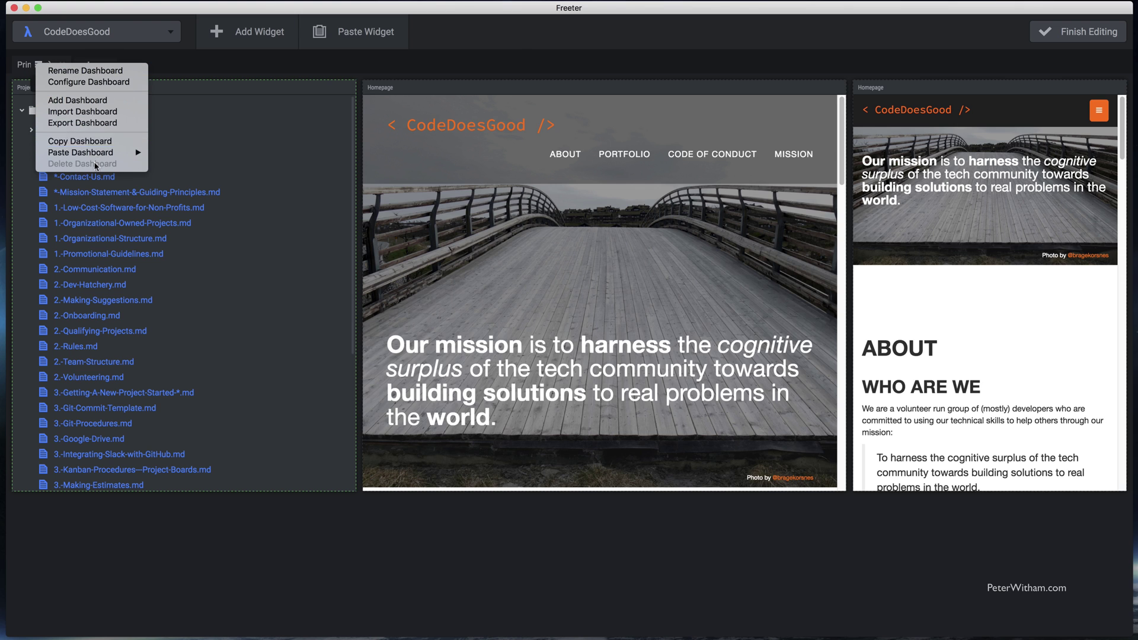
click(126, 82)
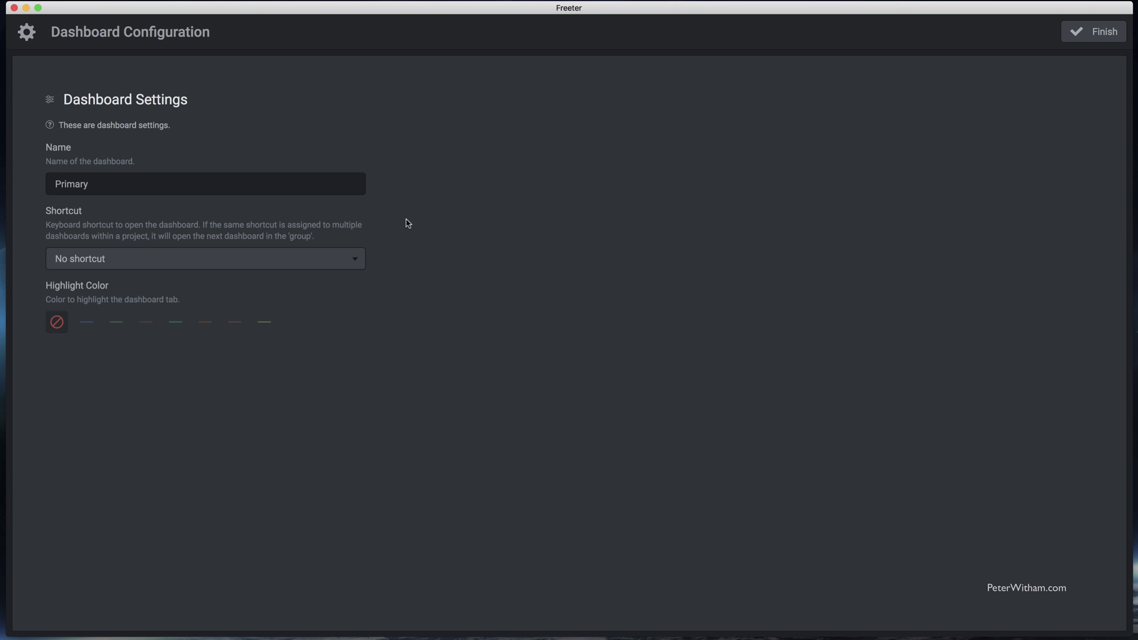
click(98, 186)
drag(98, 186, 59, 184)
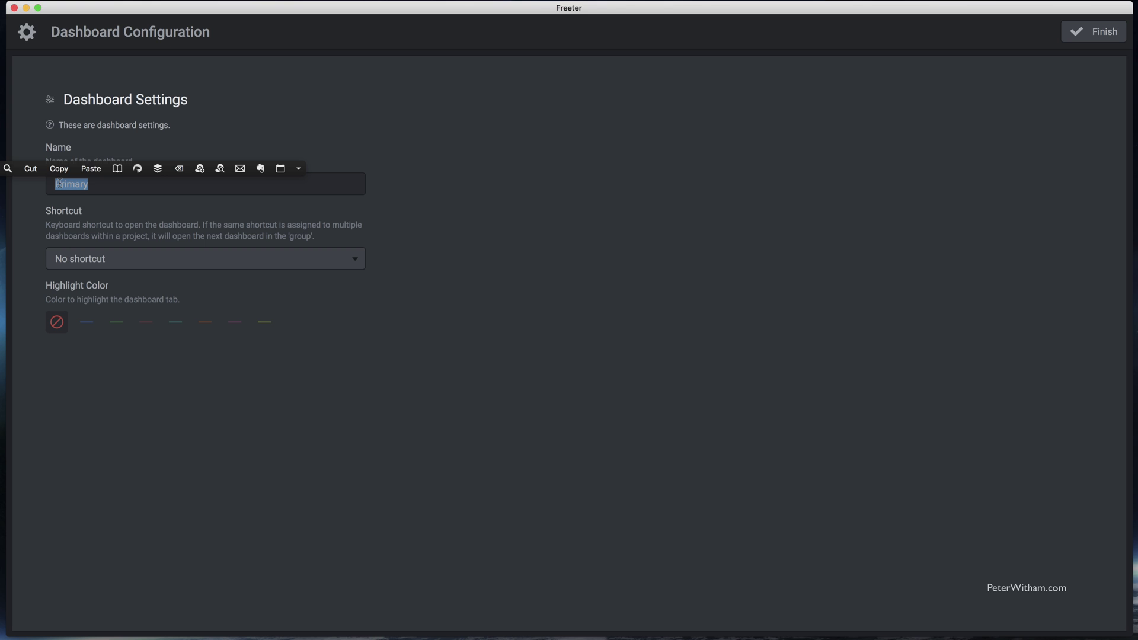
text(Master)
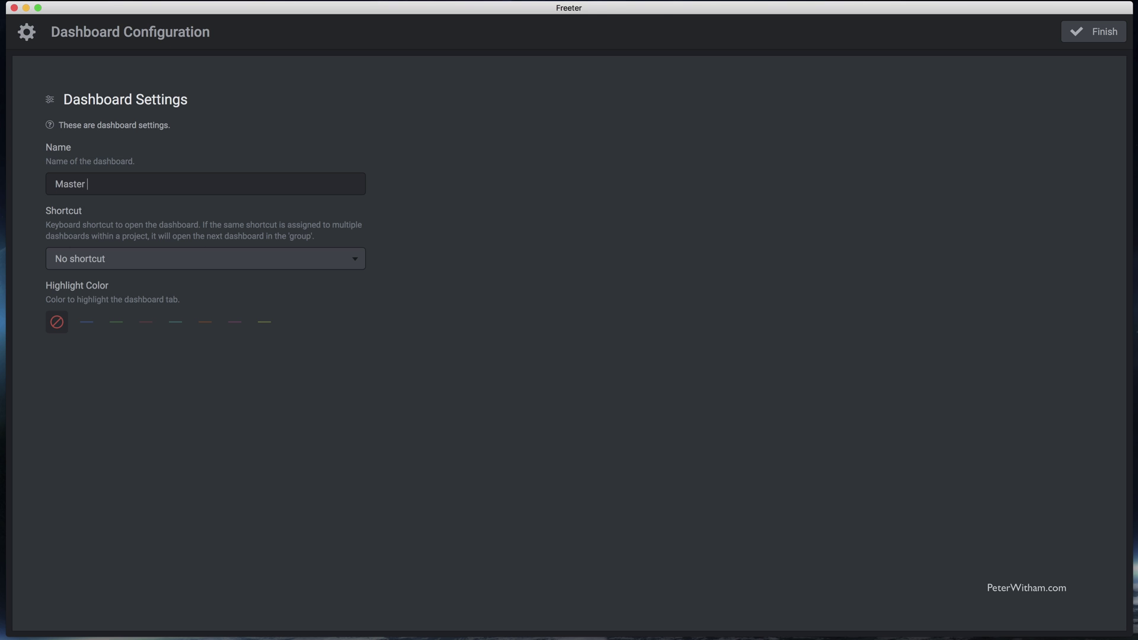
text( Display)
click(1095, 32)
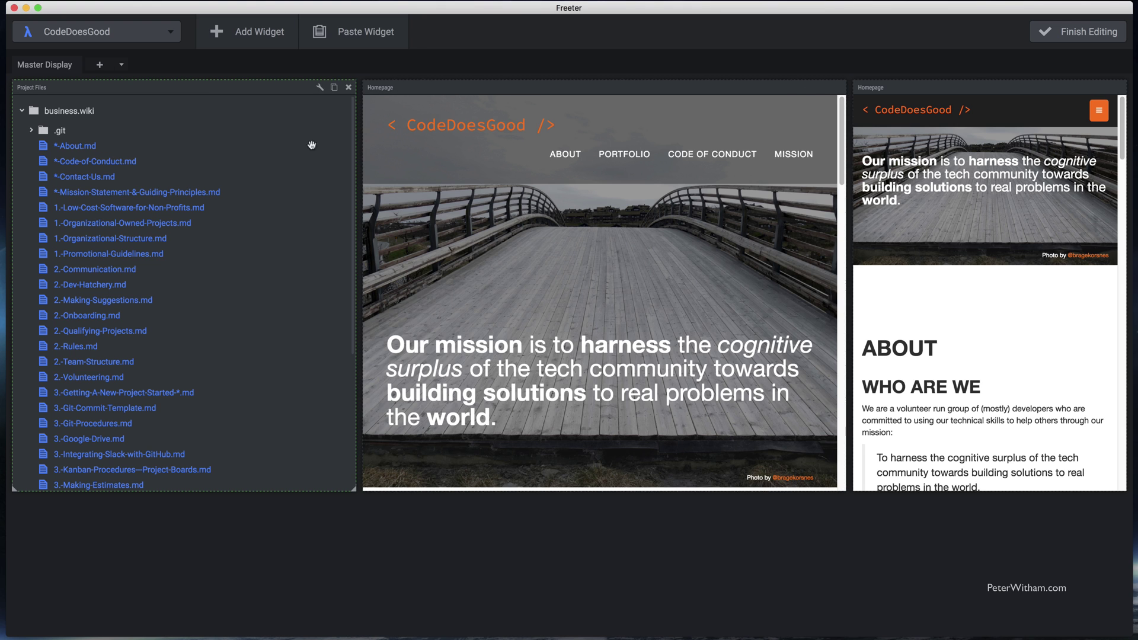
Add a second dashboard to the project and name it GitHub
click(100, 65)
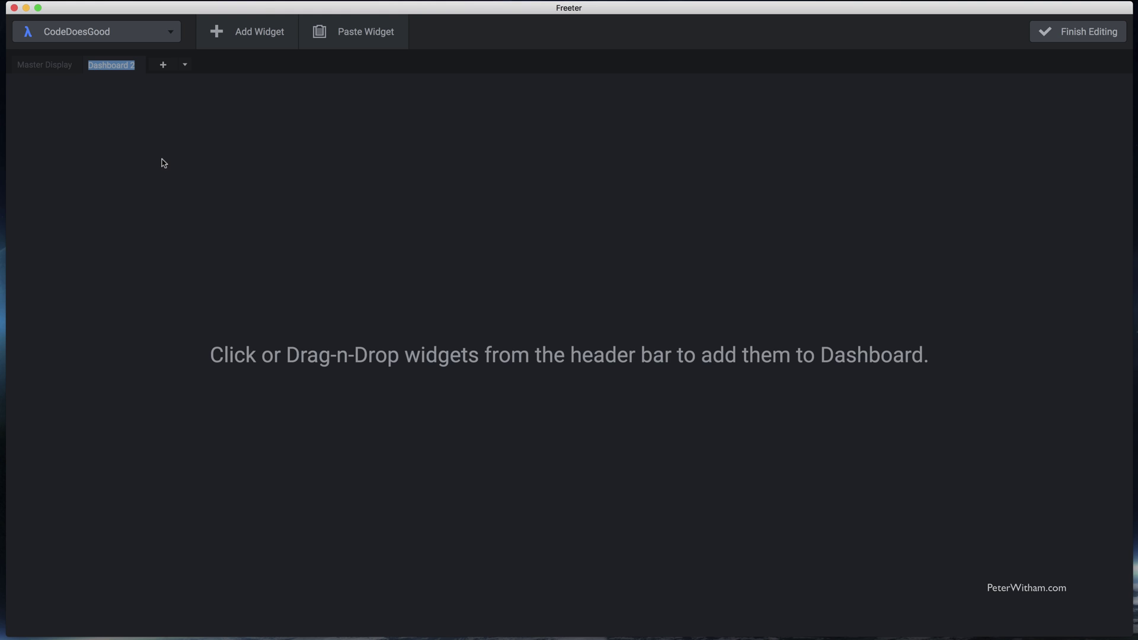
text(Gut)
key(BackSpace)
key(BackSpace)
text(itHub)
key(Return)
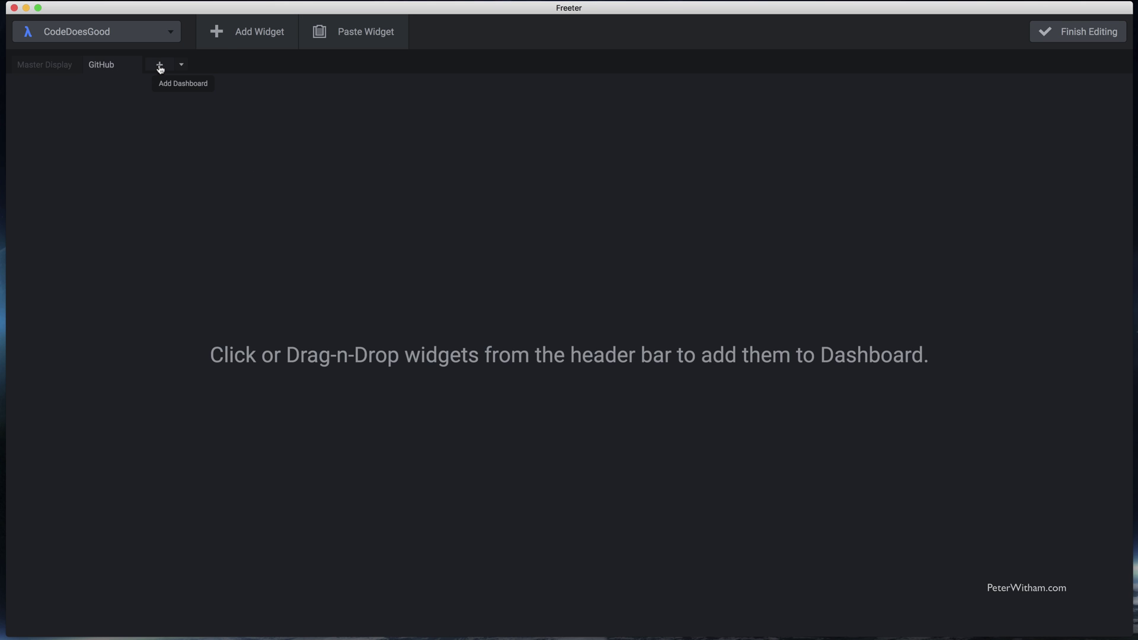
mouse_move(226, 42)
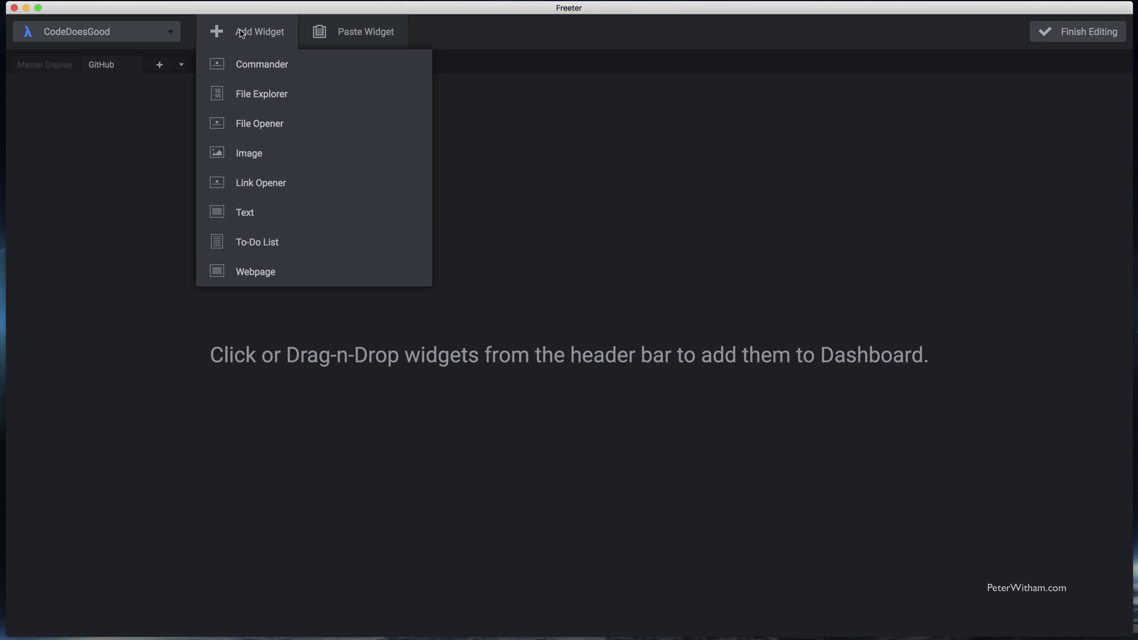
click(256, 272)
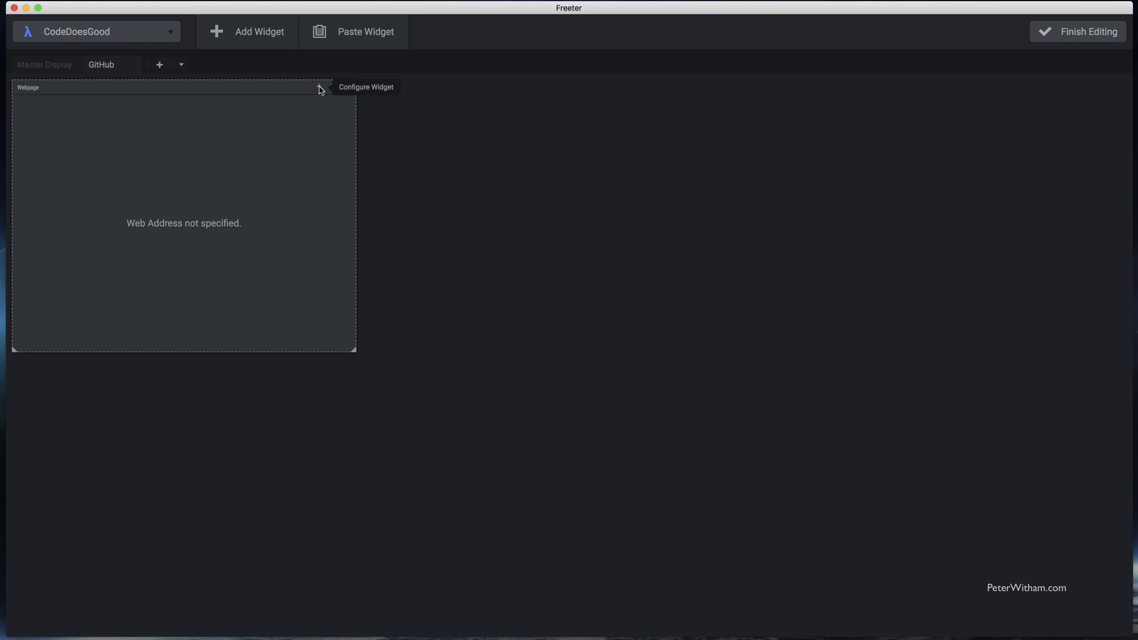
click(320, 88)
click(558, 195)
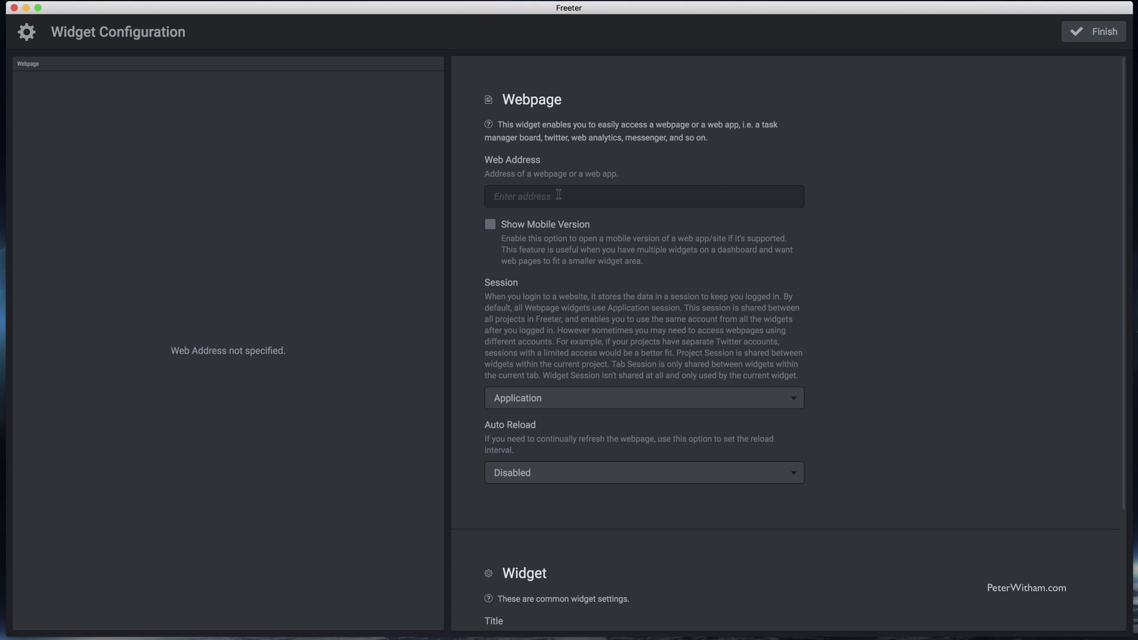
key(super+shift+v)
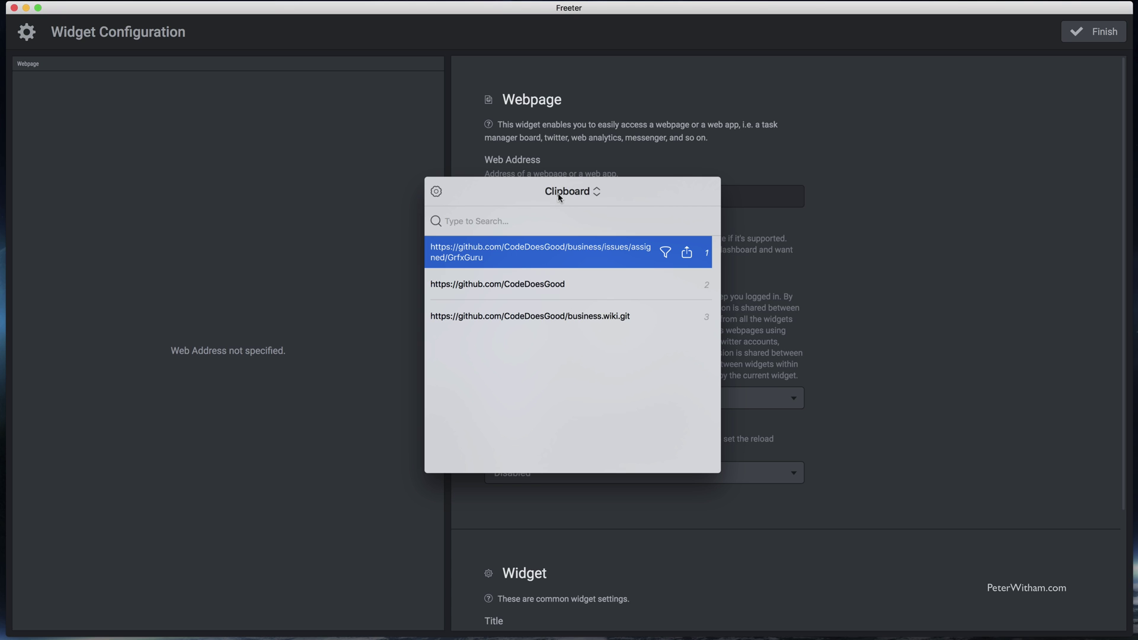
key(Down)
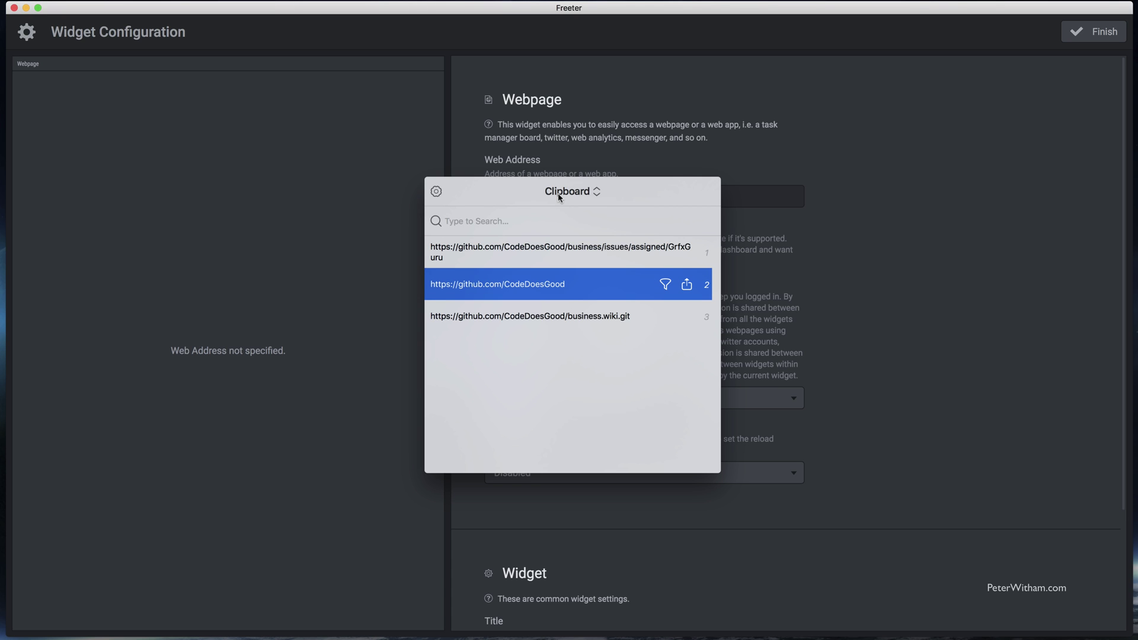
key(Return)
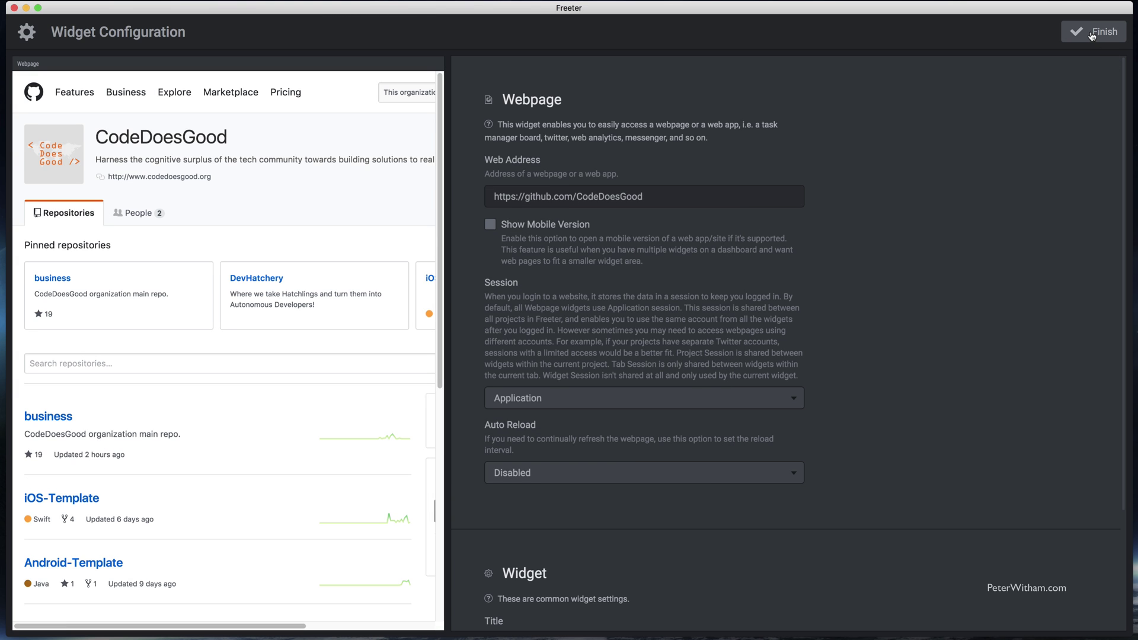
click(1093, 36)
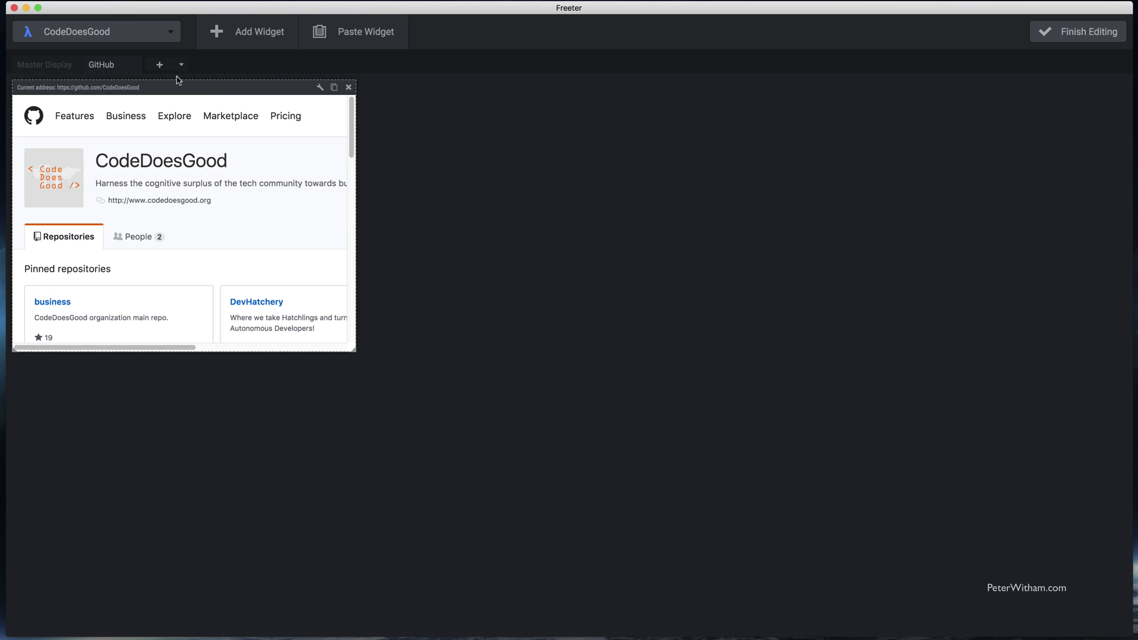
Add a second Webpage widget using the copied address of the business repository's assigned issues, and finish its configuration
click(255, 31)
click(284, 274)
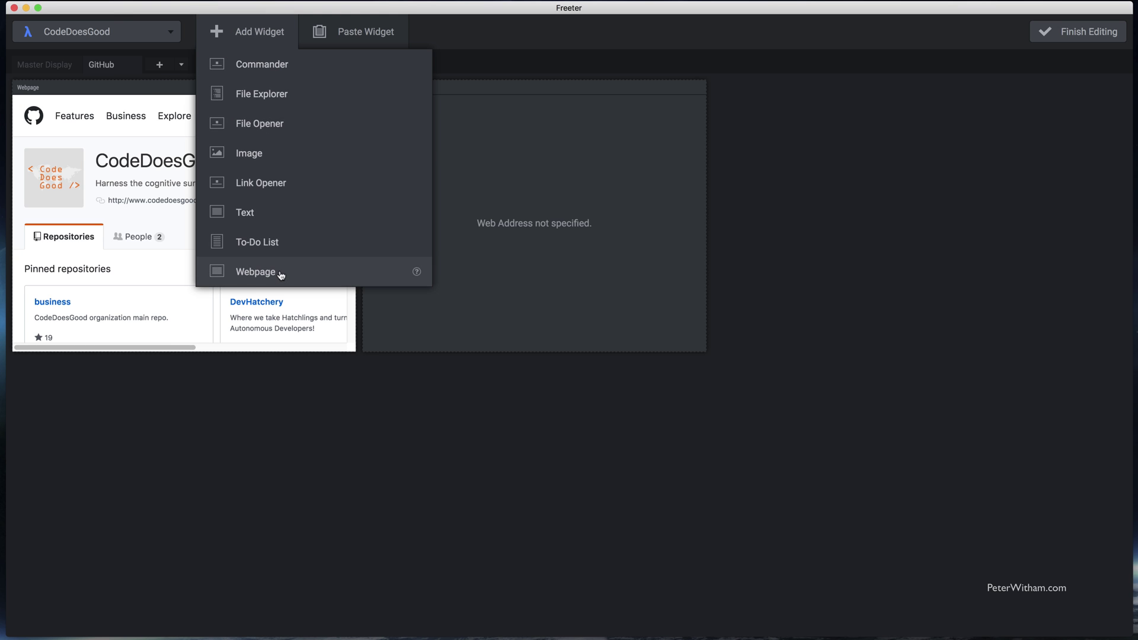
click(670, 89)
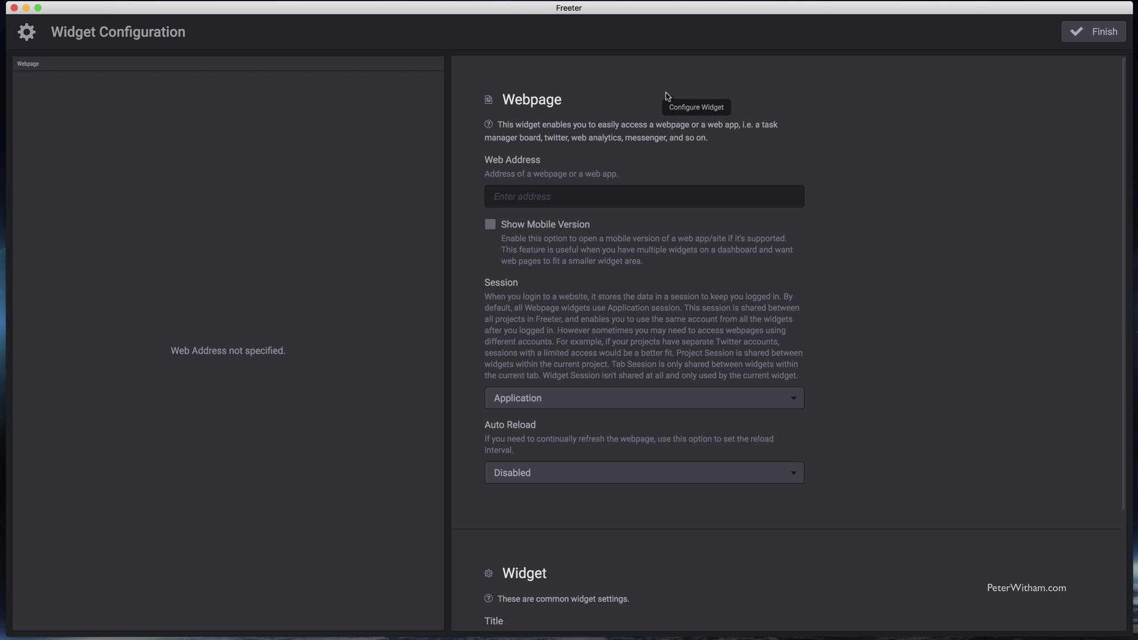
click(548, 191)
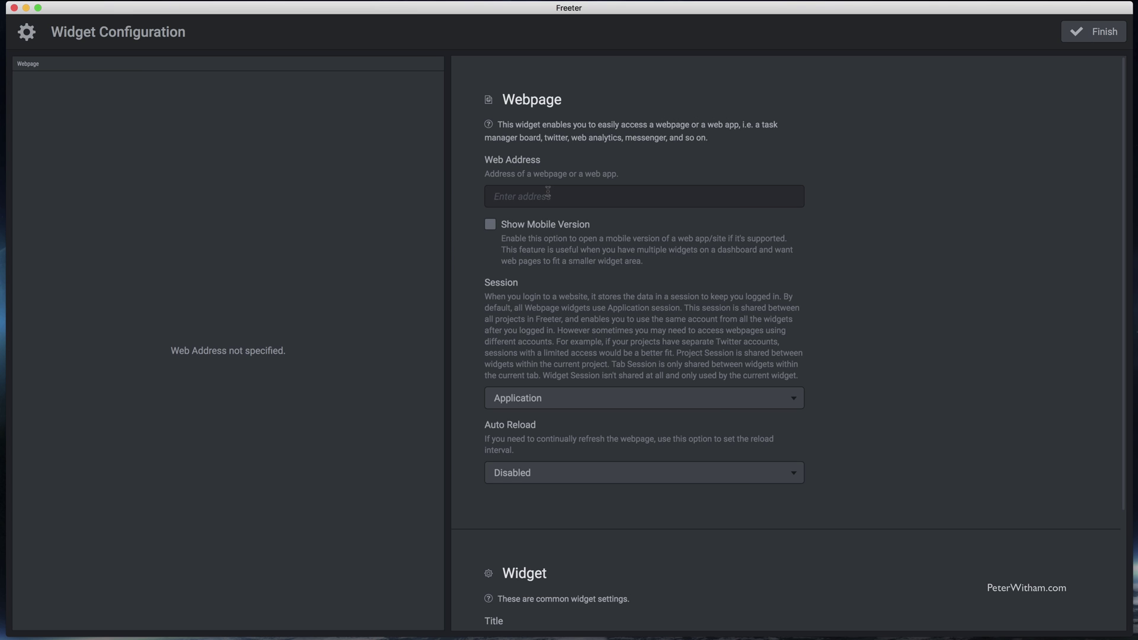
key(super+shift+v)
key(Down)
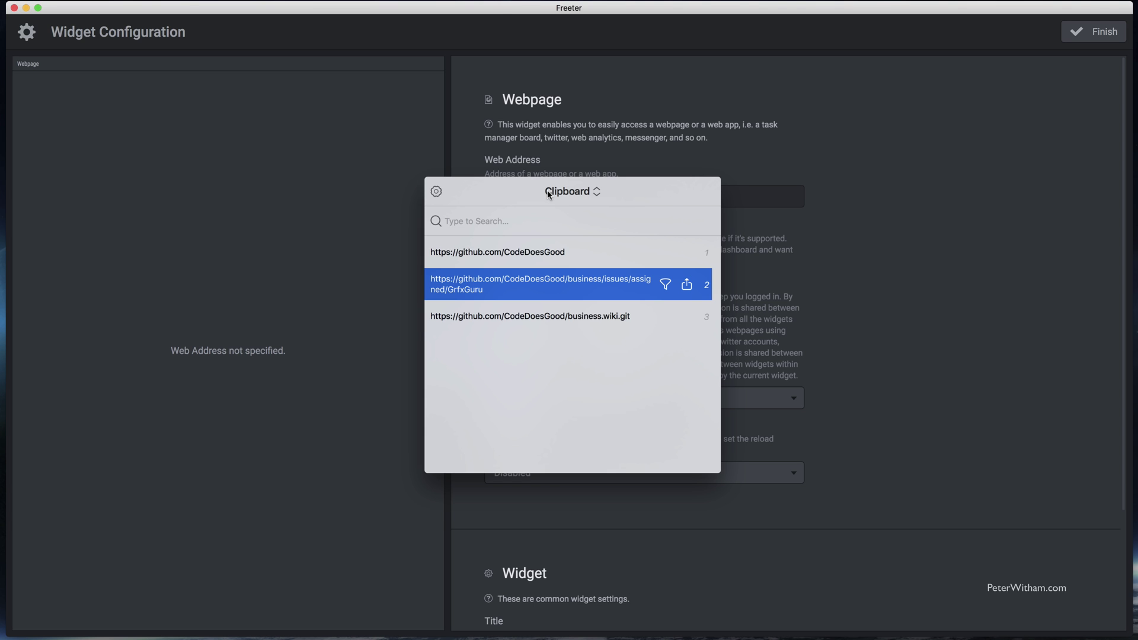
key(Down)
key(Up)
key(Return)
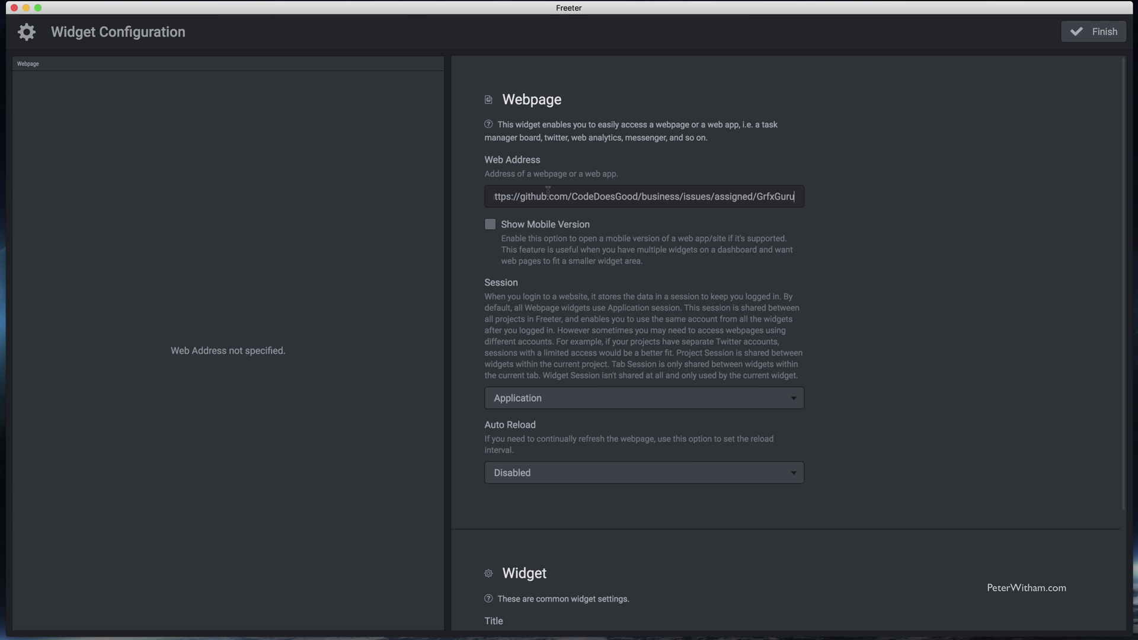
click(1090, 34)
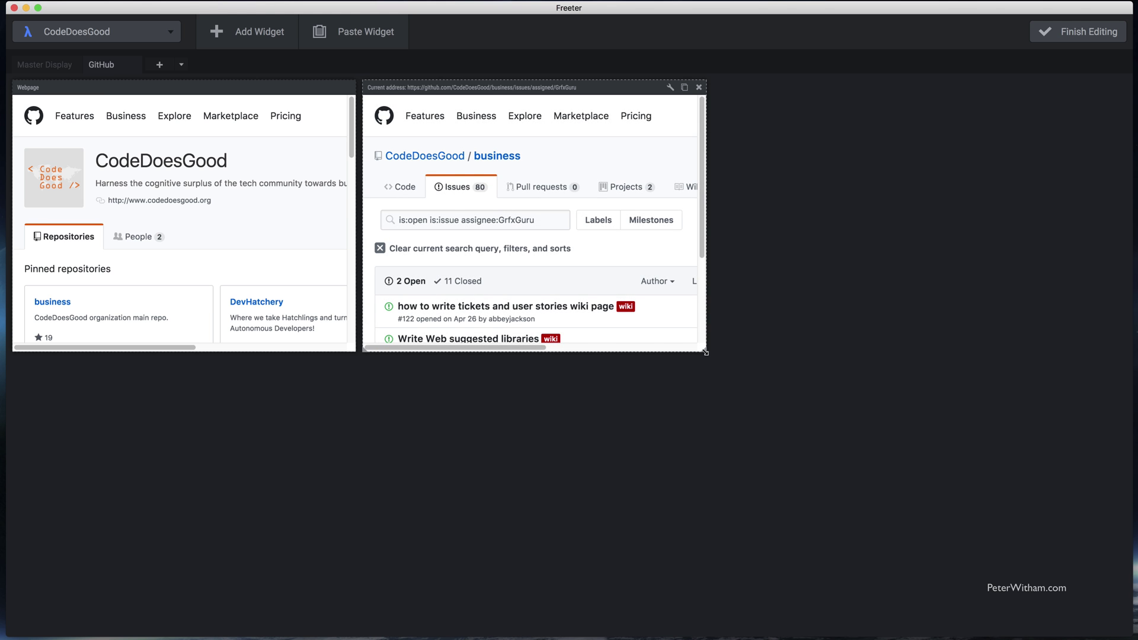
Enlarge the assigned issues widget in width and height, and stretch the organization page widget down to the same height
drag(706, 353, 777, 491)
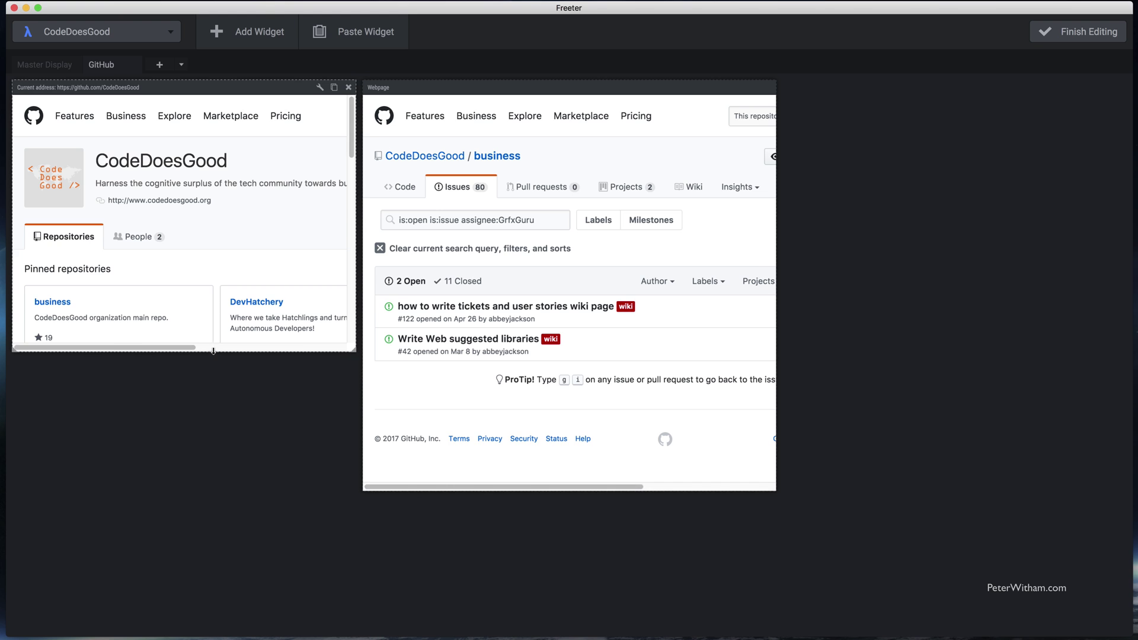
drag(355, 350, 356, 492)
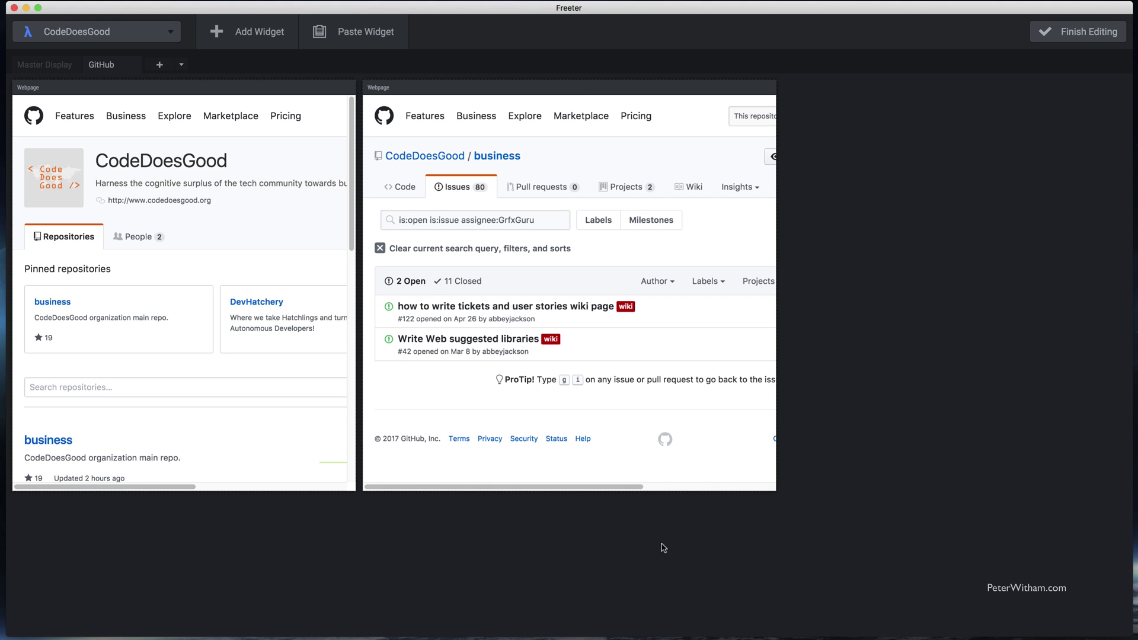
Add a To-Do List widget beside the issues widget and widen it to fill the remaining dashboard width
click(249, 35)
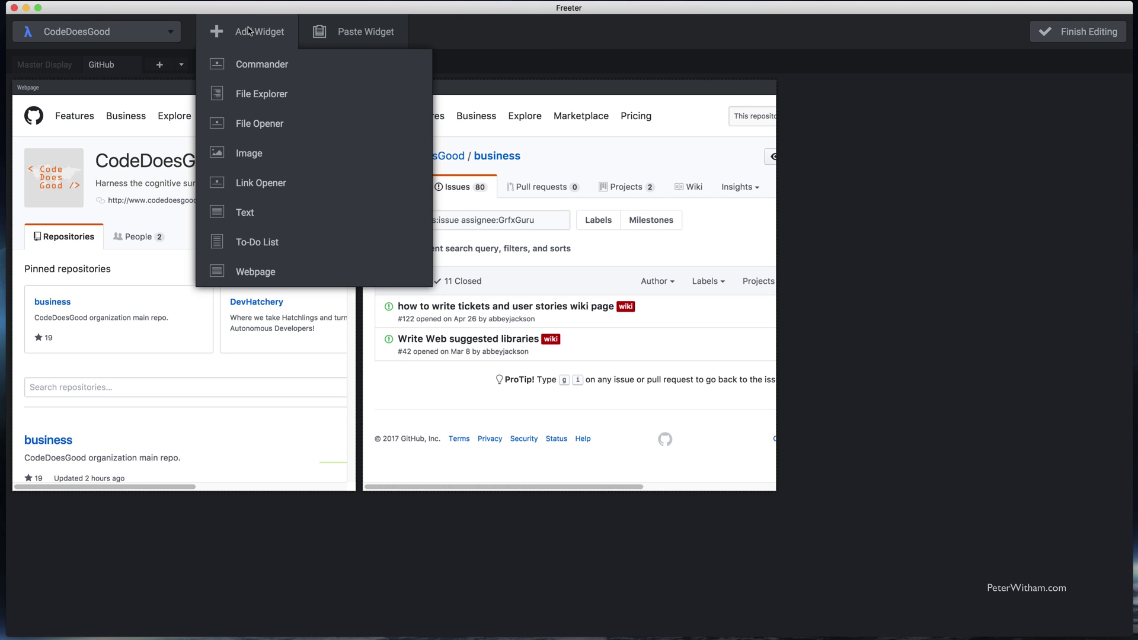
click(309, 243)
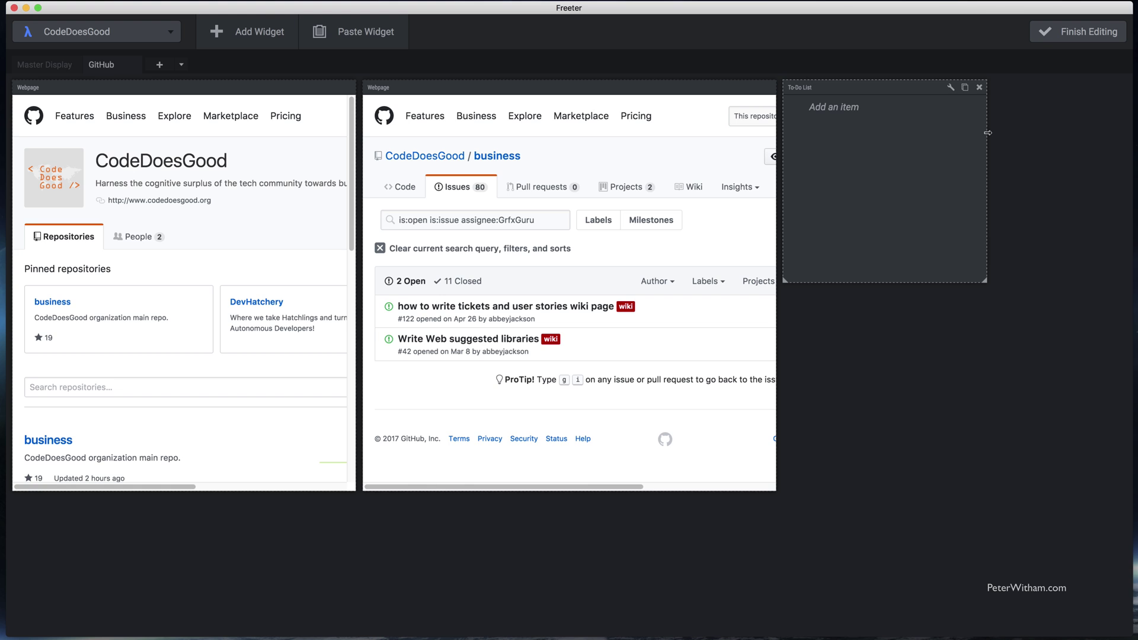
drag(987, 133, 1126, 134)
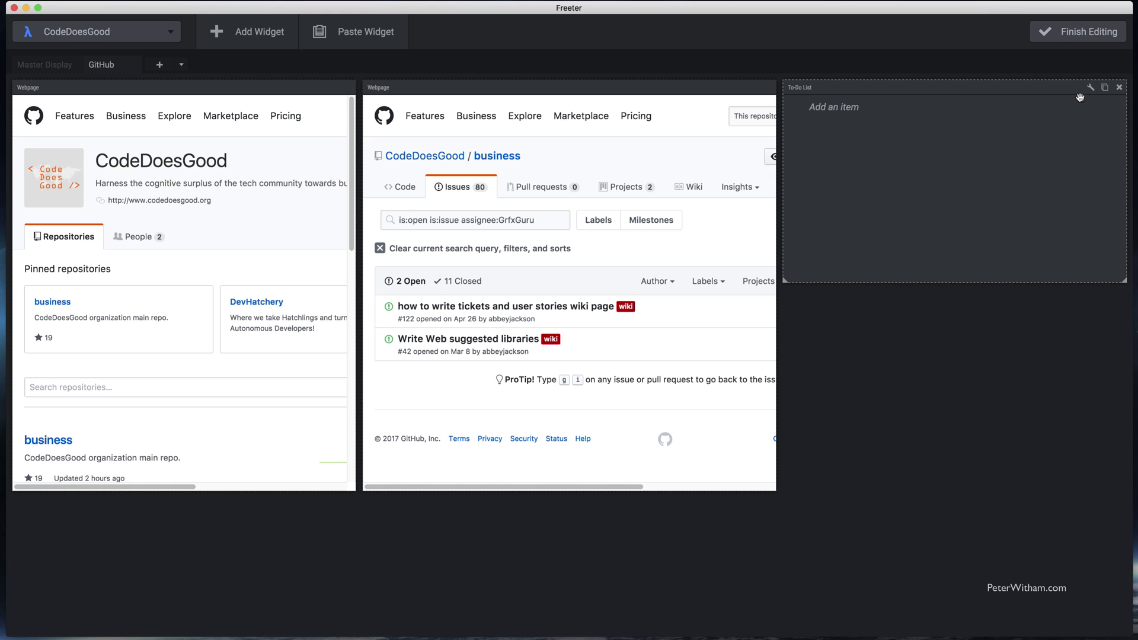
Set the To-Do List widget's highlight color to red and finish its configuration
click(1092, 89)
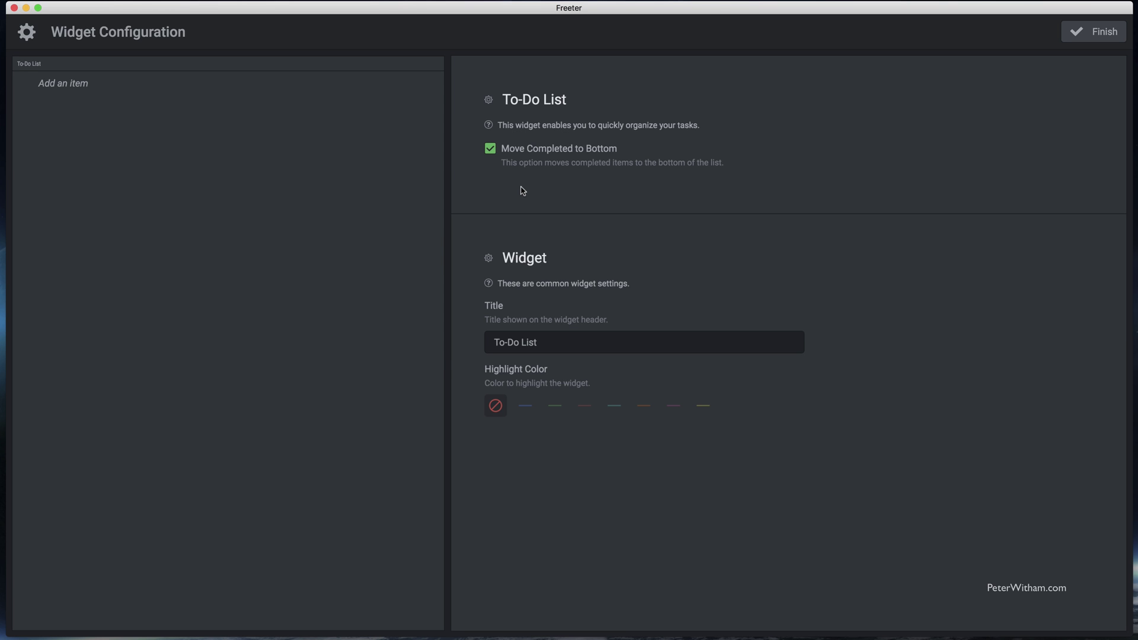
click(585, 409)
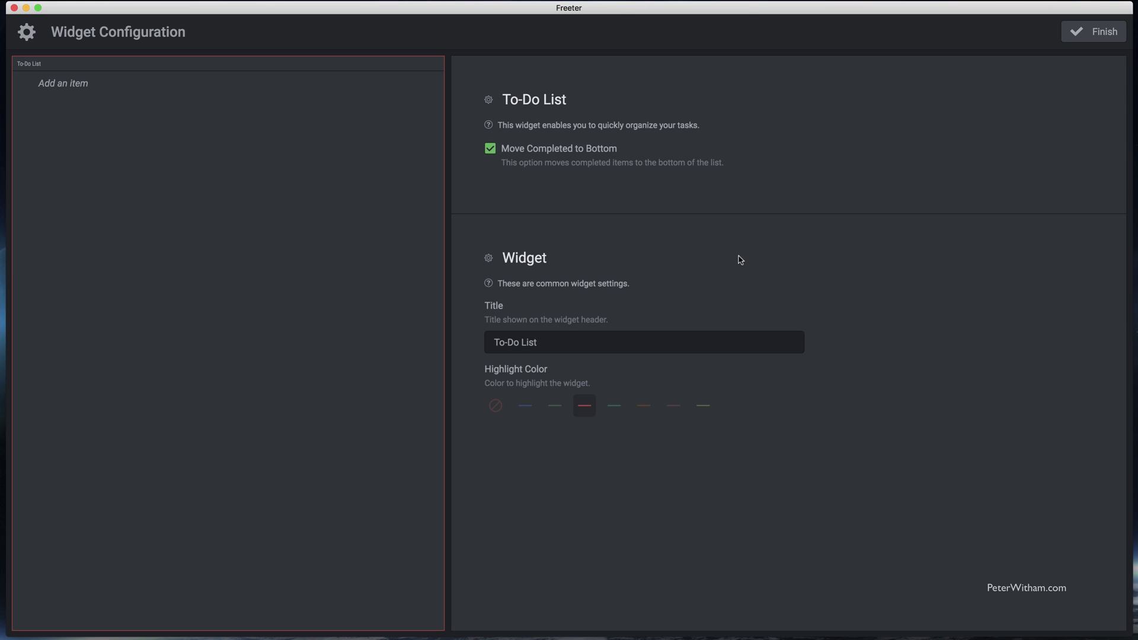
click(1092, 38)
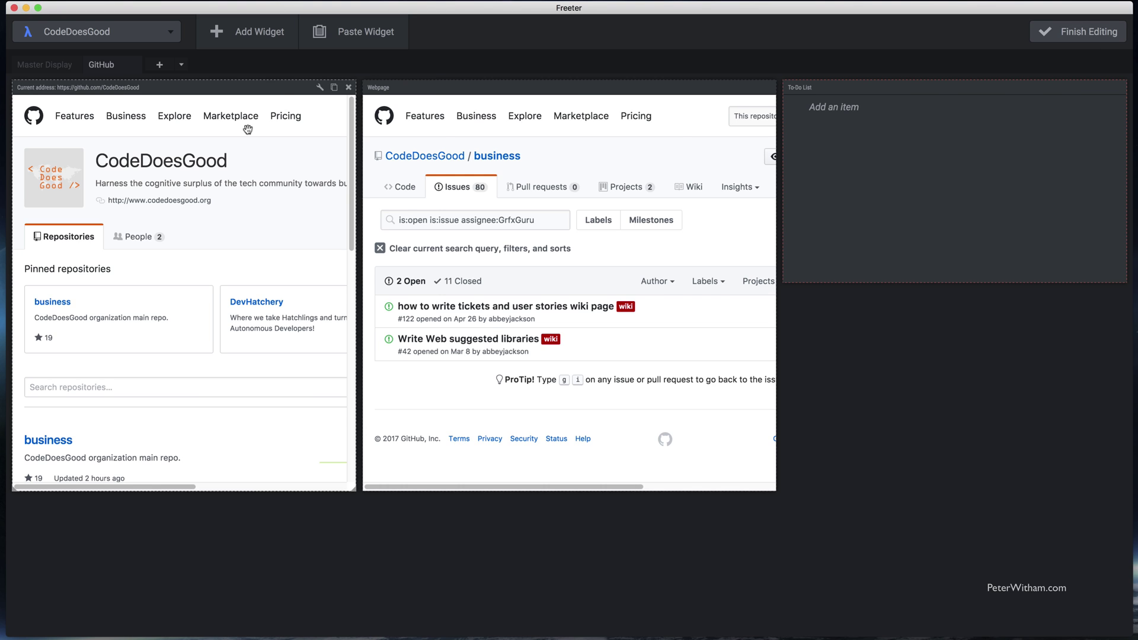
Add a Text widget below the To-Do List and widen it to match the list's width
click(271, 34)
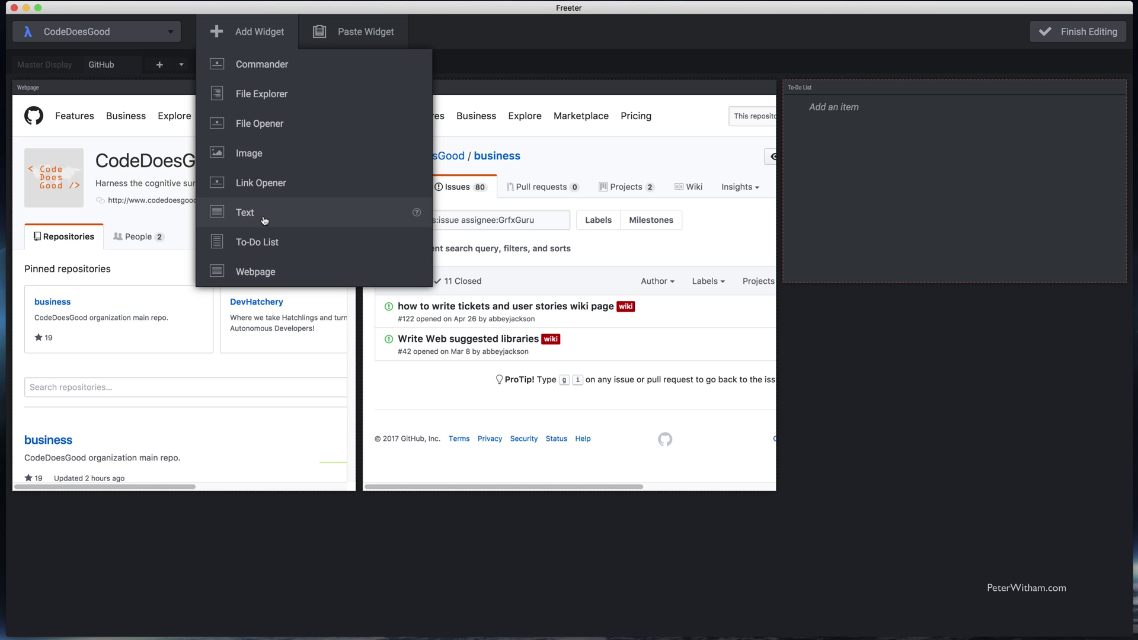
click(238, 215)
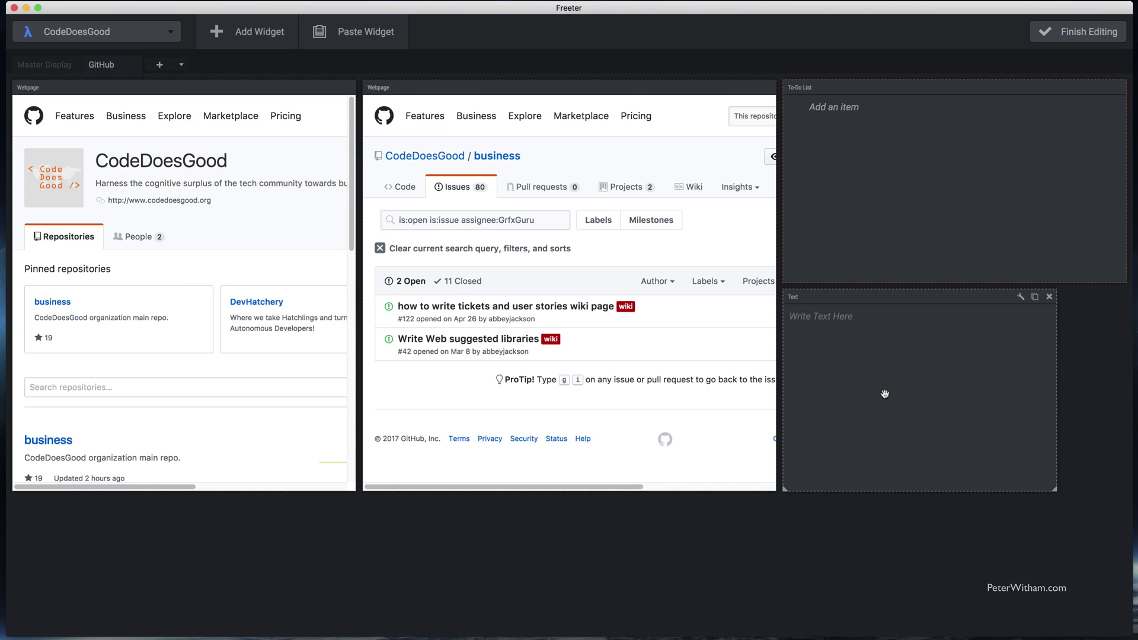
drag(1058, 392, 1123, 385)
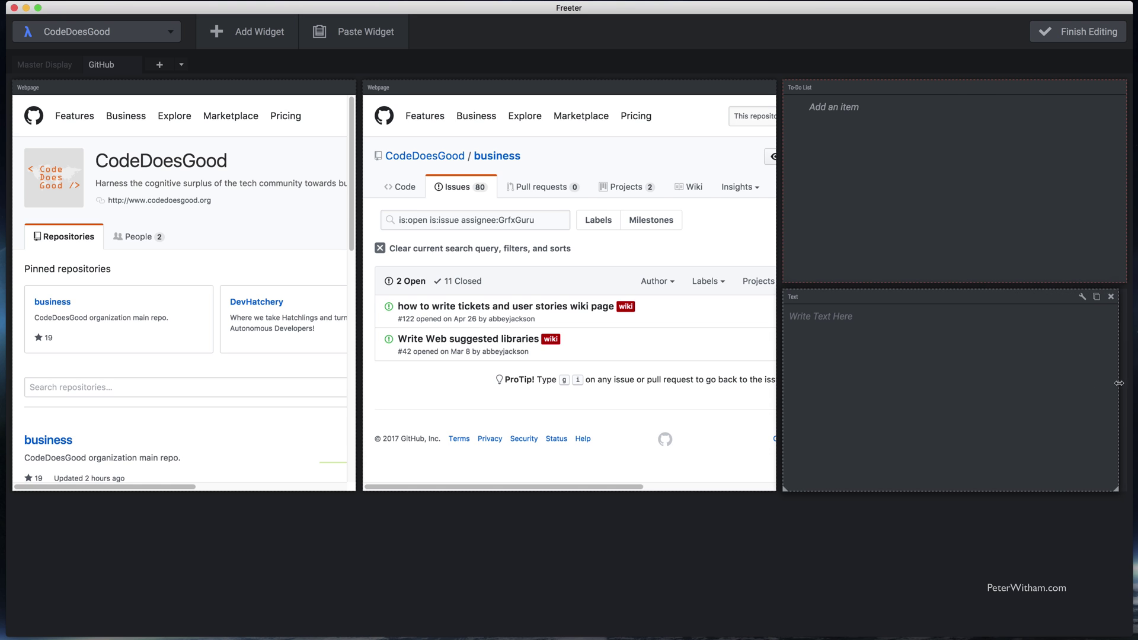
Set the Text widget's highlight color to yellow, and finish both its configuration and the layout editing
click(1088, 296)
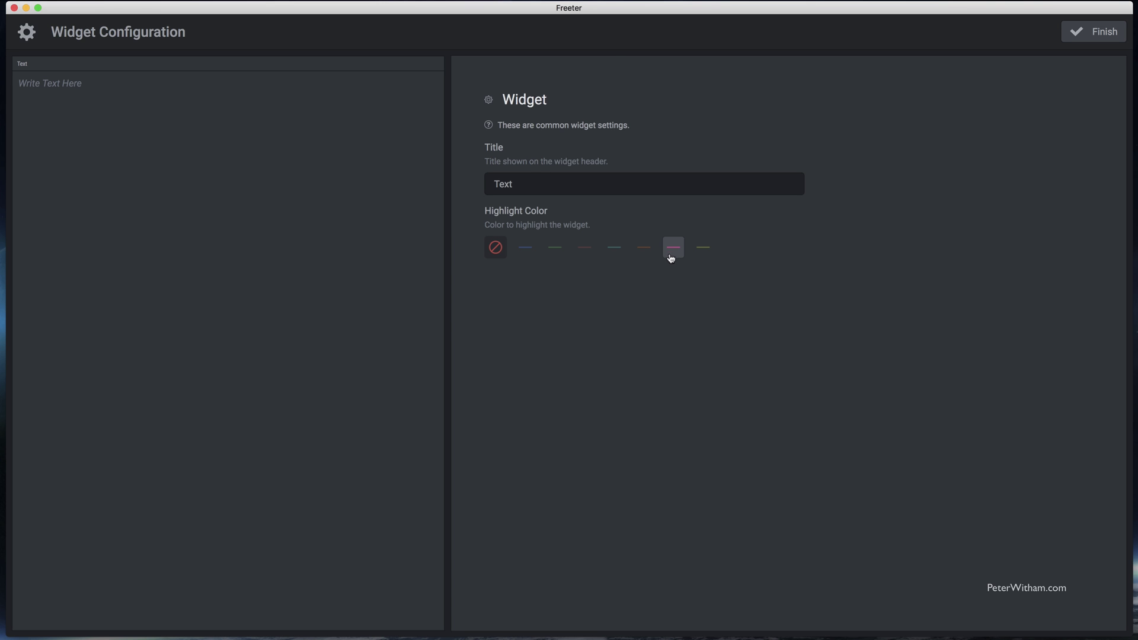
click(713, 253)
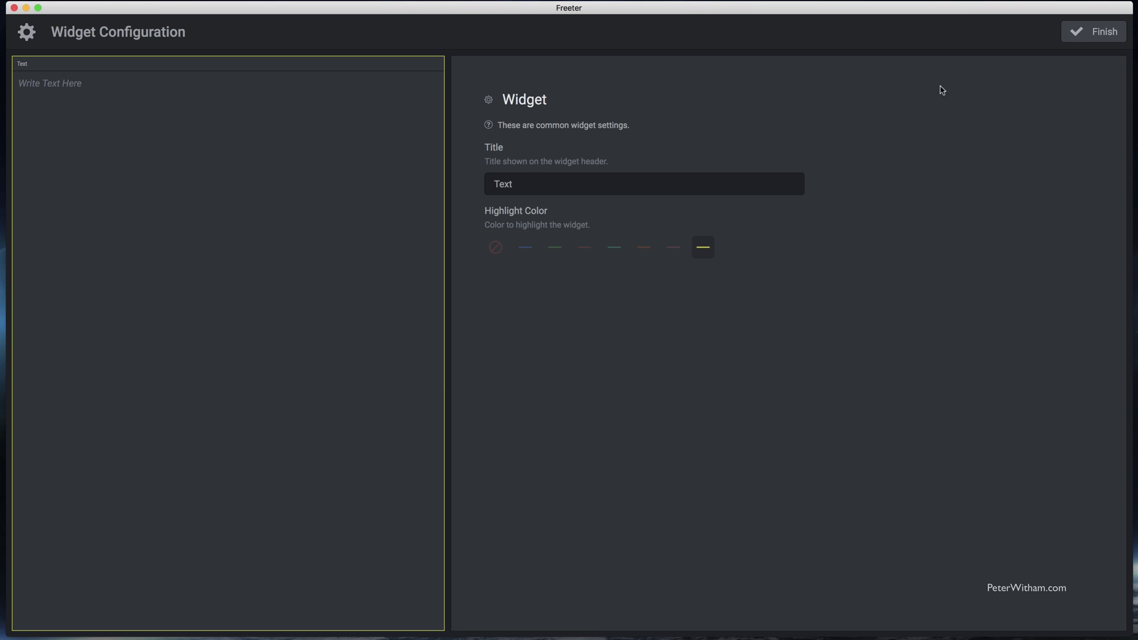
click(1080, 35)
click(1079, 36)
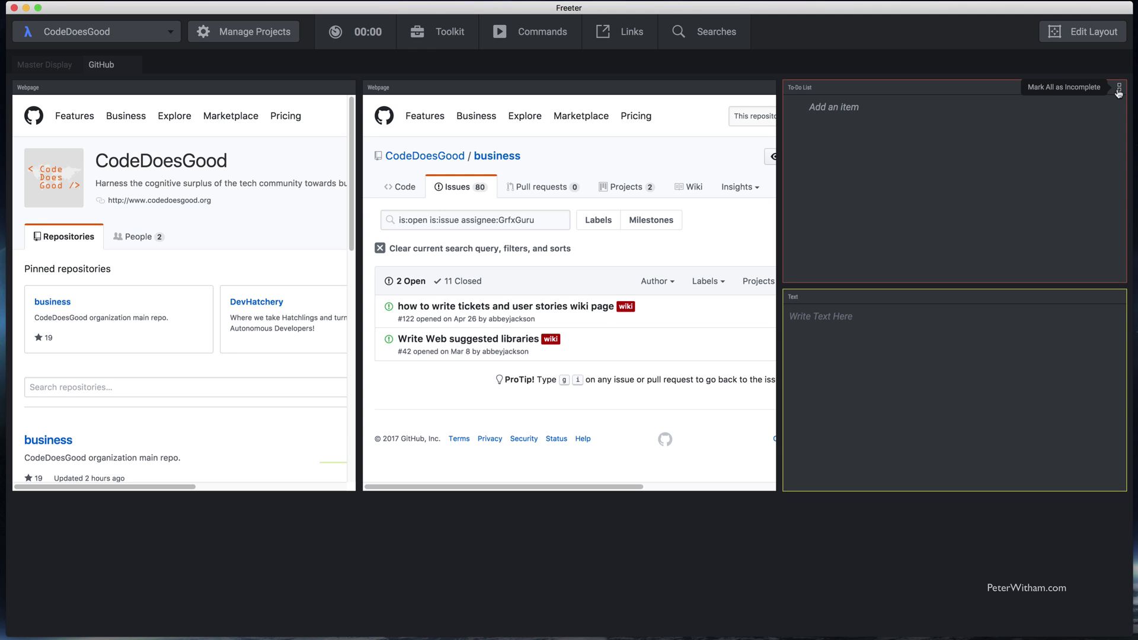
Add the items "Work on your tasks." and "Update tickets." to the To-Do List
click(824, 108)
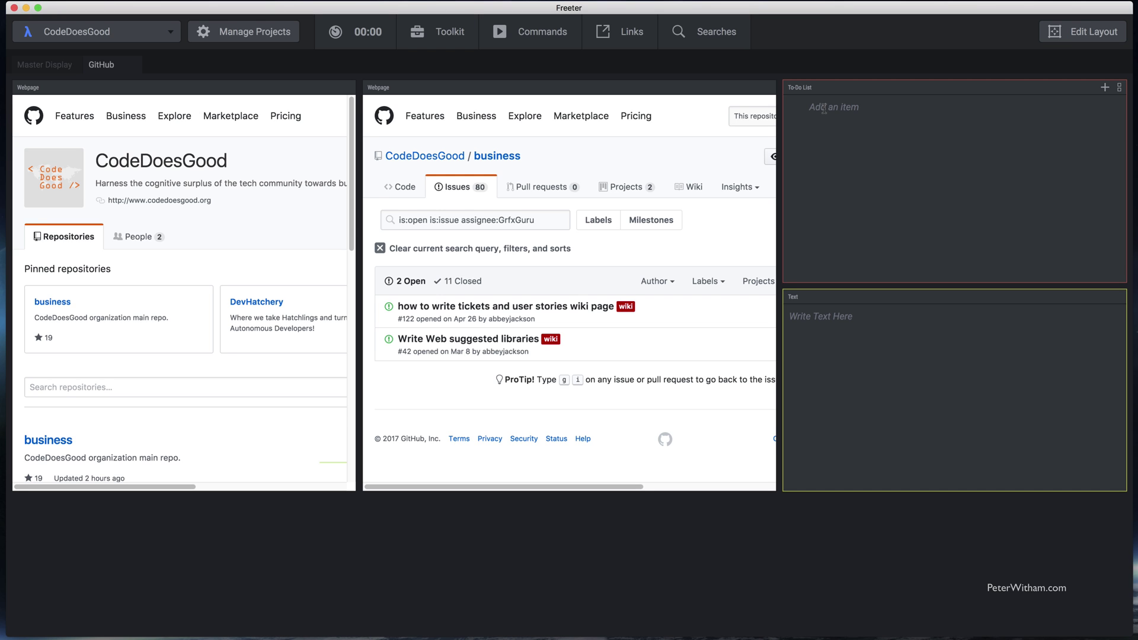
text(Work on your tasks.)
key(Return)
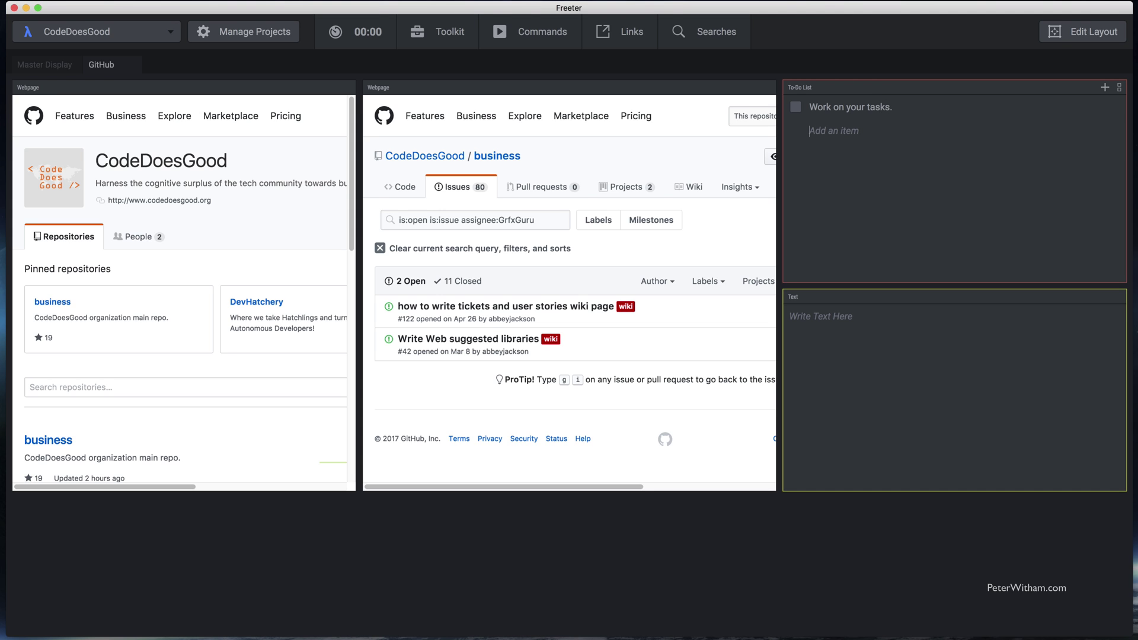
text(Update tickets.)
Write "Hello this is a text field." in the Text widget, followed after a blank line by "Transfer these notes."
click(872, 361)
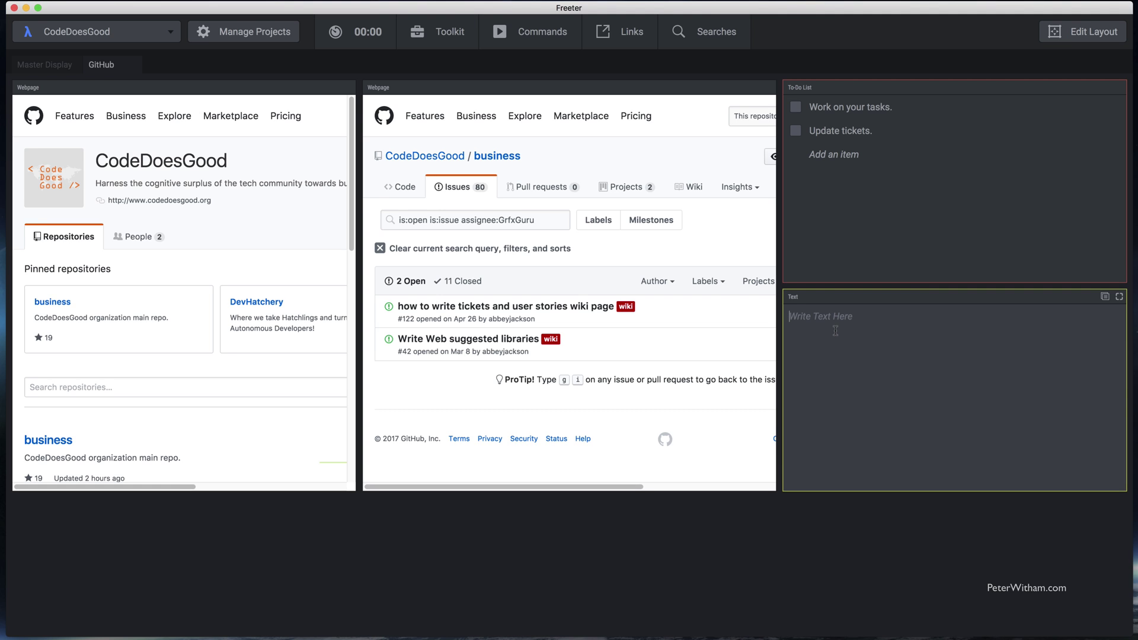
text(Hello this is a text field.)
key(Return)
key(Return)
text(Transfer)
key(BackSpace)
key(BackSpace)
key(BackSpace)
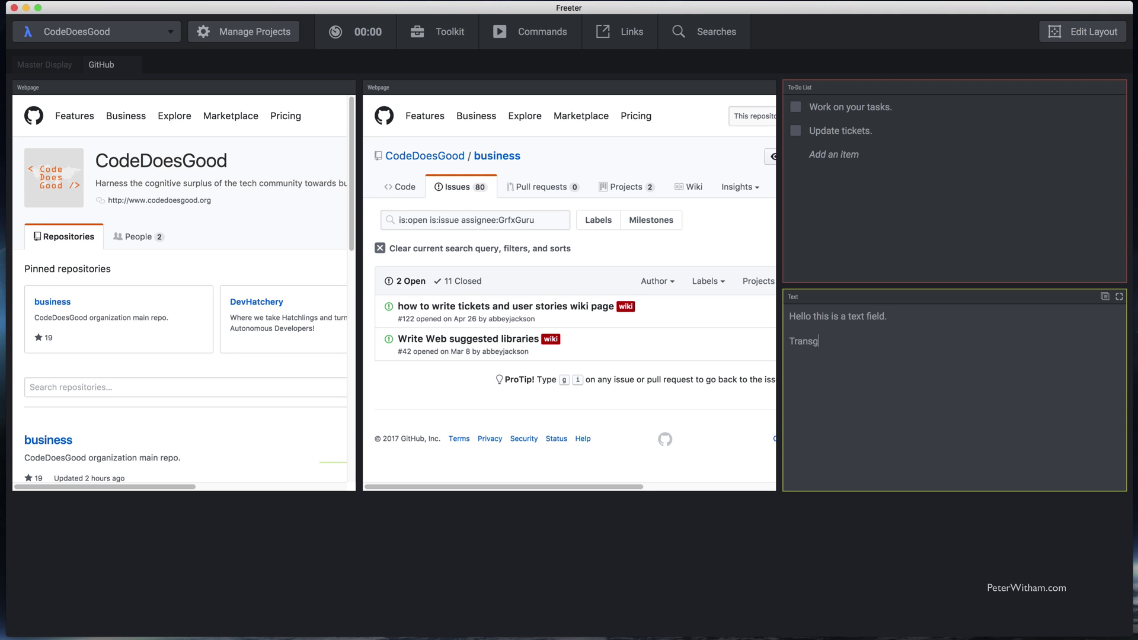
text(fer these notes.)
click(710, 532)
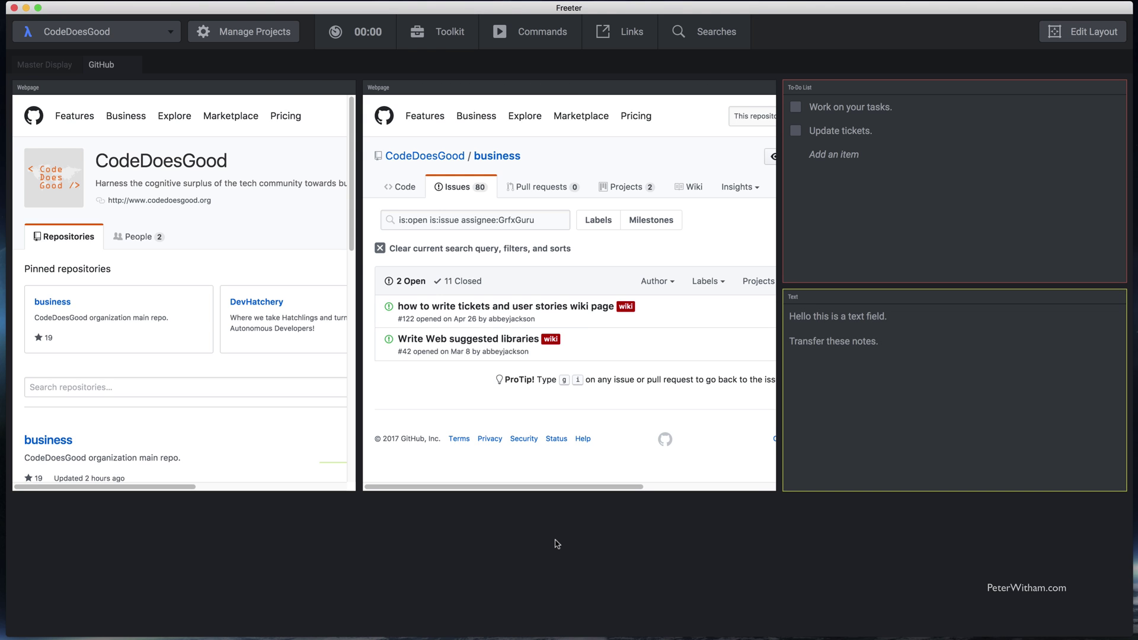
mouse_move(285, 157)
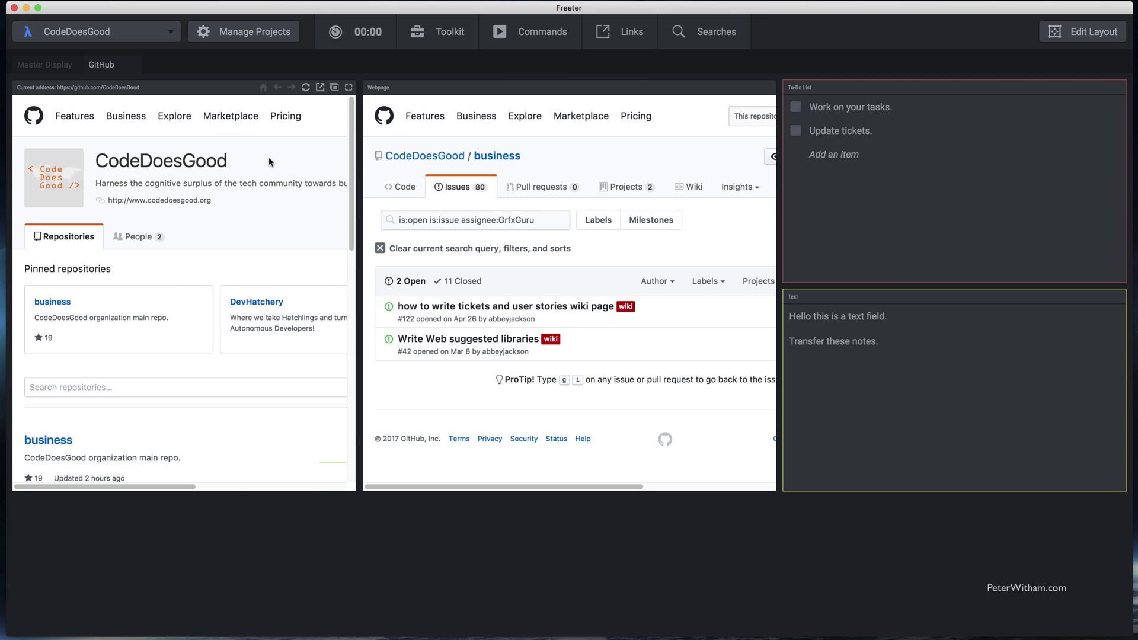
scroll(271, 163, right, 5)
scroll(271, 163, left, 5)
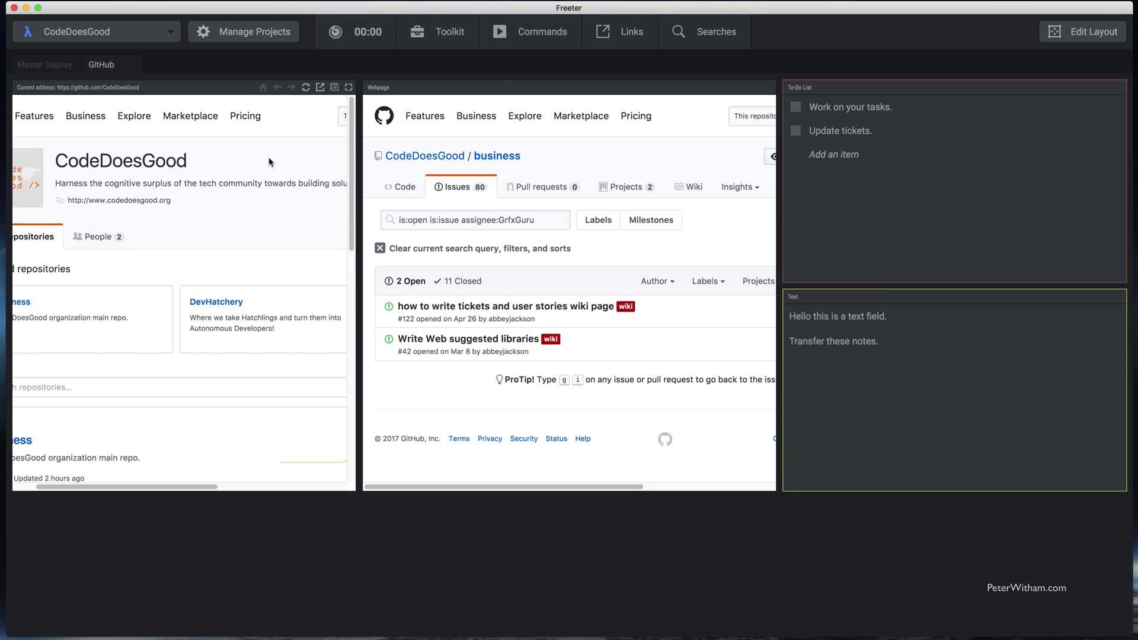
click(335, 89)
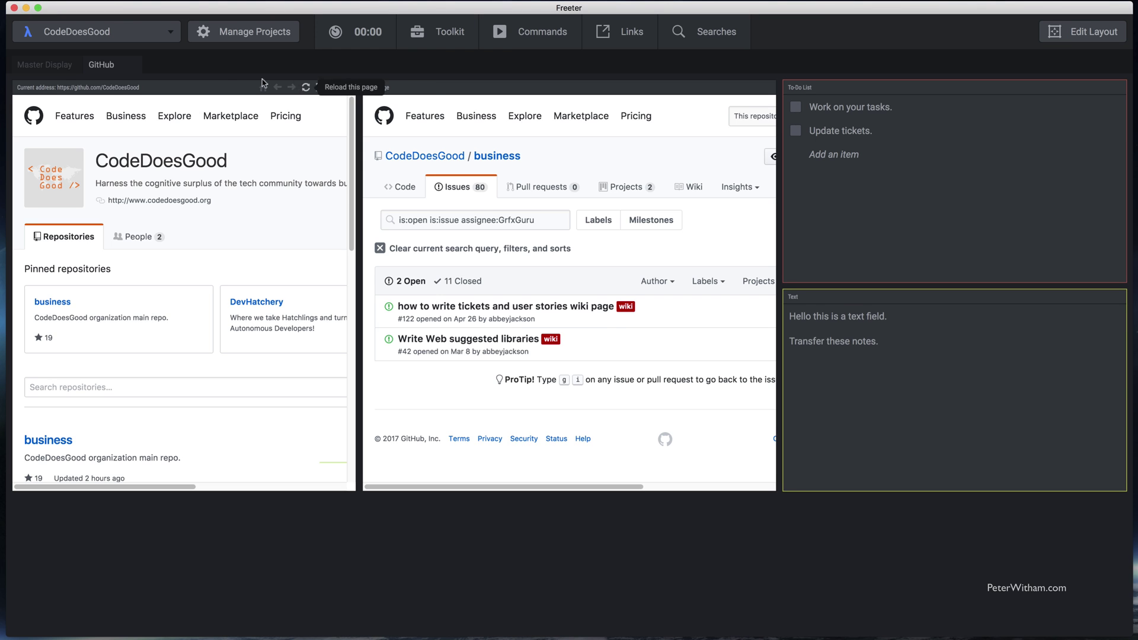
Return to layout editing and copy the GitHub dashboard
click(1078, 37)
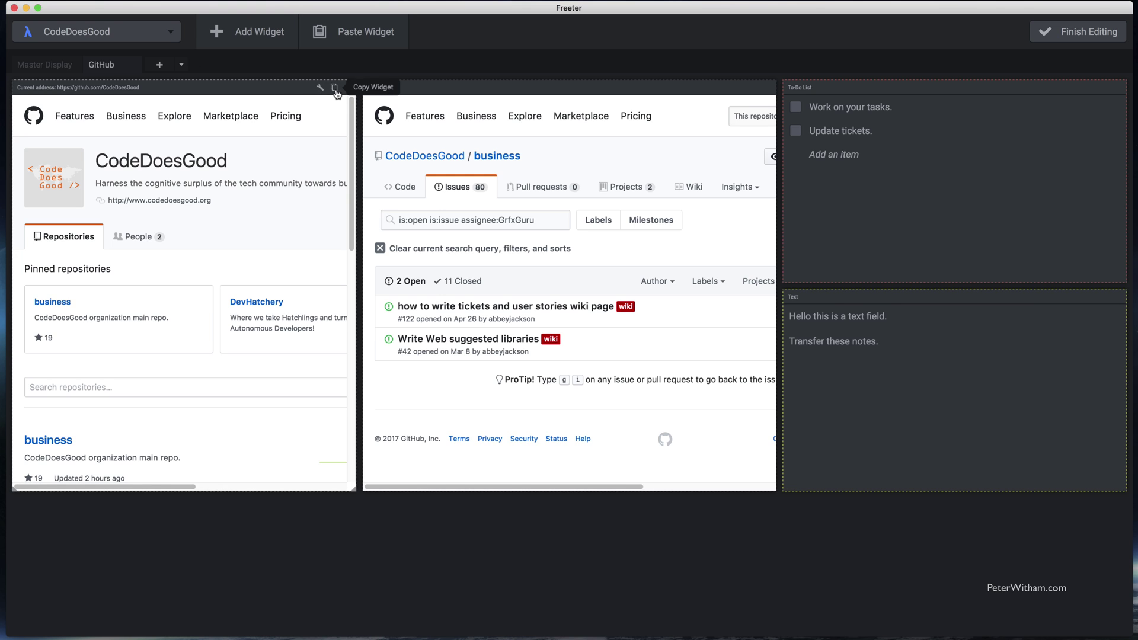
click(182, 67)
mouse_move(223, 95)
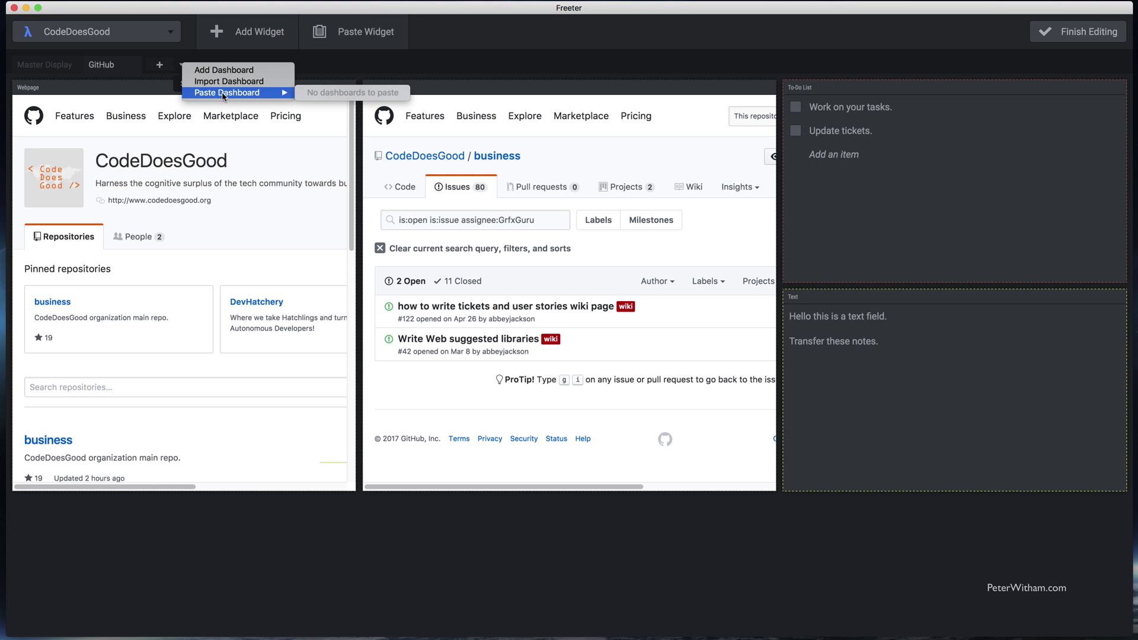
click(319, 66)
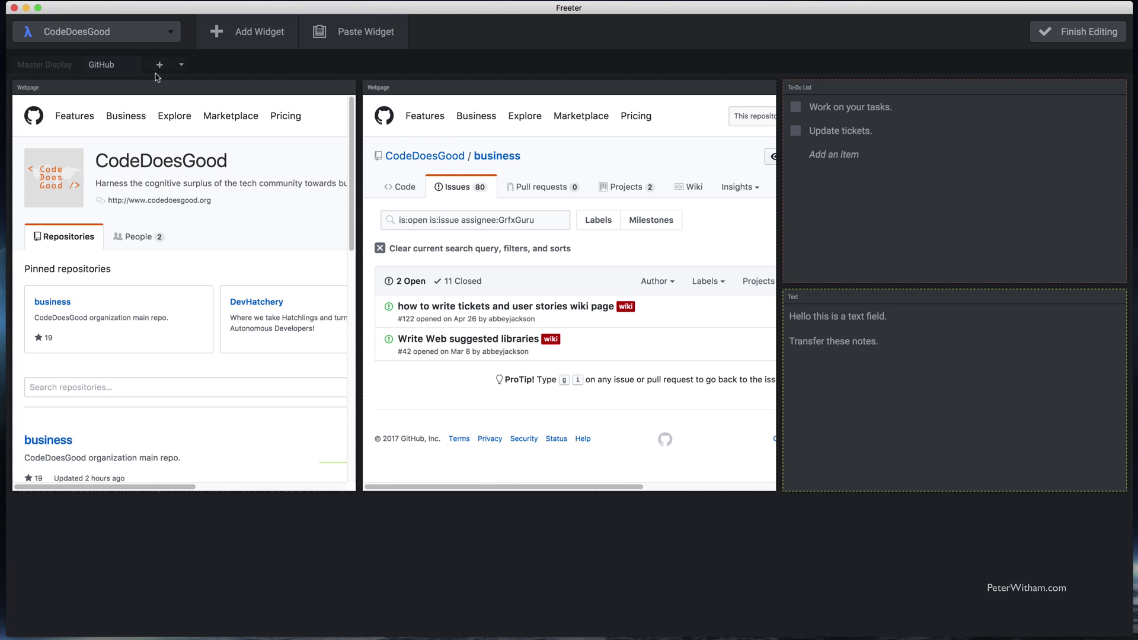
mouse_move(125, 68)
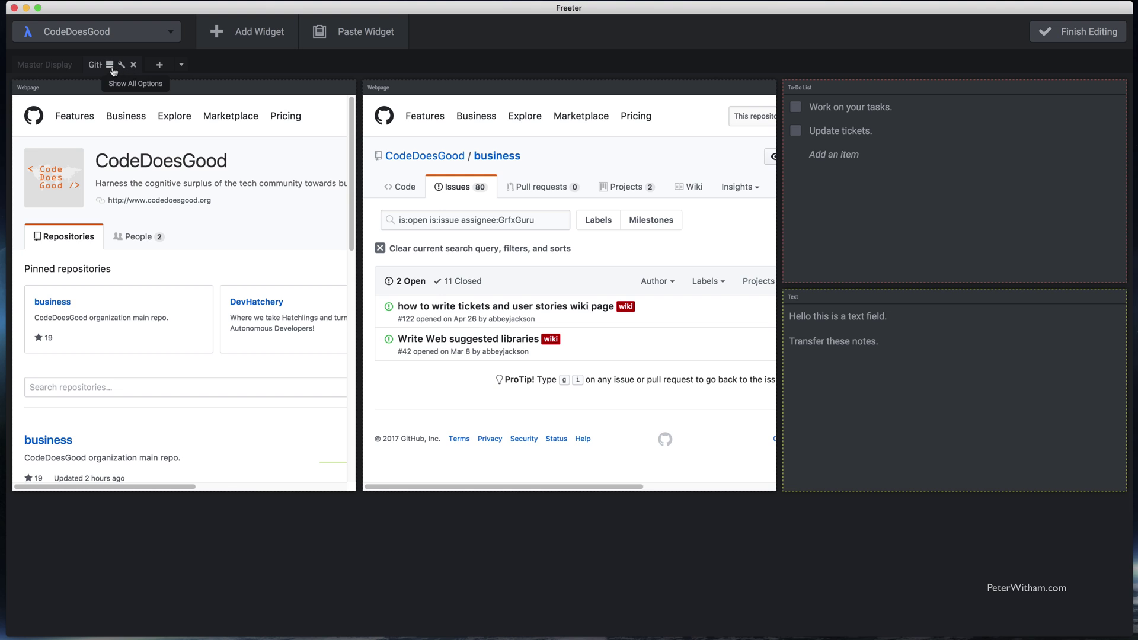
click(111, 67)
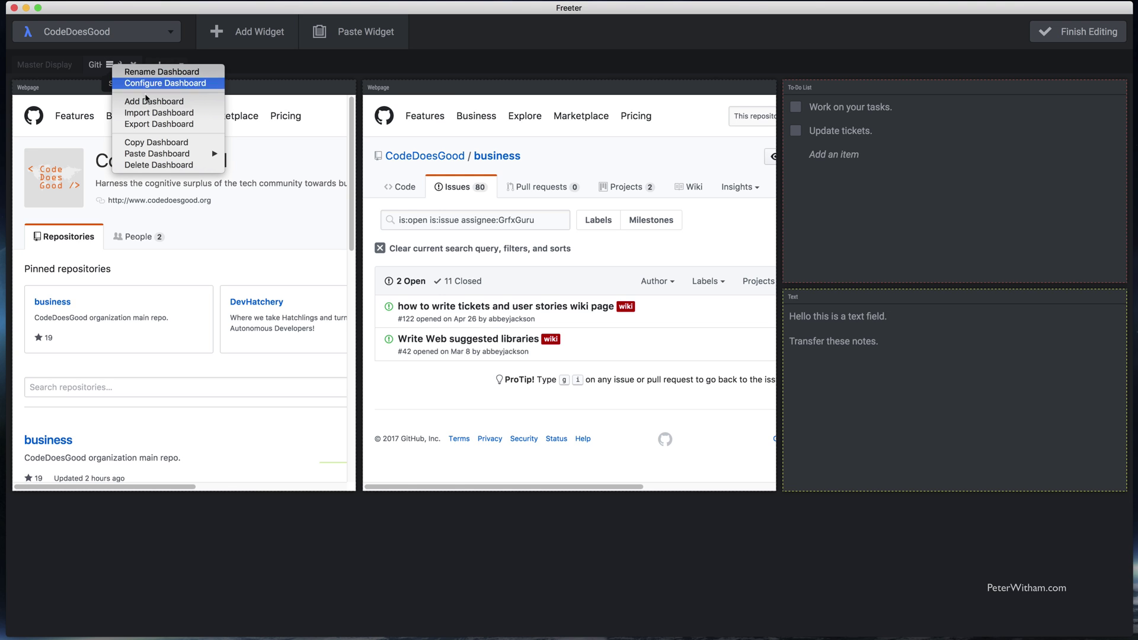
click(159, 146)
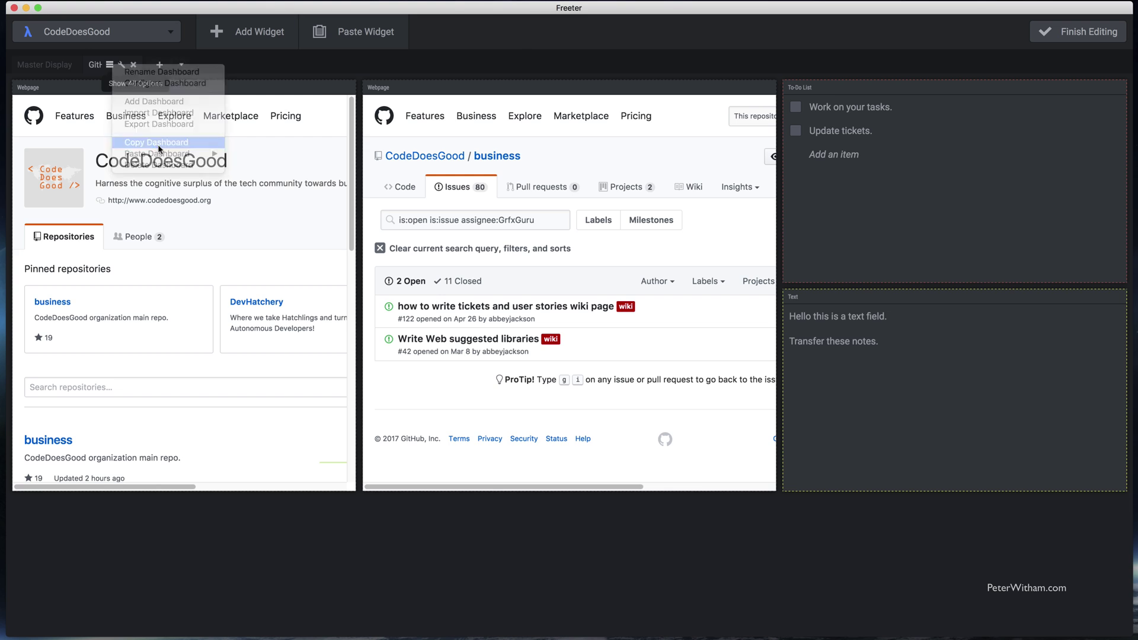
Add a blank dashboard, paste the copied GitHub (CodeDoesGood) dashboard beside it, and open the pasted copy
click(160, 65)
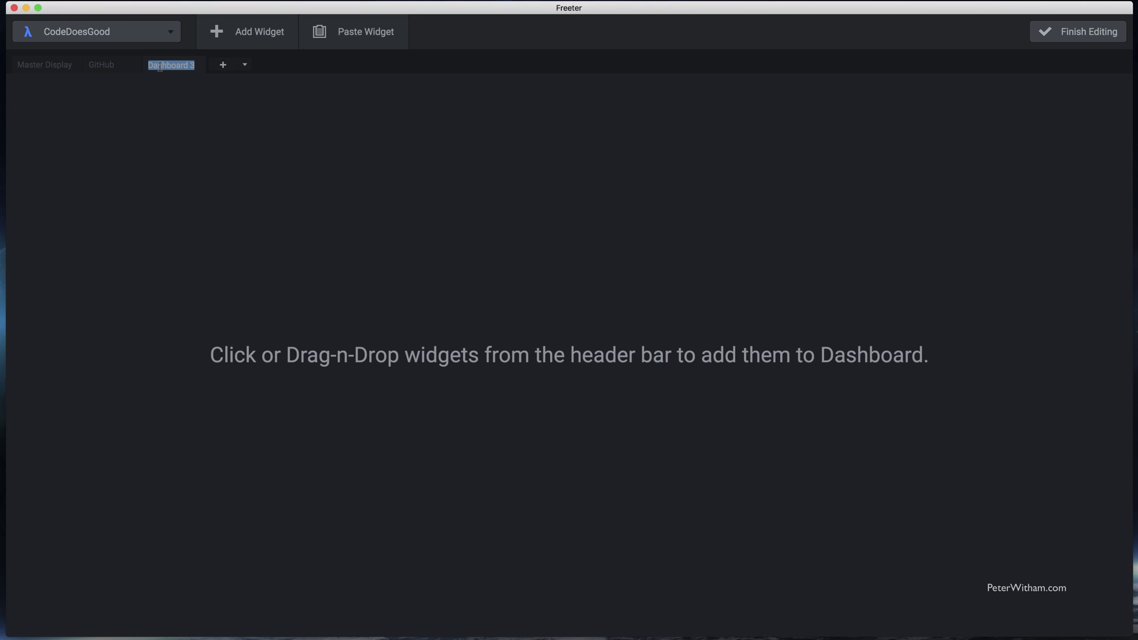
right_click(178, 71)
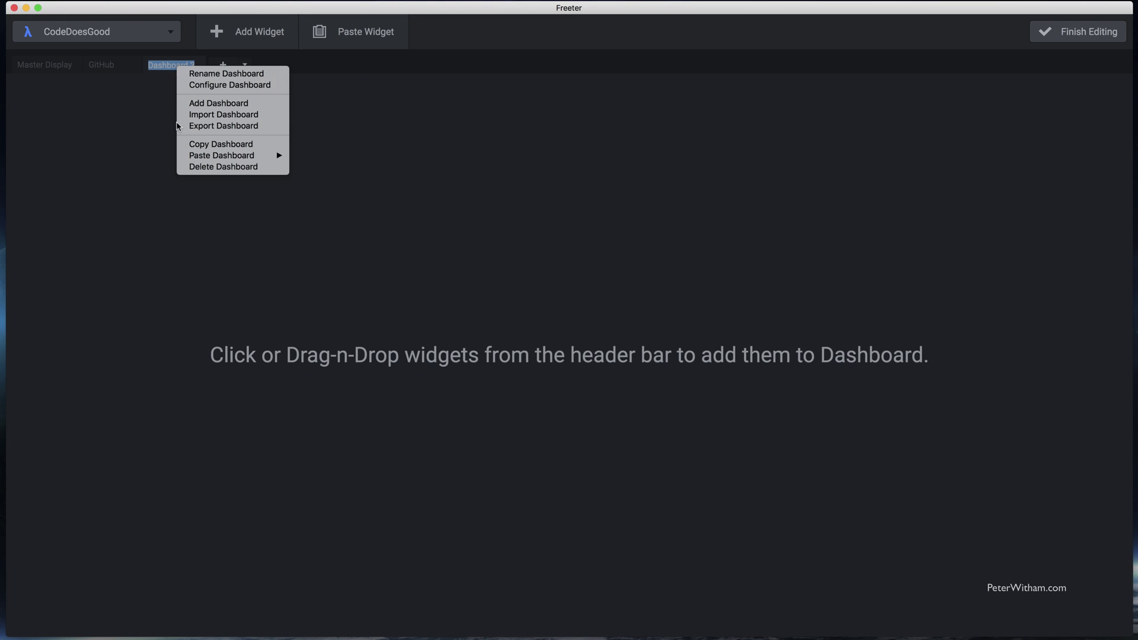
mouse_move(200, 158)
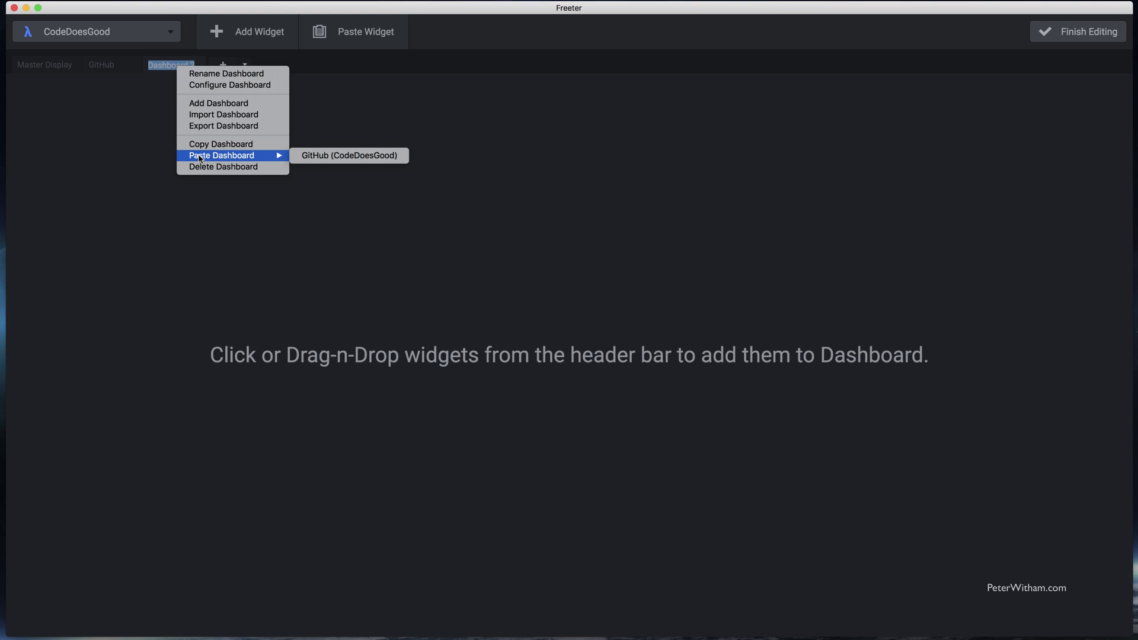
click(321, 159)
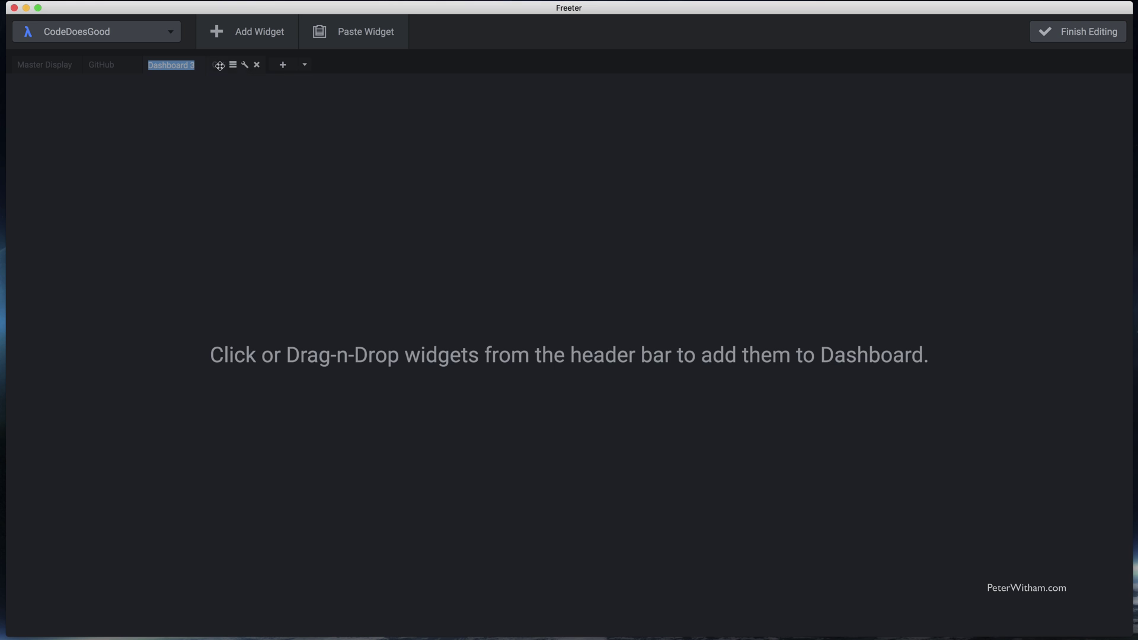
click(220, 65)
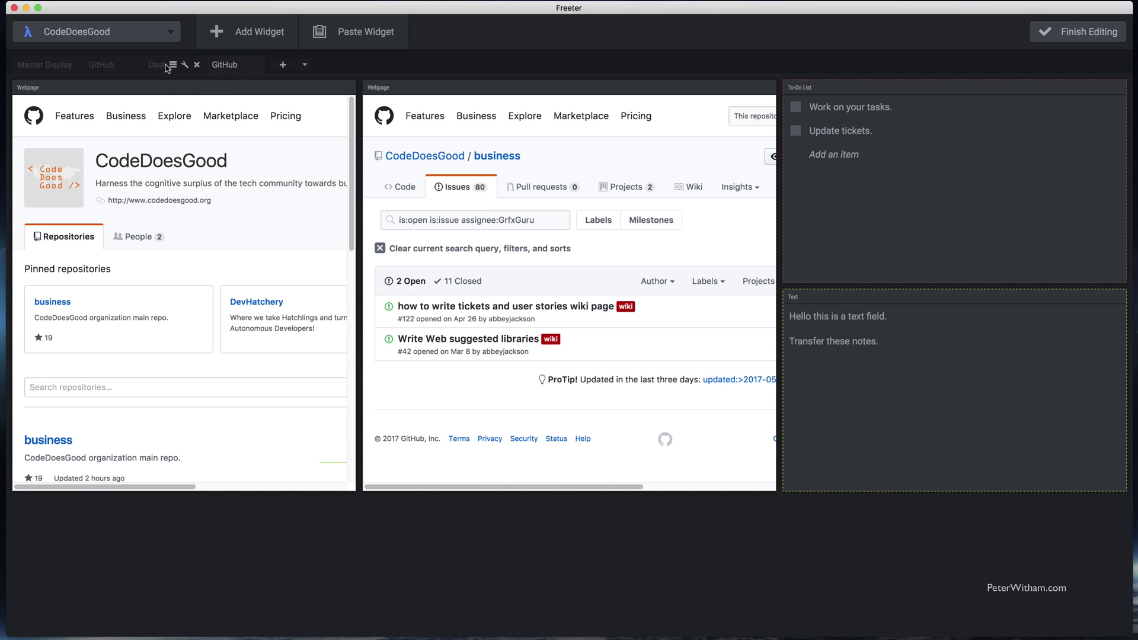
Delete the empty Dashboard 3, and view the original GitHub dashboard's configuration
click(197, 65)
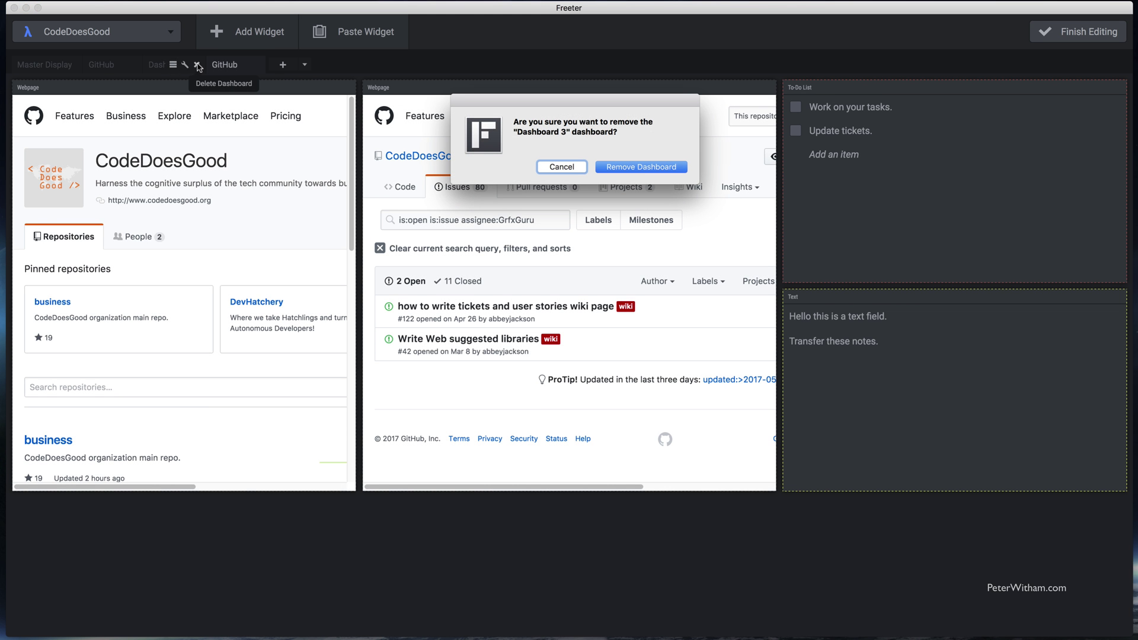
click(630, 167)
click(121, 69)
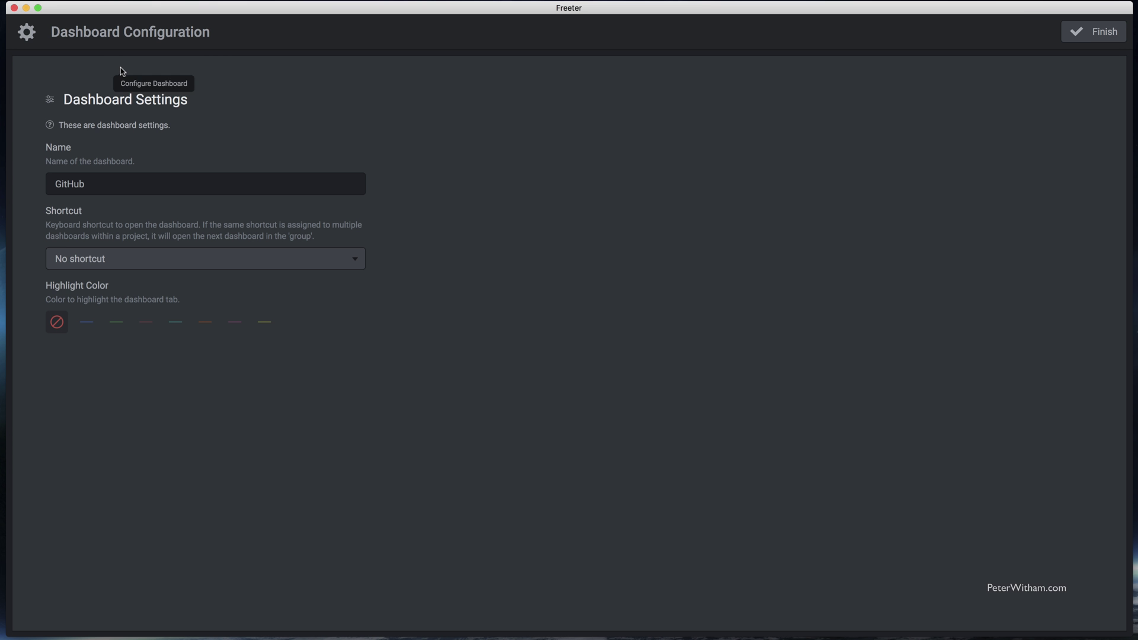
click(1091, 32)
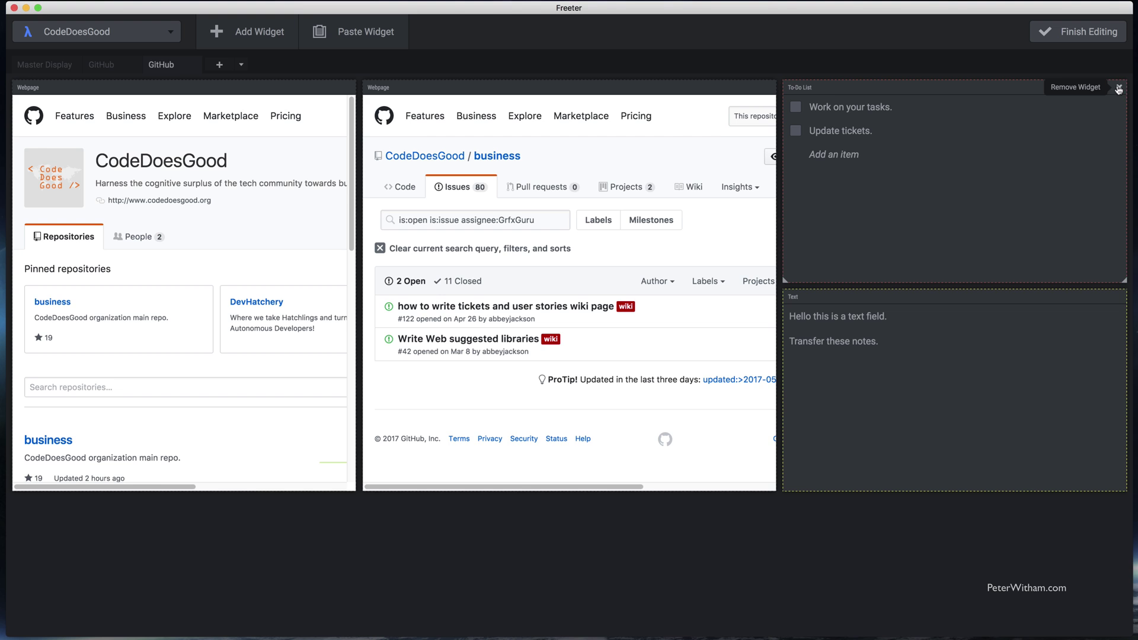
Remove the To-Do List, Text and assigned issues widgets from the pasted GitHub dashboard
click(1119, 87)
click(628, 169)
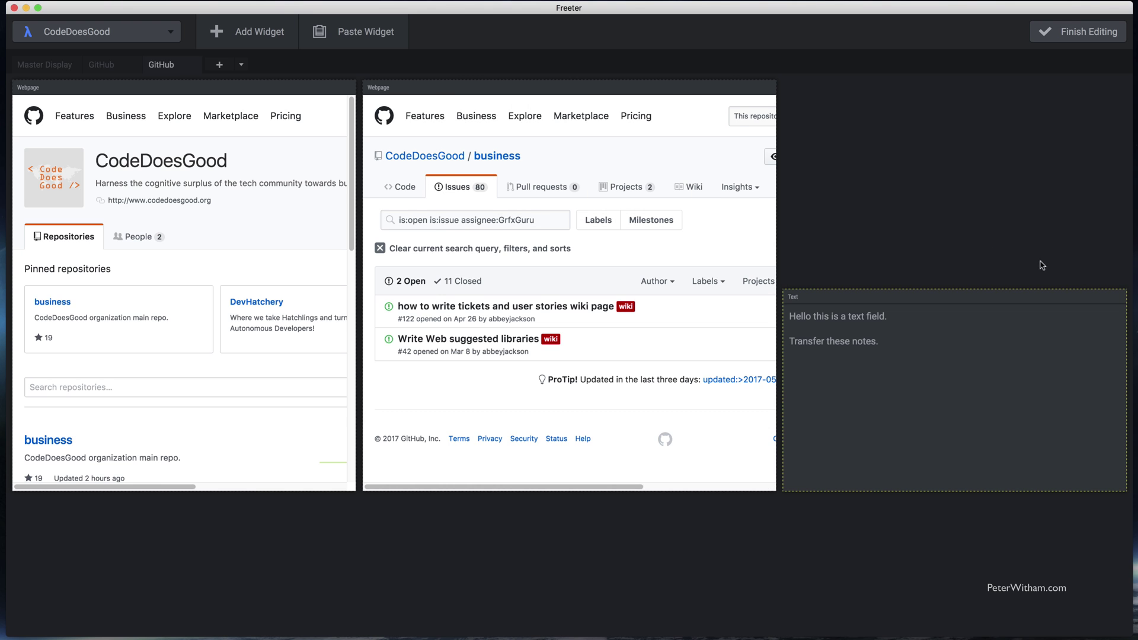
click(1125, 296)
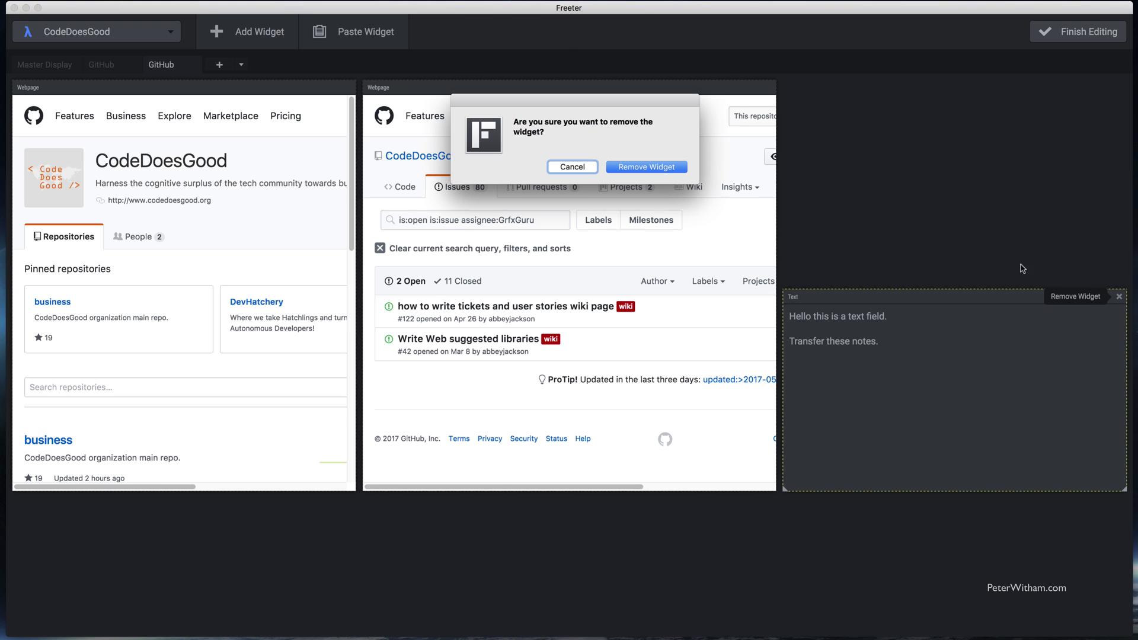
click(630, 167)
click(769, 87)
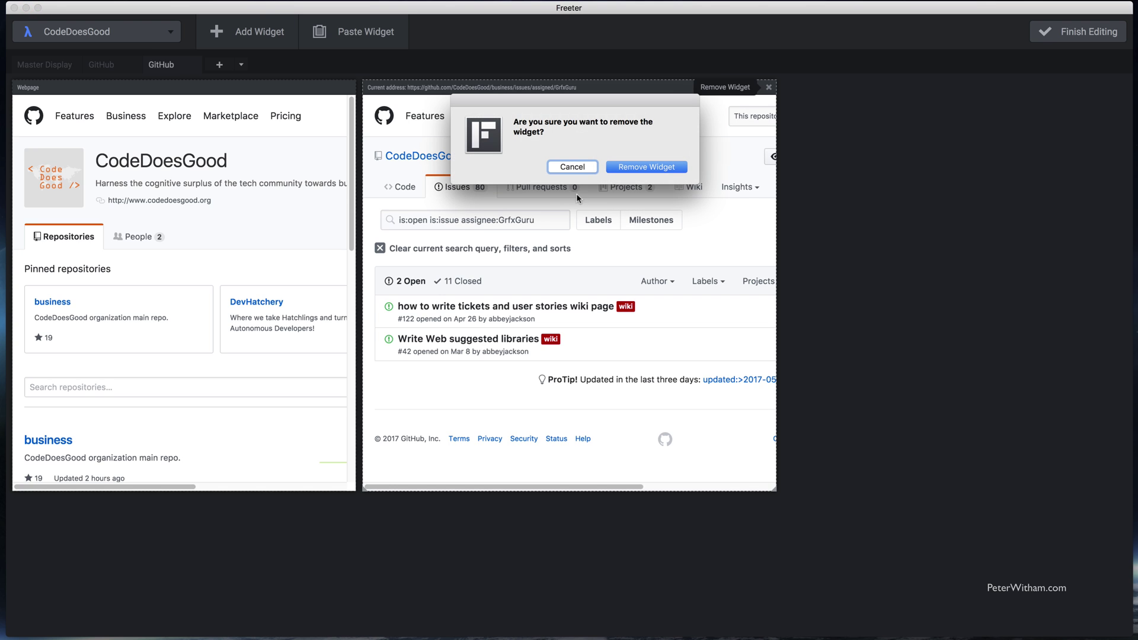
click(623, 170)
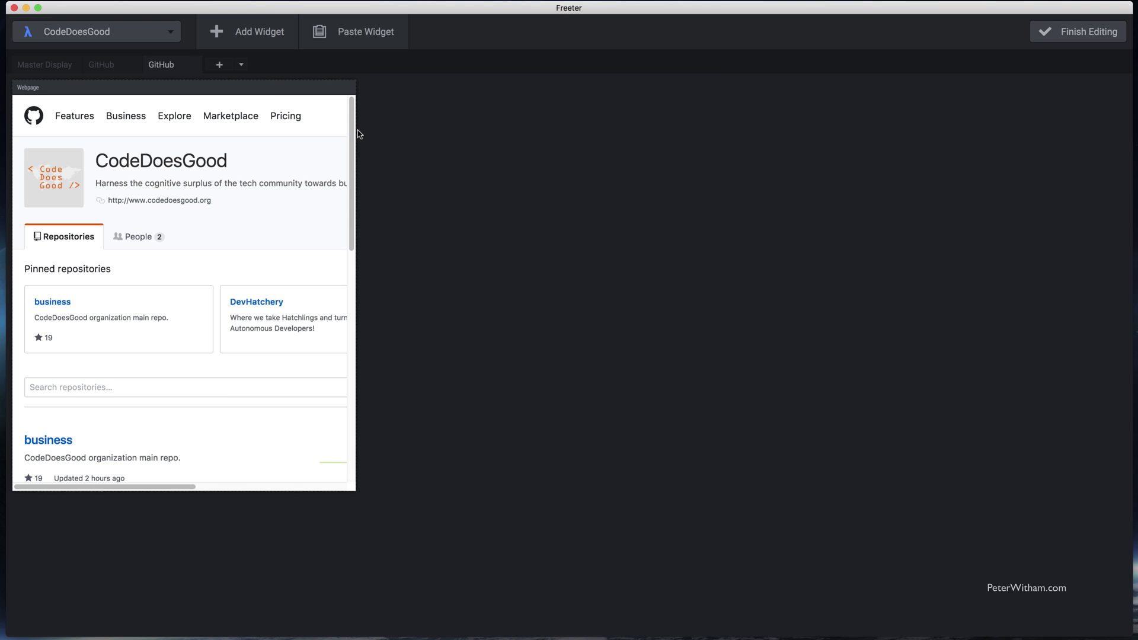
Enlarge the pasted GitHub dashboard's webpage widget to about two-thirds of the dashboard width and nearly full height, and finish editing the layout
drag(356, 132, 776, 140)
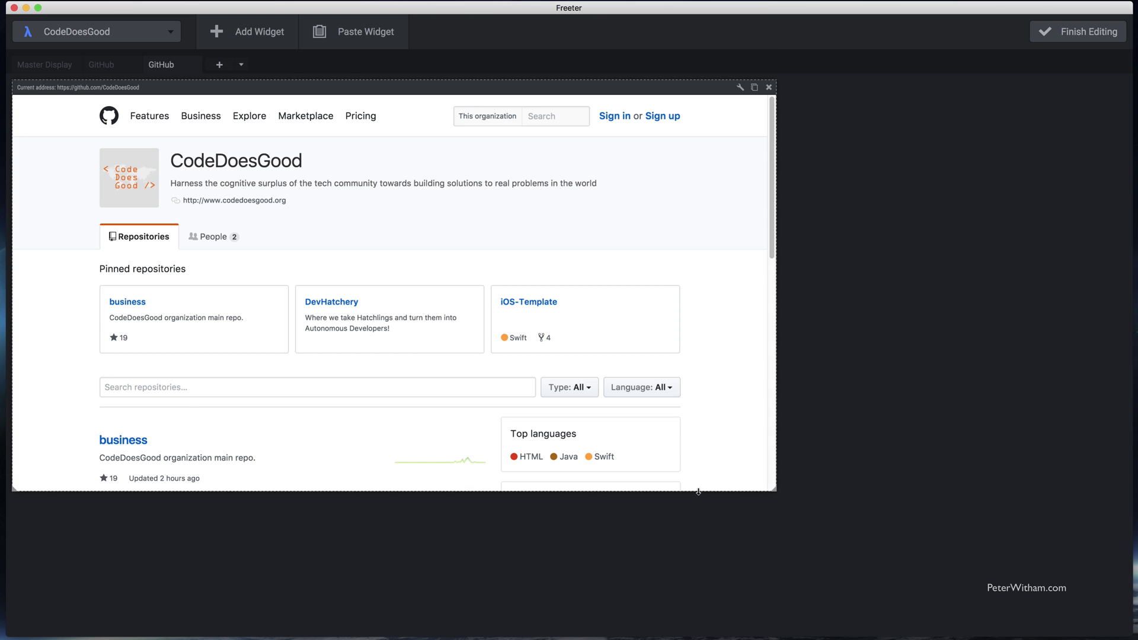
drag(700, 491, 726, 616)
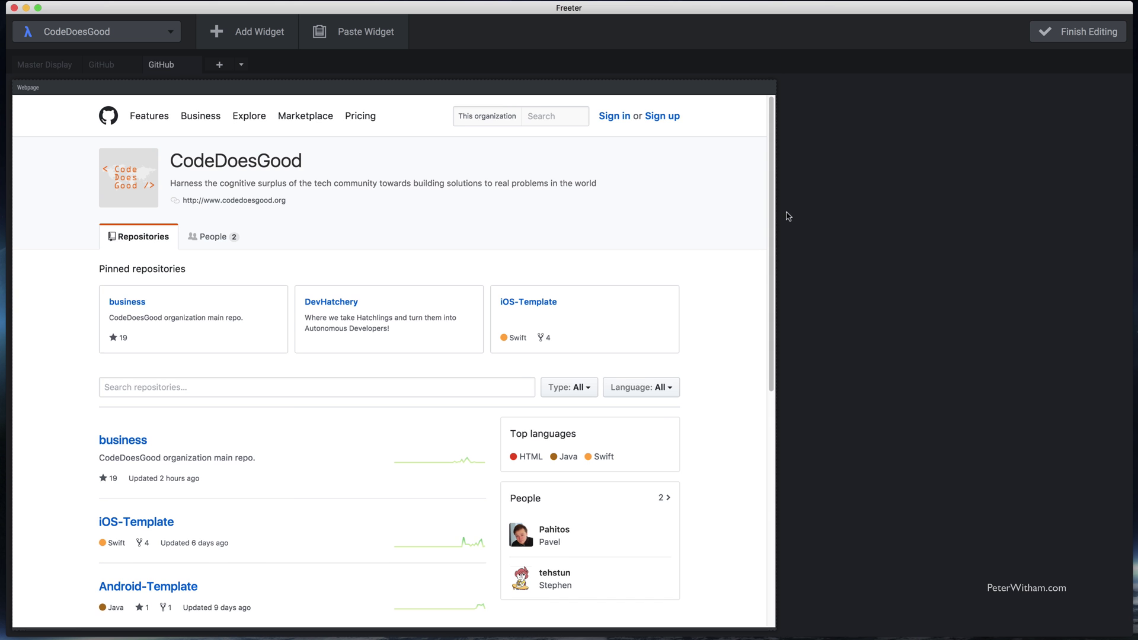
click(1053, 37)
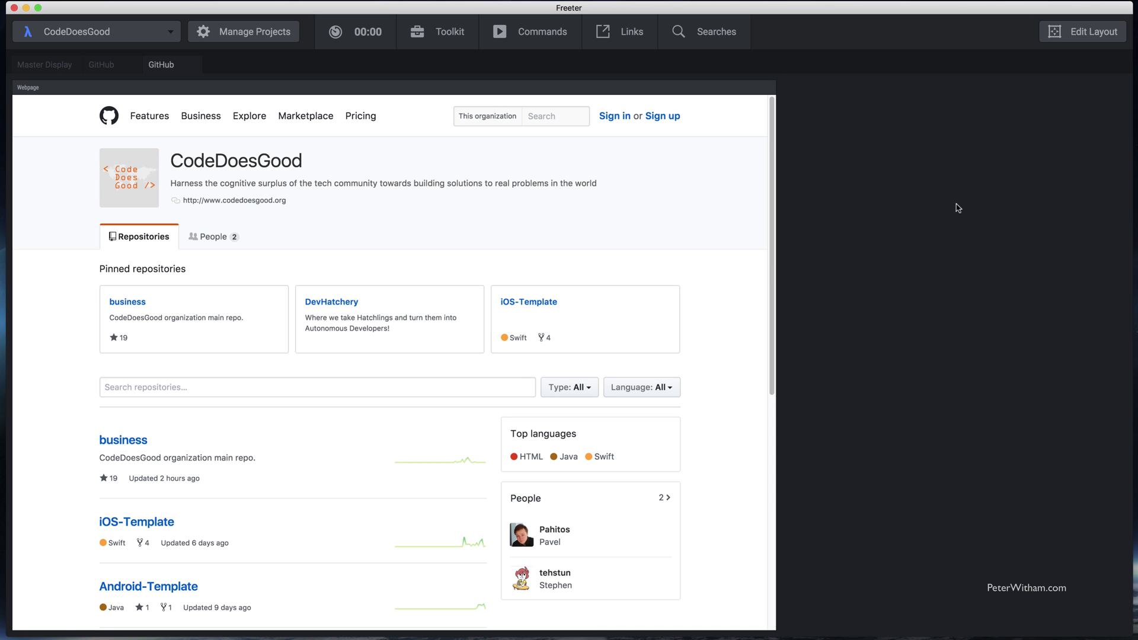
Compare the original and pasted GitHub dashboards, and return to the Master Display dashboard to view the project's toolkit applications
click(98, 70)
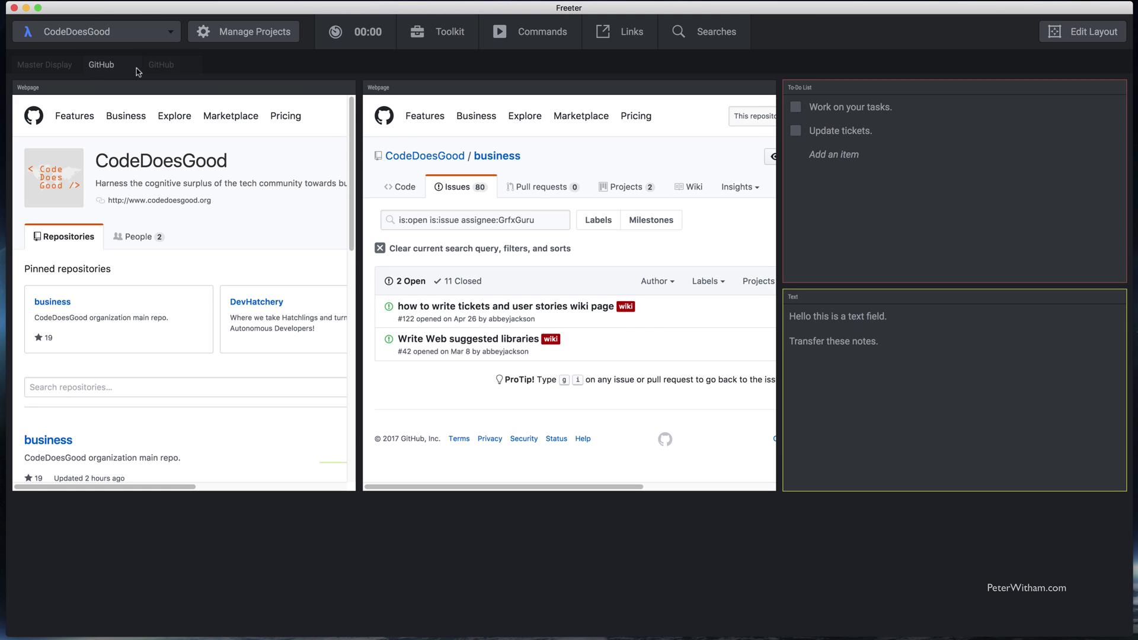
click(155, 68)
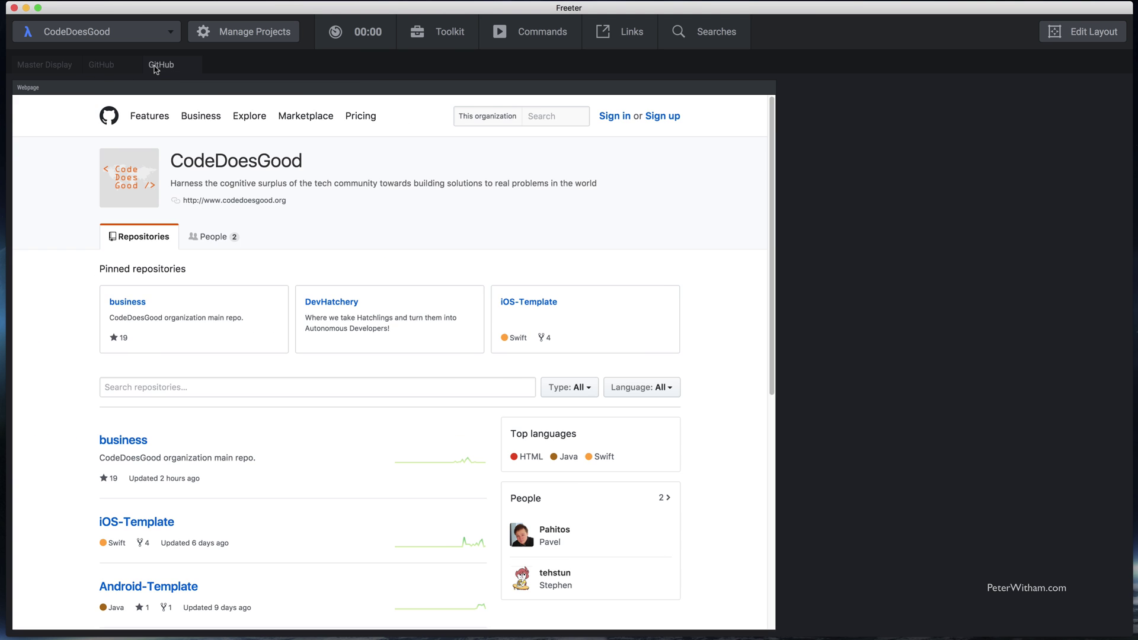
click(103, 71)
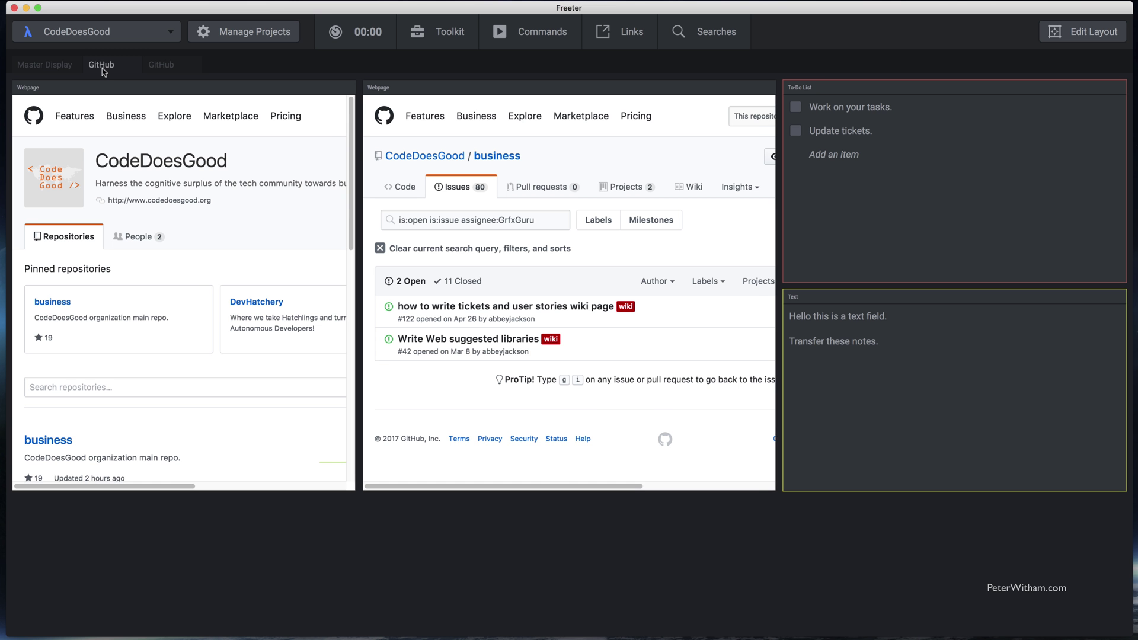
click(170, 70)
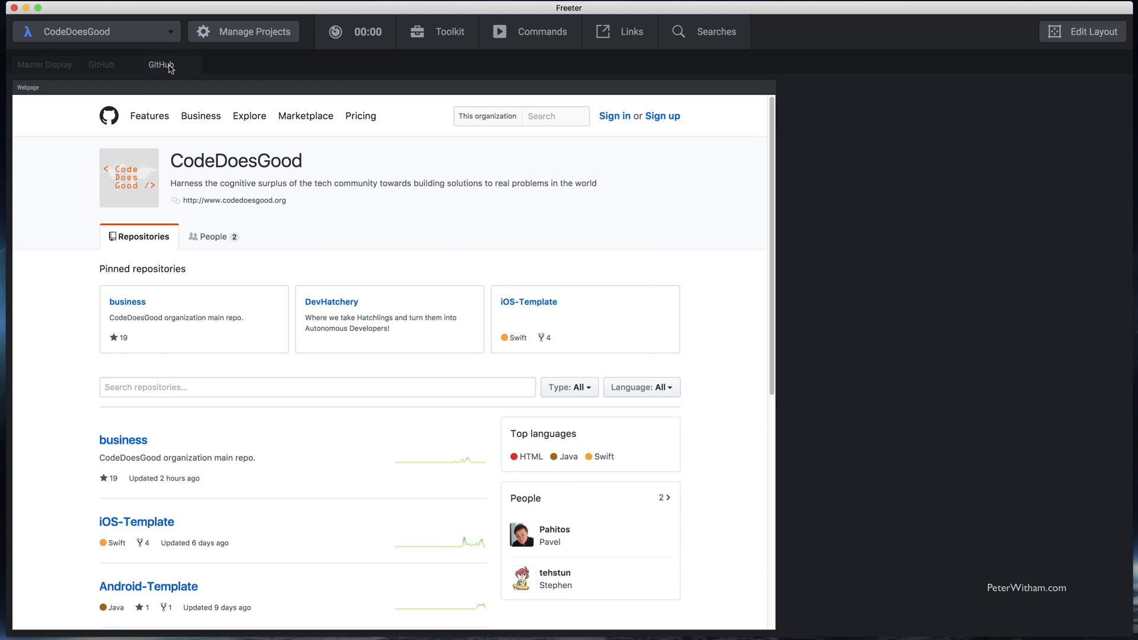
click(42, 70)
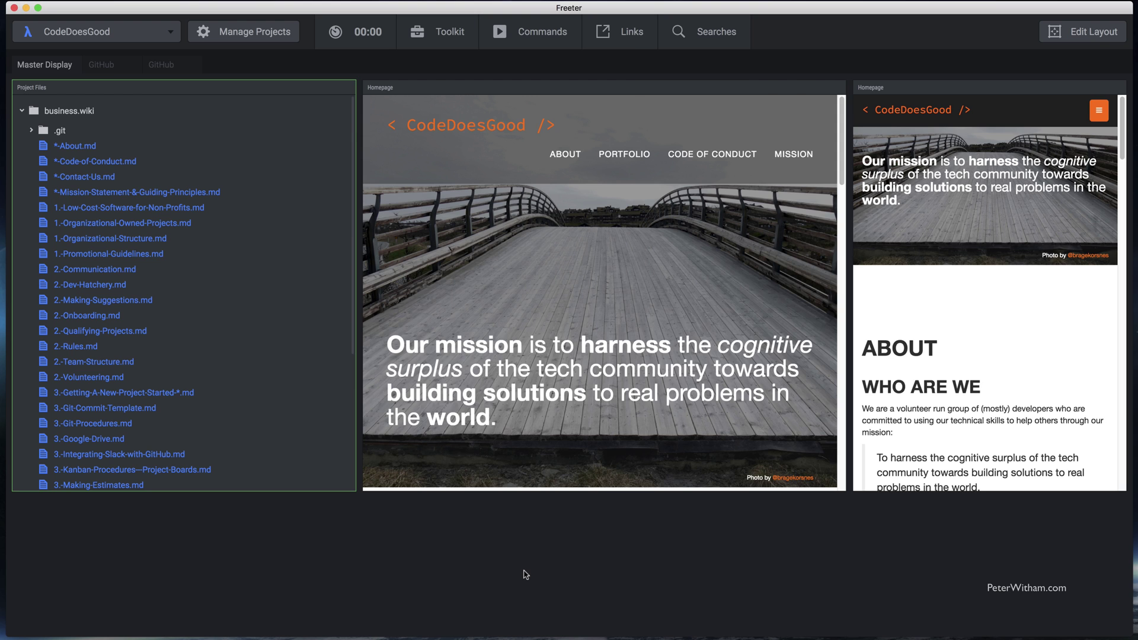
mouse_move(439, 44)
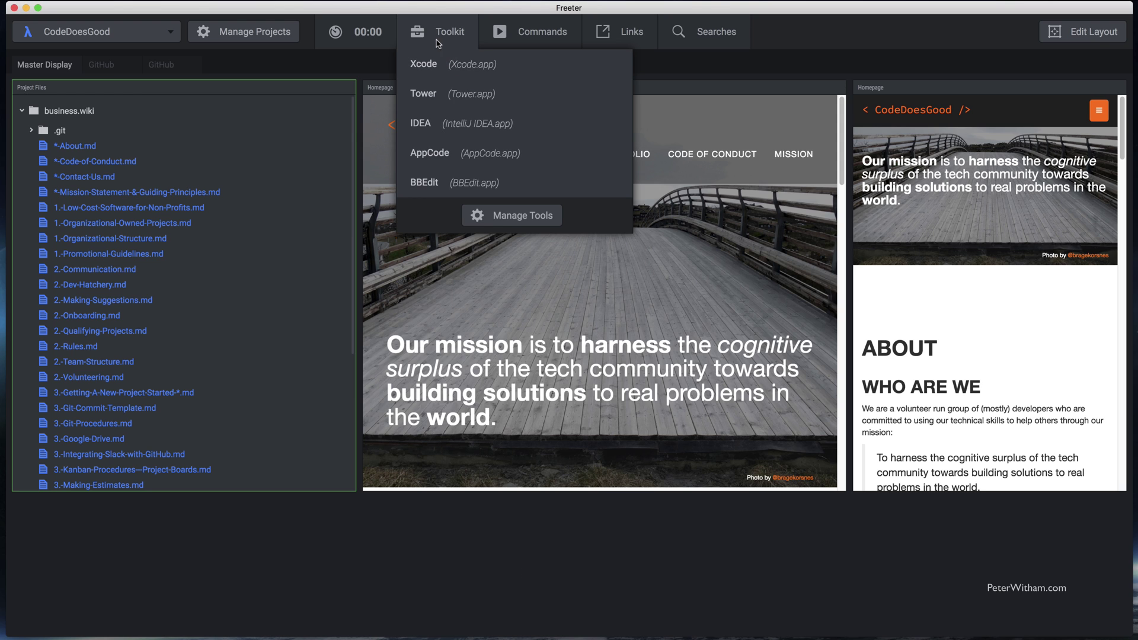